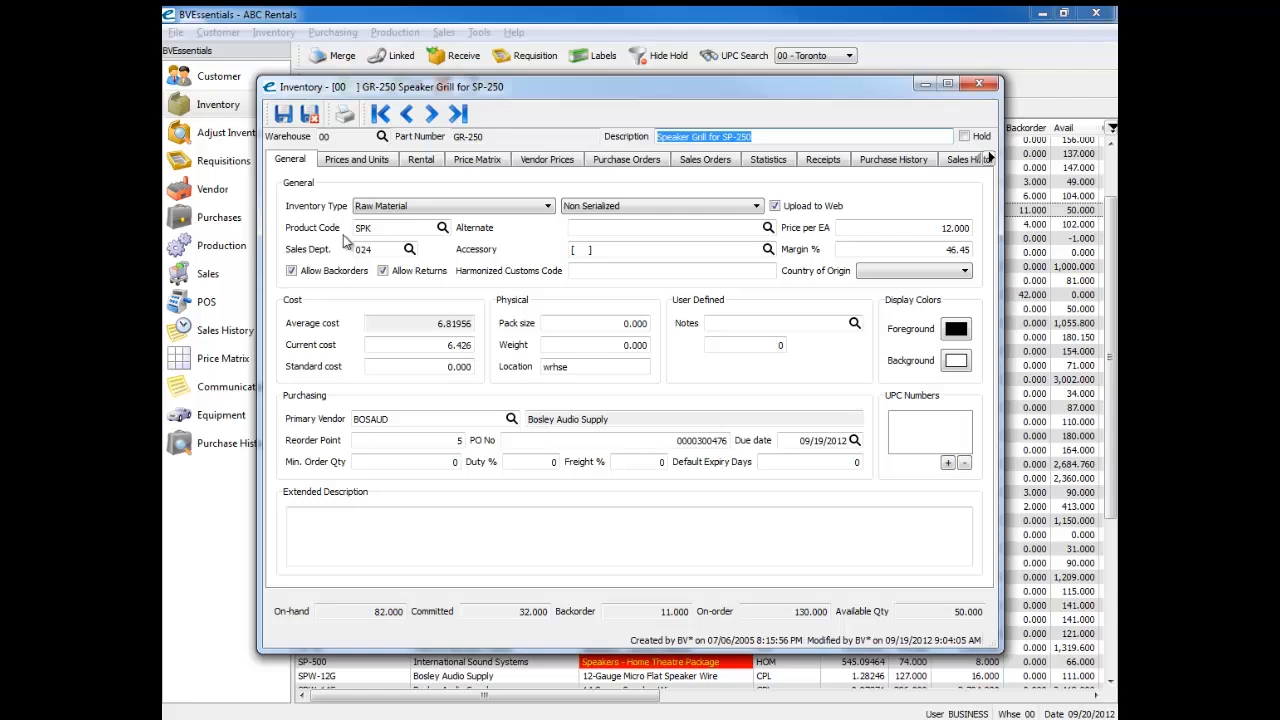
# Step: Examine the cost fields on the Speaker Grill for SP-250 inventory record, particularly Standard cost, and close the record
pyautogui.click(382, 370)
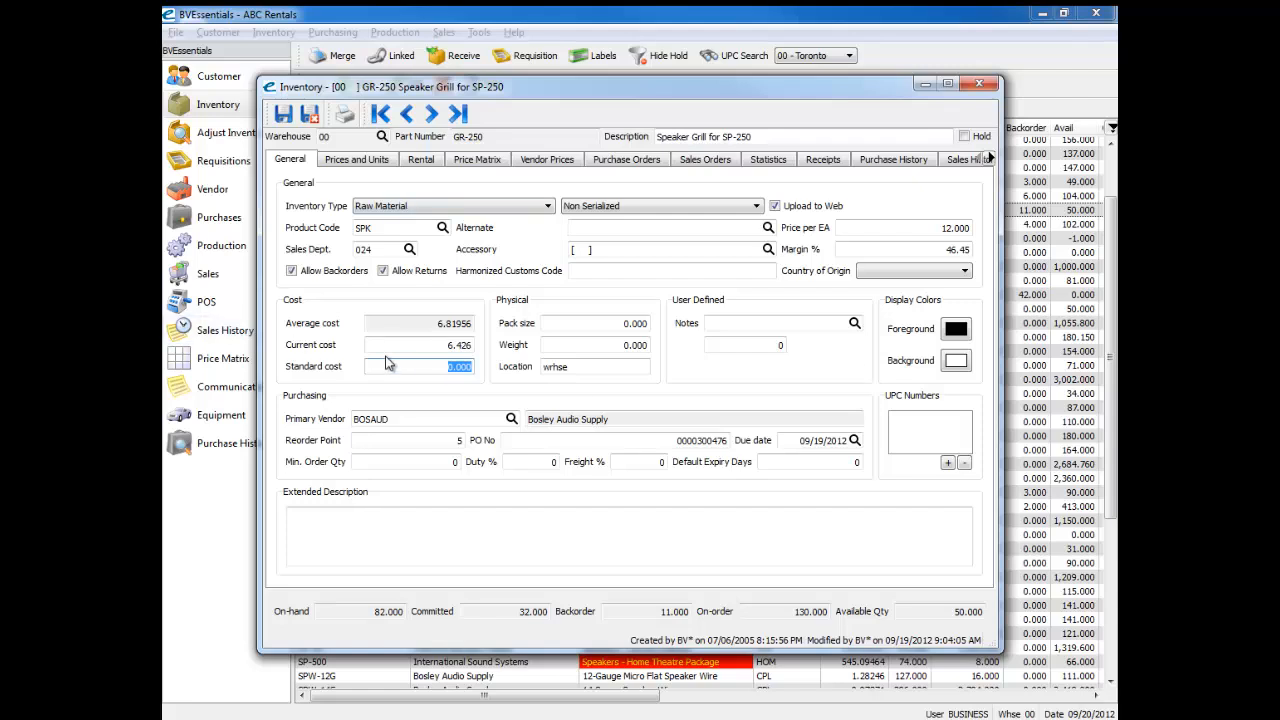
pyautogui.click(419, 366)
pyautogui.click(979, 83)
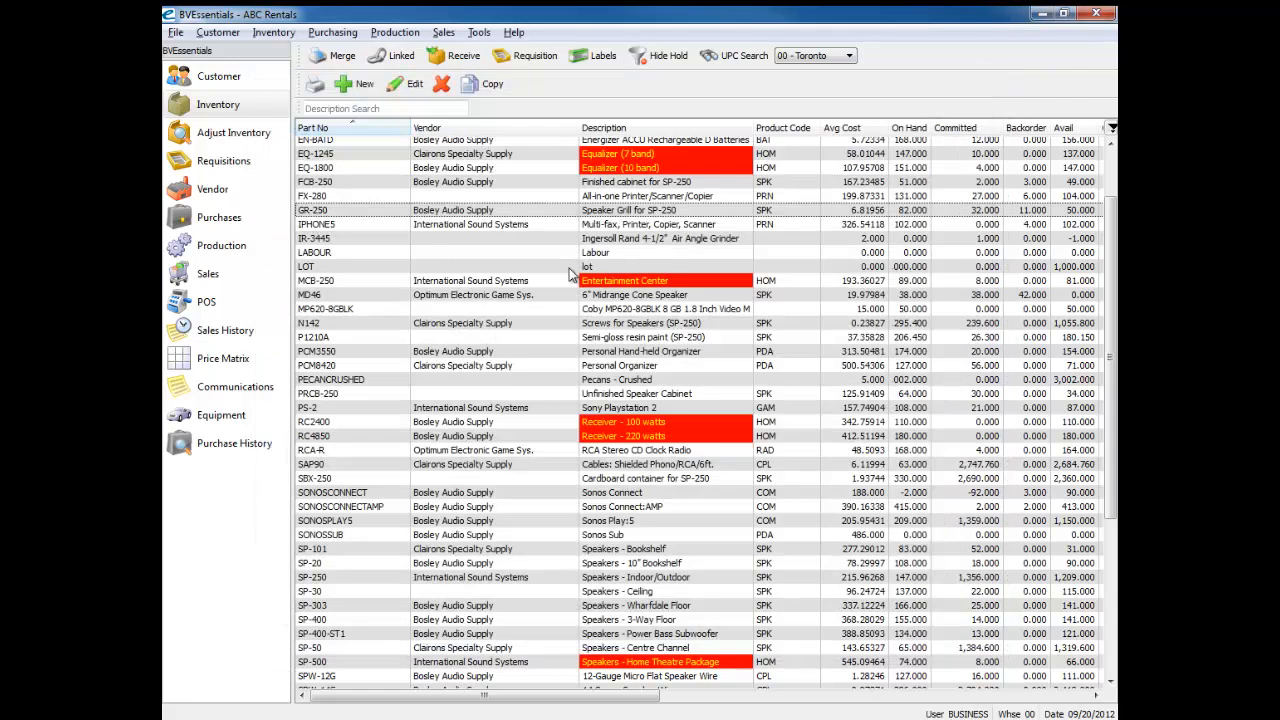
# Step: Open the Acme Electronics Corp. rental order totalling 133.75 from the sales order list and show its items grid
pyautogui.click(222, 274)
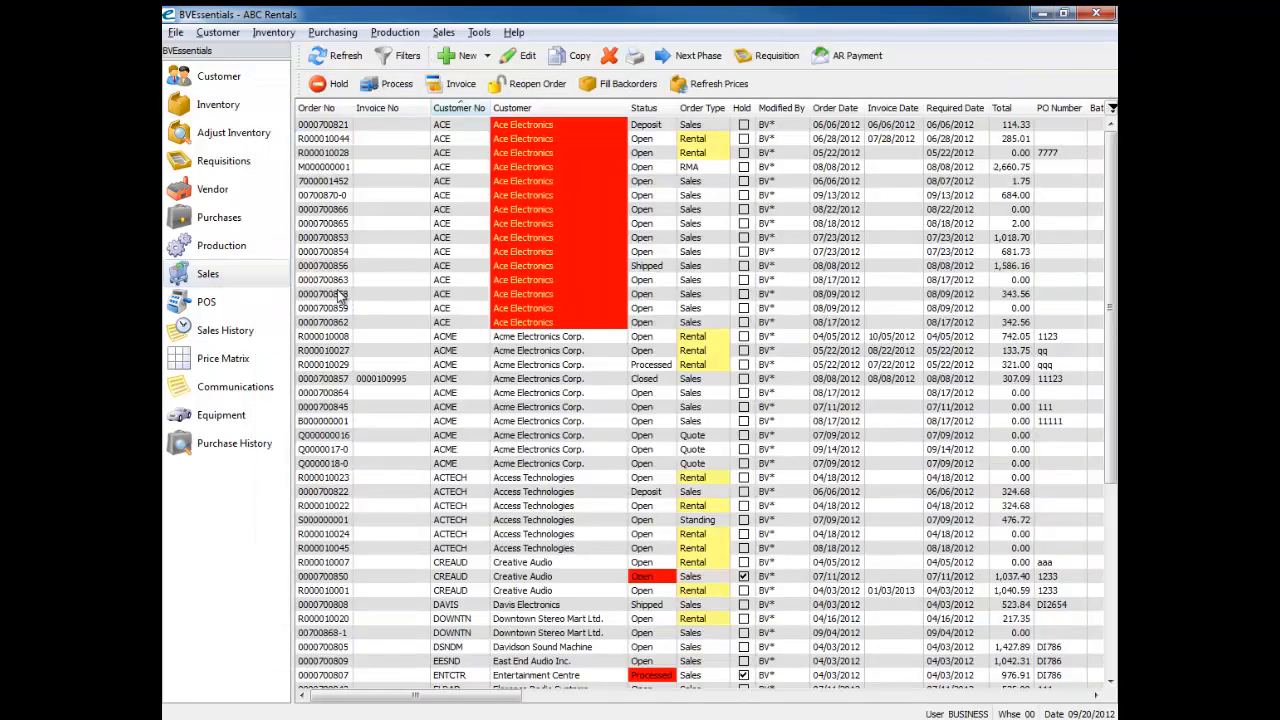
pyautogui.doubleClick(353, 351)
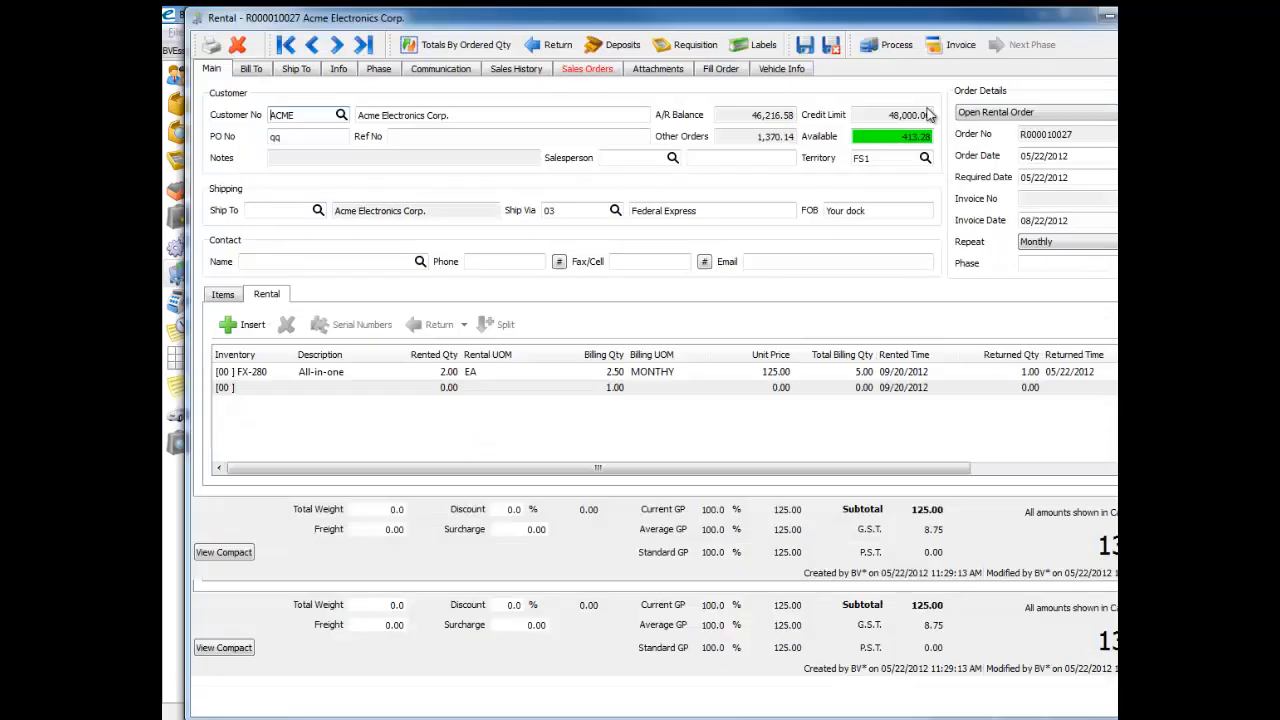
pyautogui.click(236, 297)
# Step: Move the Standard Cost column of the items grid between Margin (Curr) and Margin (Avg), and close the rental order
pyautogui.moveTo(500, 582); pyautogui.dragTo(562, 588)
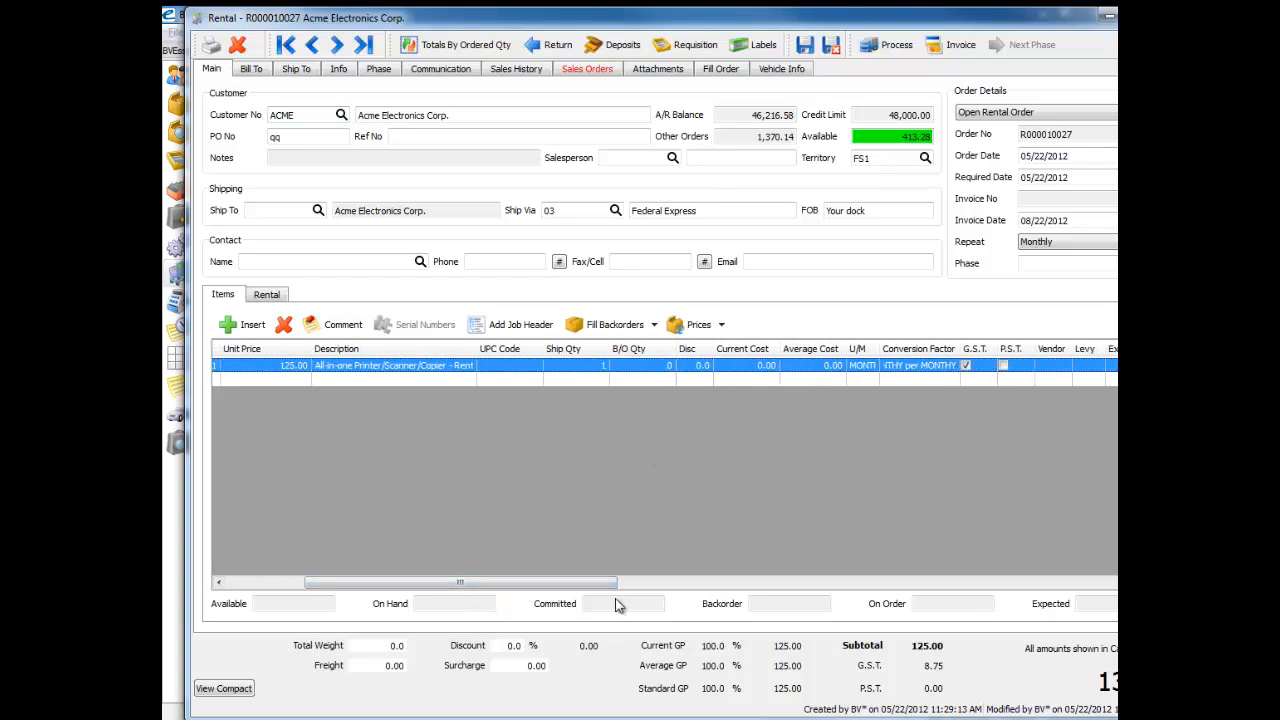
pyautogui.moveTo(610, 584); pyautogui.dragTo(1071, 600)
pyautogui.moveTo(1033, 350); pyautogui.dragTo(378, 367)
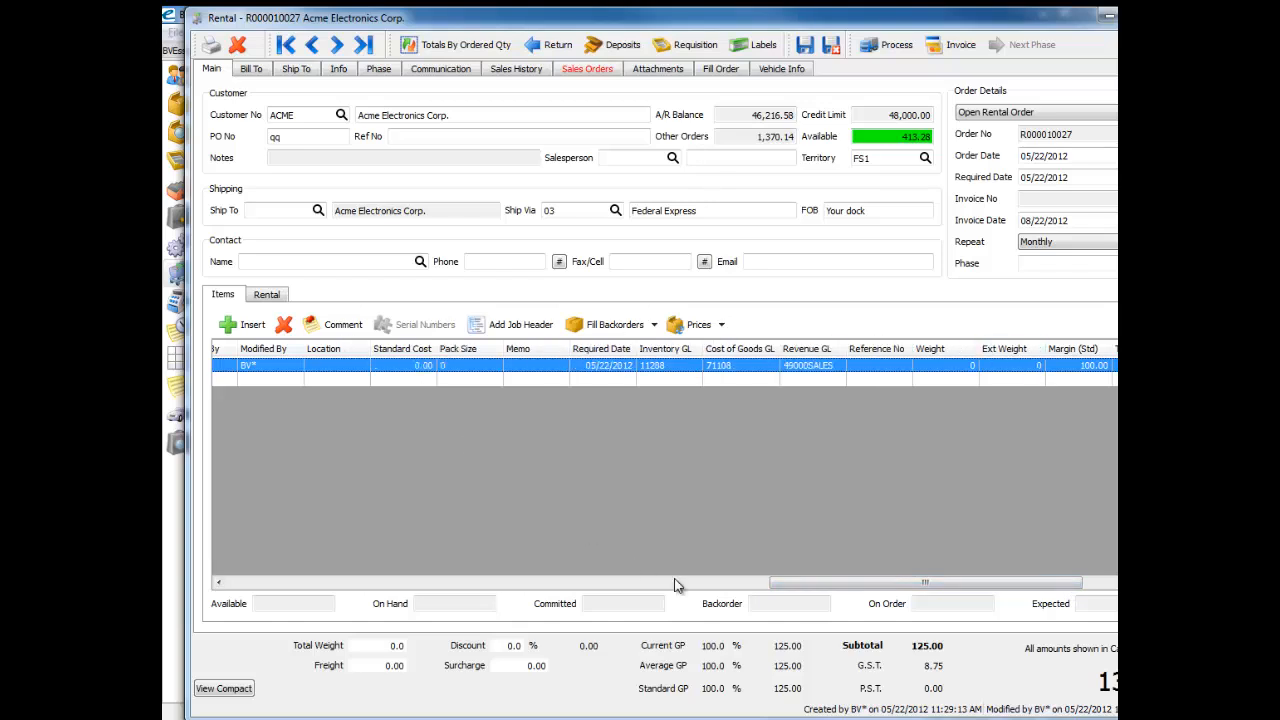
pyautogui.moveTo(790, 583); pyautogui.dragTo(688, 583)
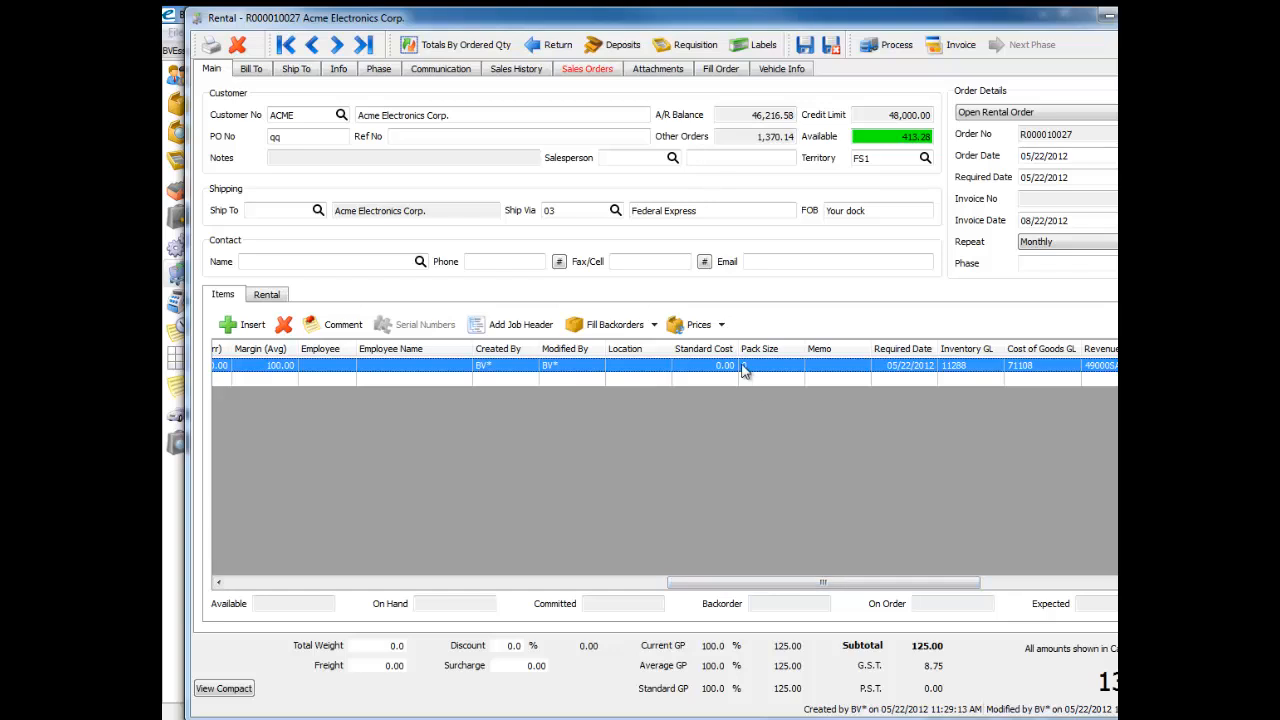
pyautogui.moveTo(362, 350); pyautogui.dragTo(232, 351)
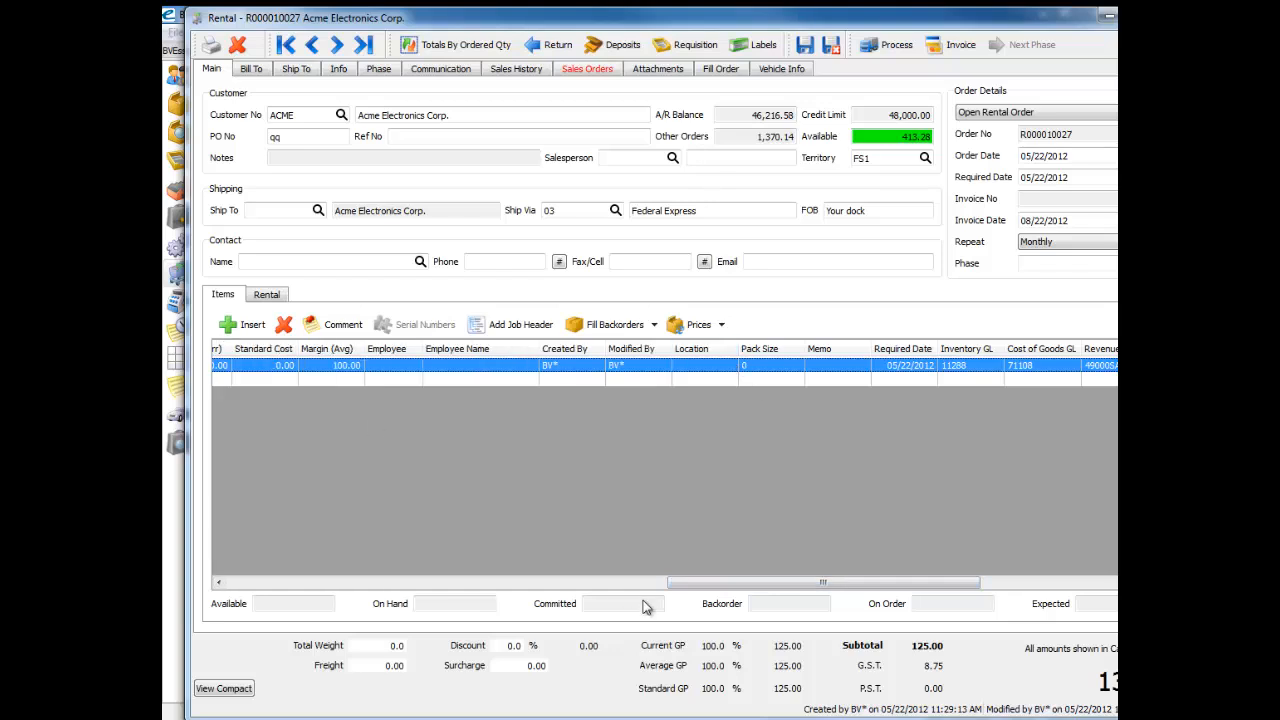
pyautogui.moveTo(750, 583); pyautogui.dragTo(587, 588)
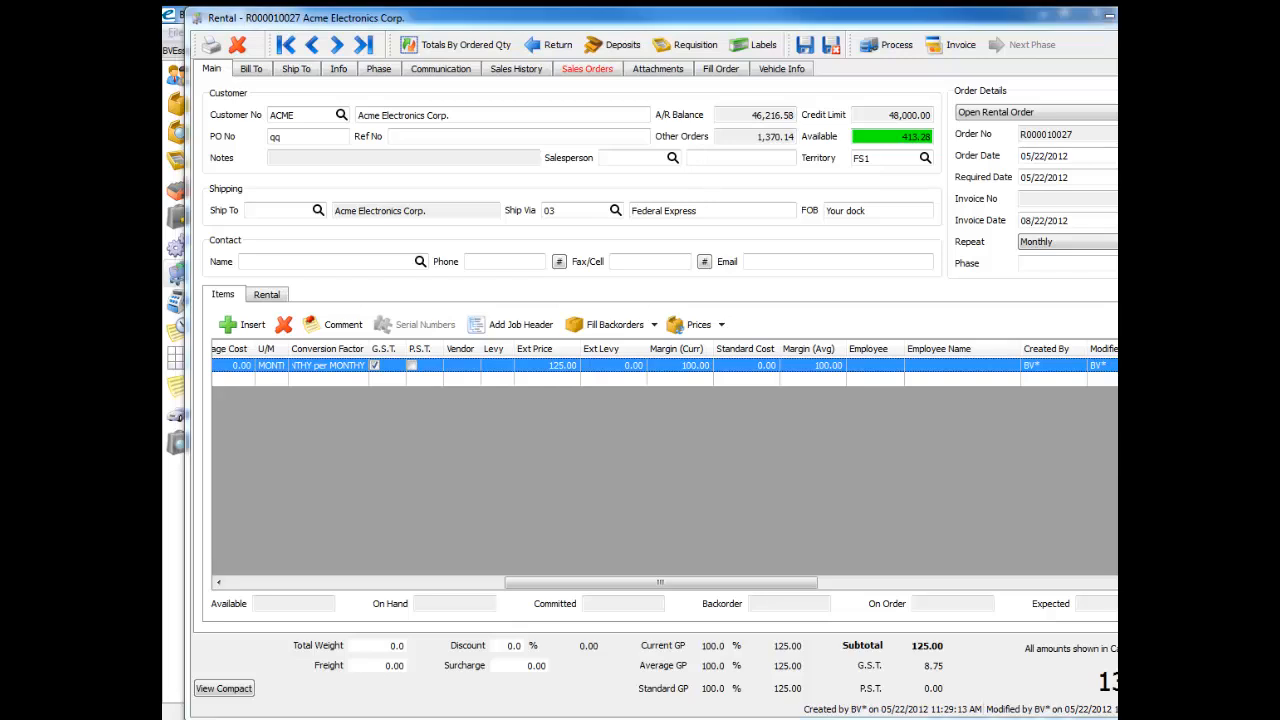
pyautogui.click(1012, 27)
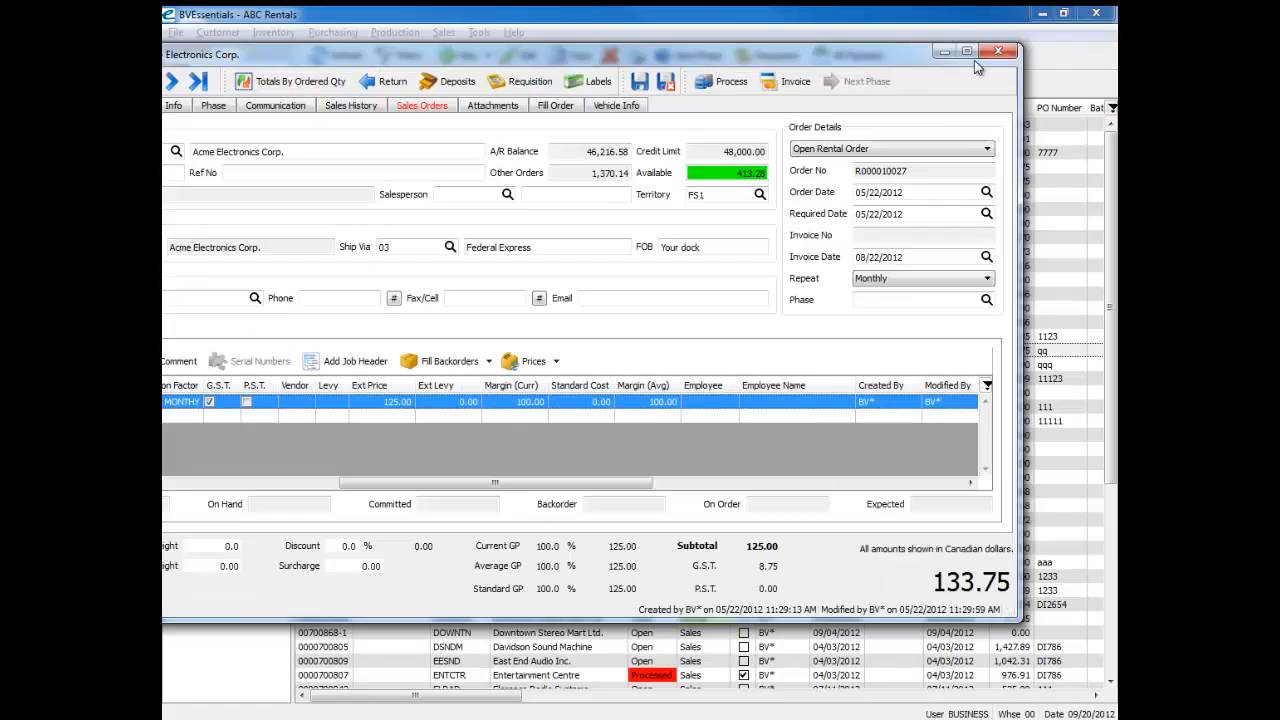
pyautogui.click(1018, 54)
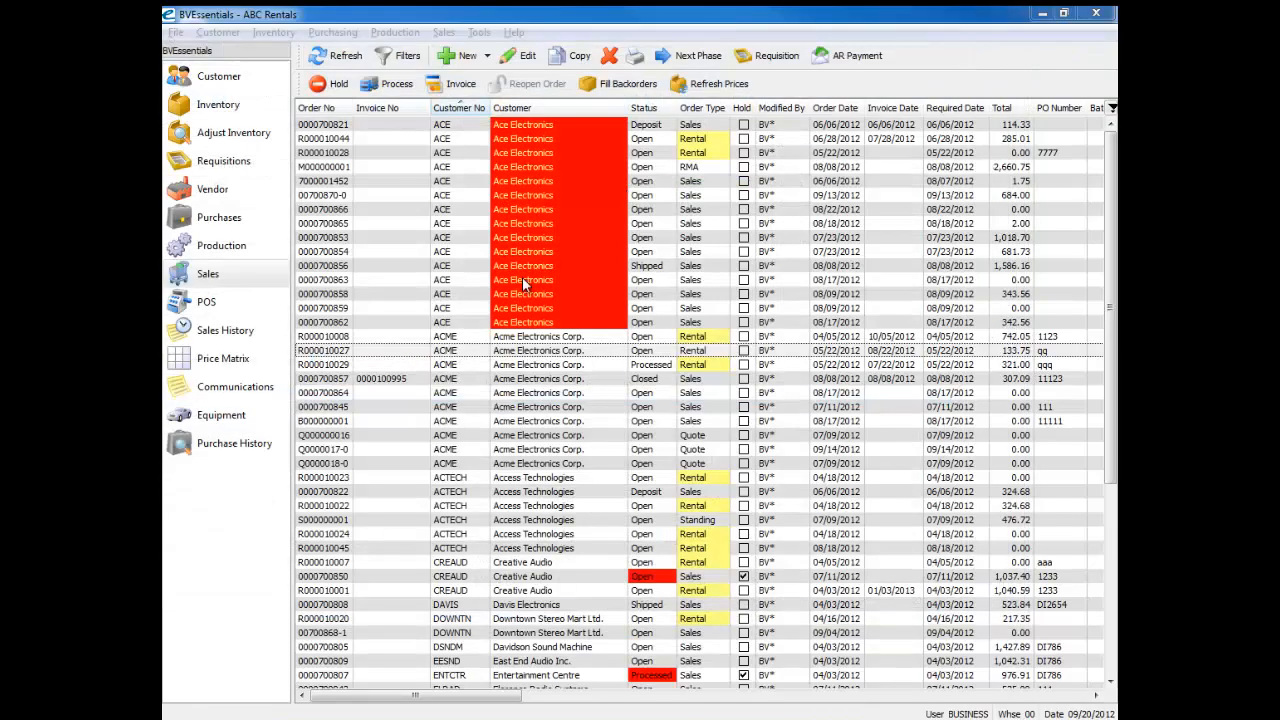
# Step: Open the user settings for BUSINESS and filter the Inventory section's settings by "cost"
pyautogui.click(479, 32)
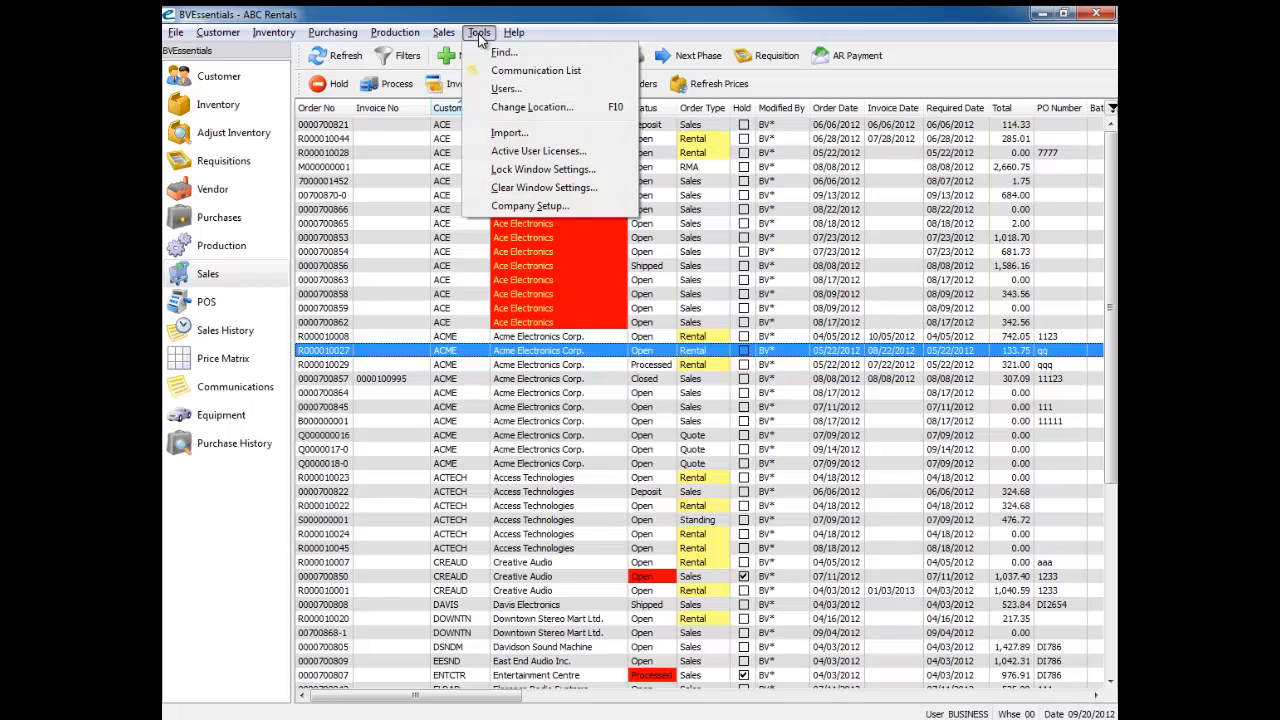
pyautogui.click(522, 104)
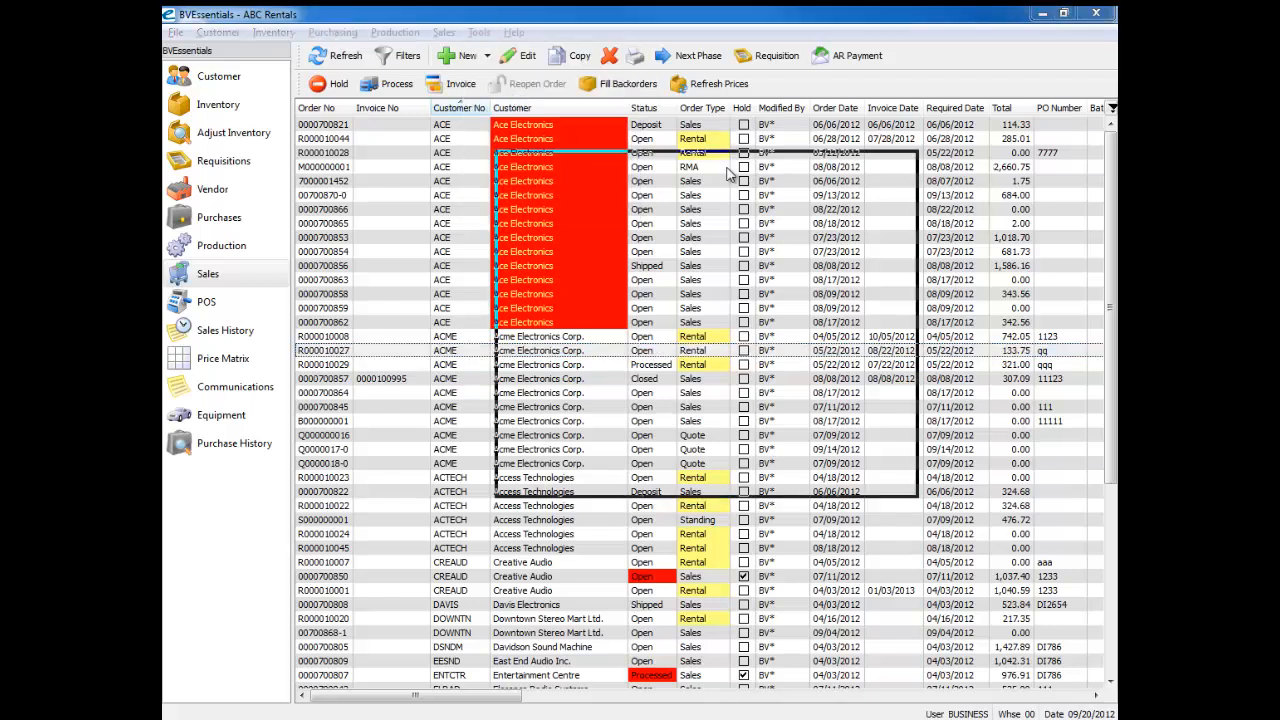
pyautogui.click(333, 228)
pyautogui.doubleClick(330, 228)
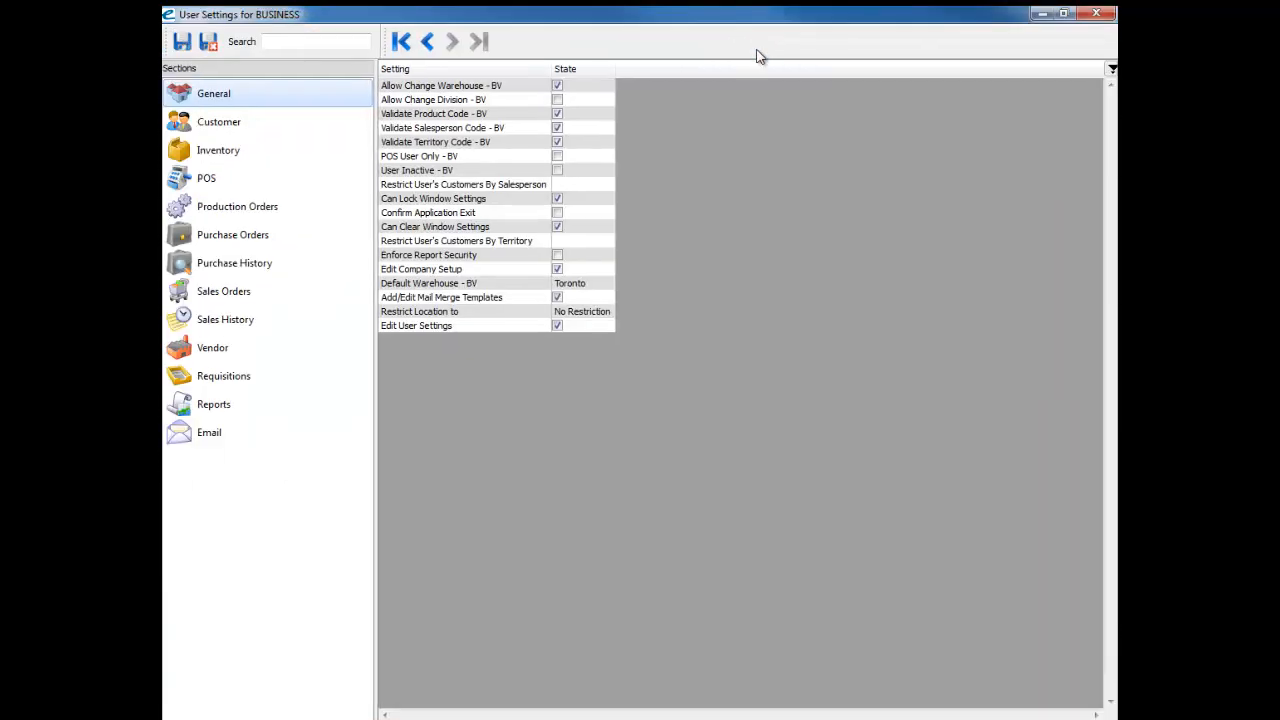
pyautogui.click(311, 44)
pyautogui.write('cost')
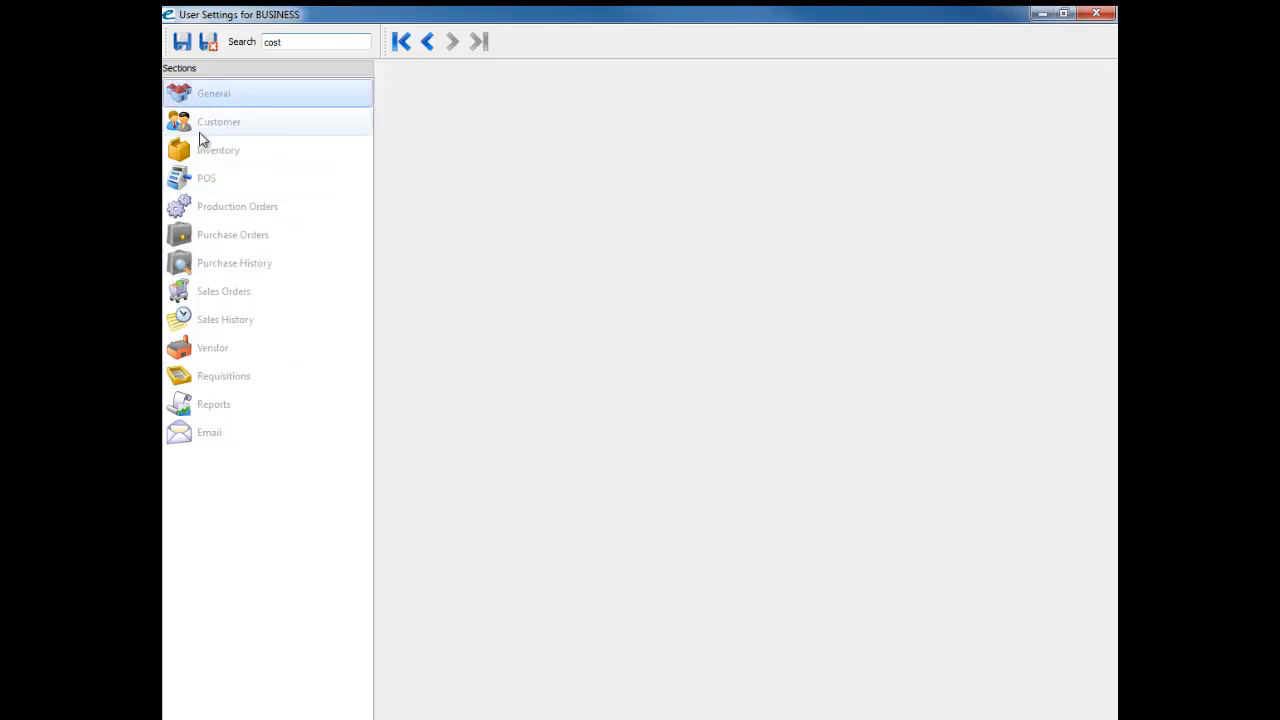
pyautogui.click(190, 158)
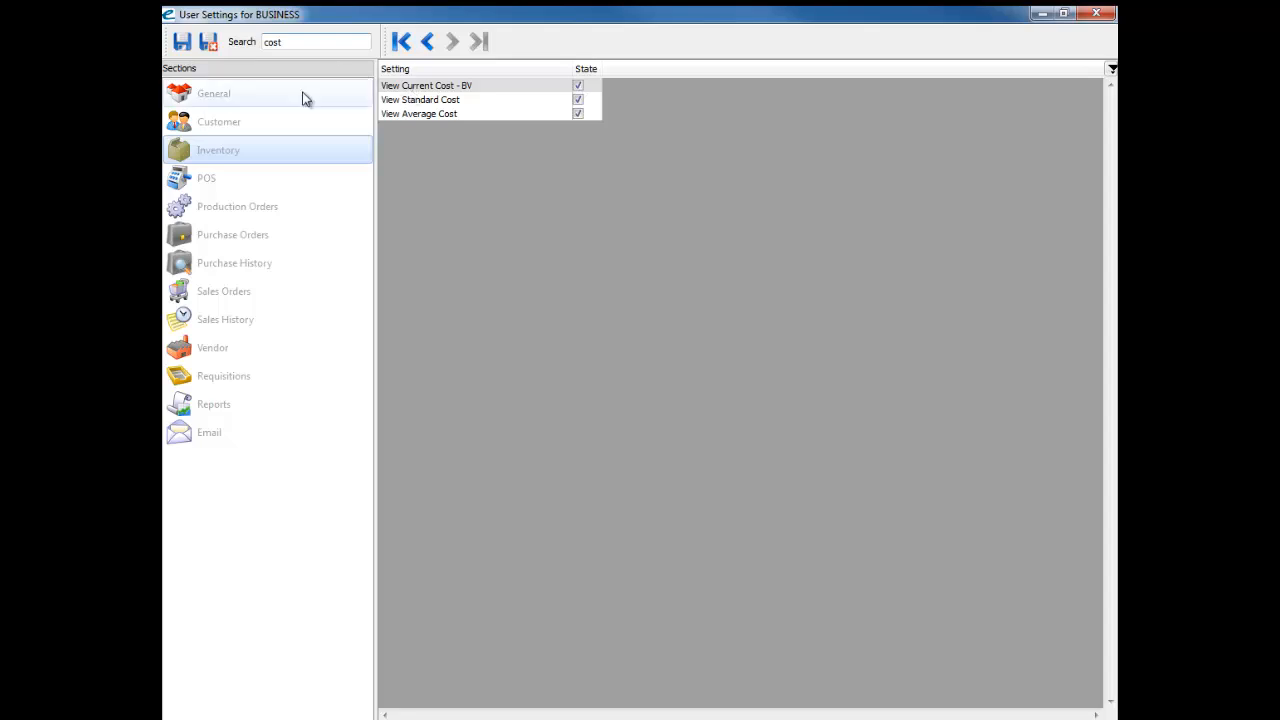
# Step: Disable View Average Cost and View Current Cost - BV for the user, save the settings, and close the user list
pyautogui.click(575, 112)
pyautogui.click(579, 87)
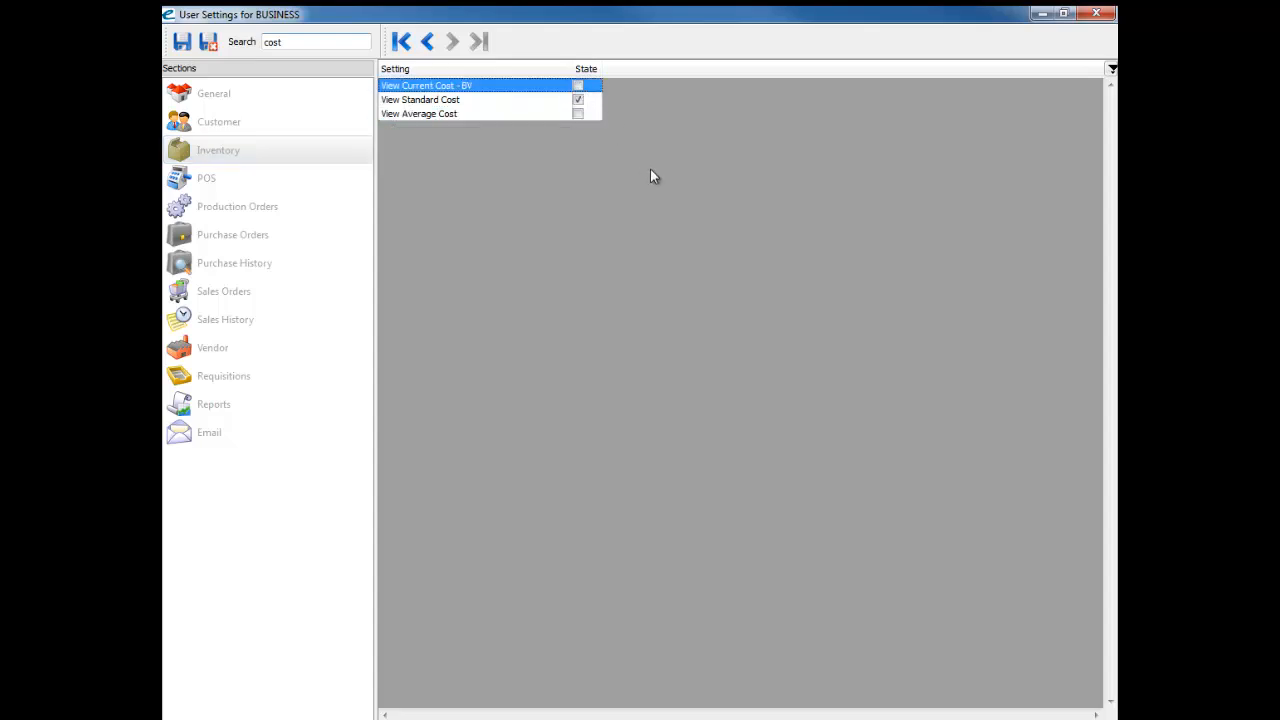
pyautogui.click(208, 42)
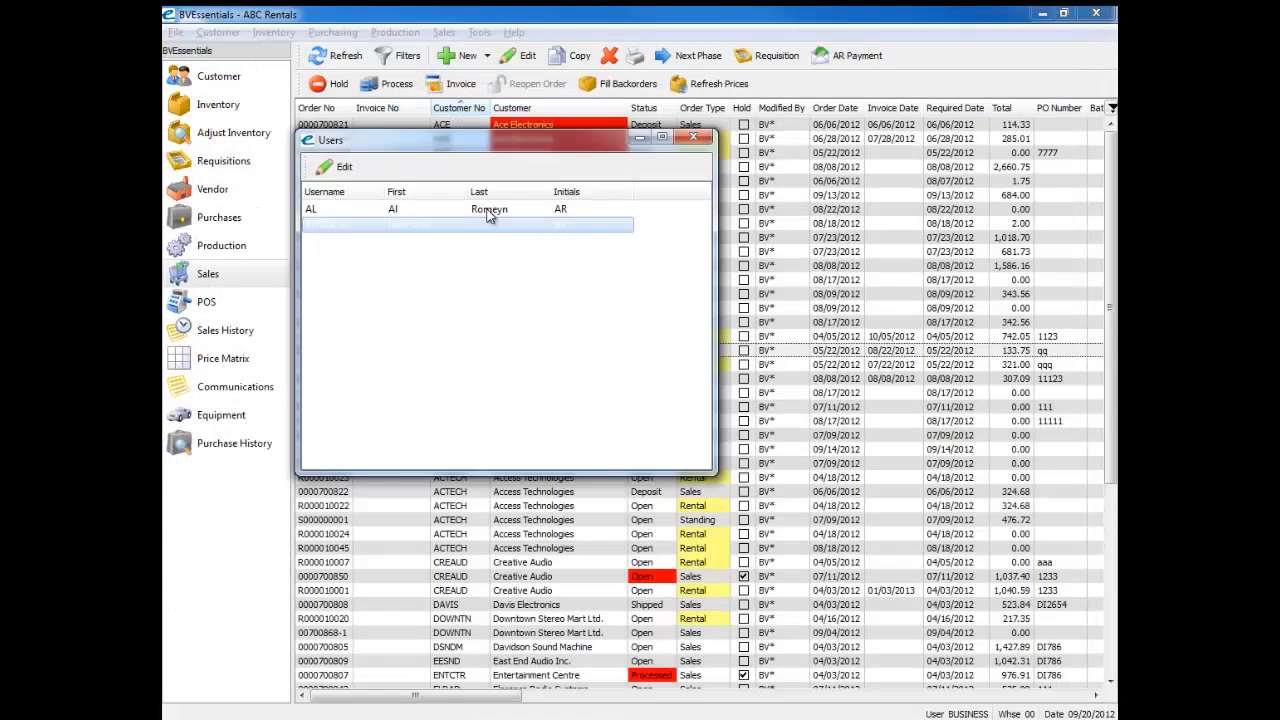
pyautogui.click(694, 139)
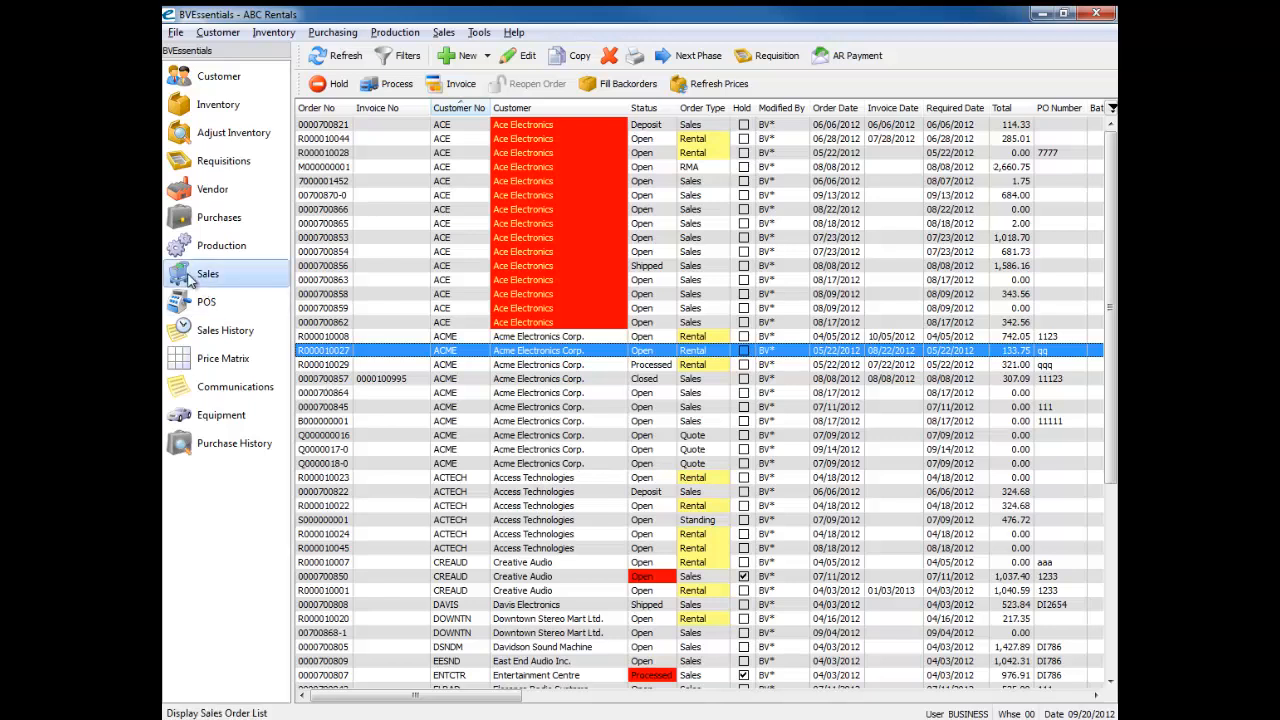
# Step: Open an open Acme Electronics Corp. sales order, check the cost columns in its items grid, and close the order
pyautogui.doubleClick(334, 421)
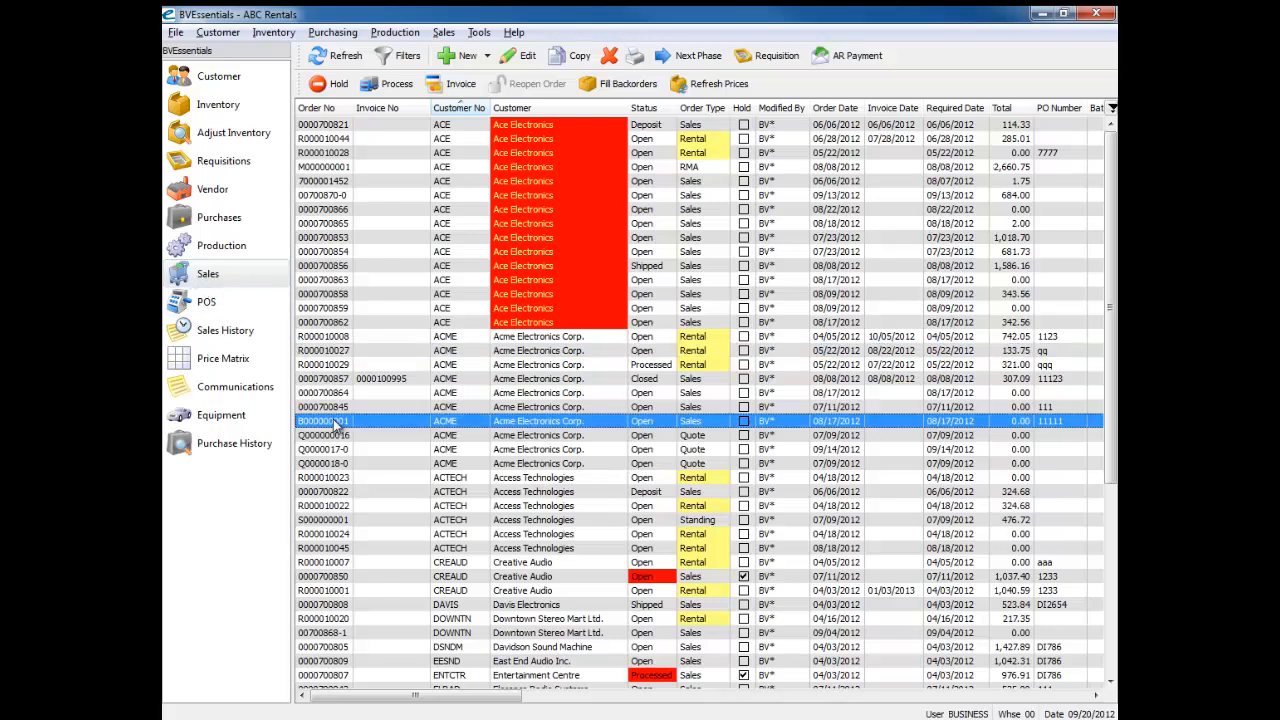
pyautogui.moveTo(343, 482); pyautogui.dragTo(411, 486)
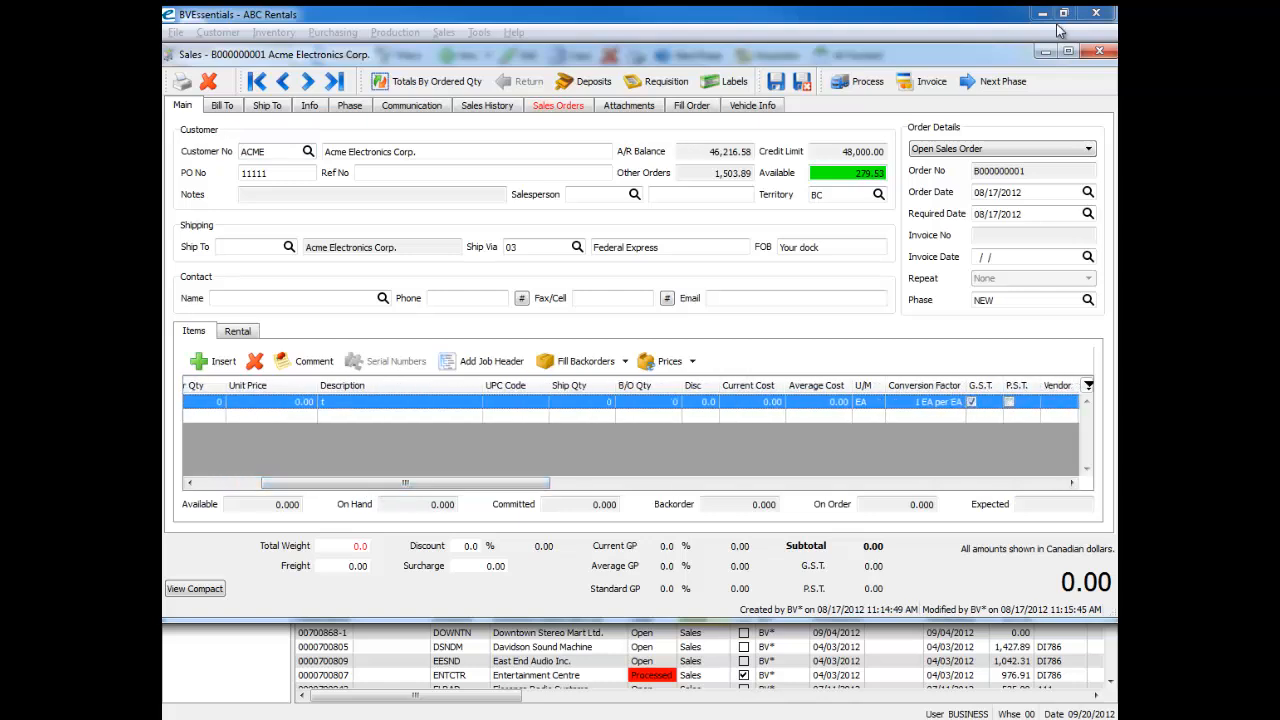
pyautogui.click(1099, 50)
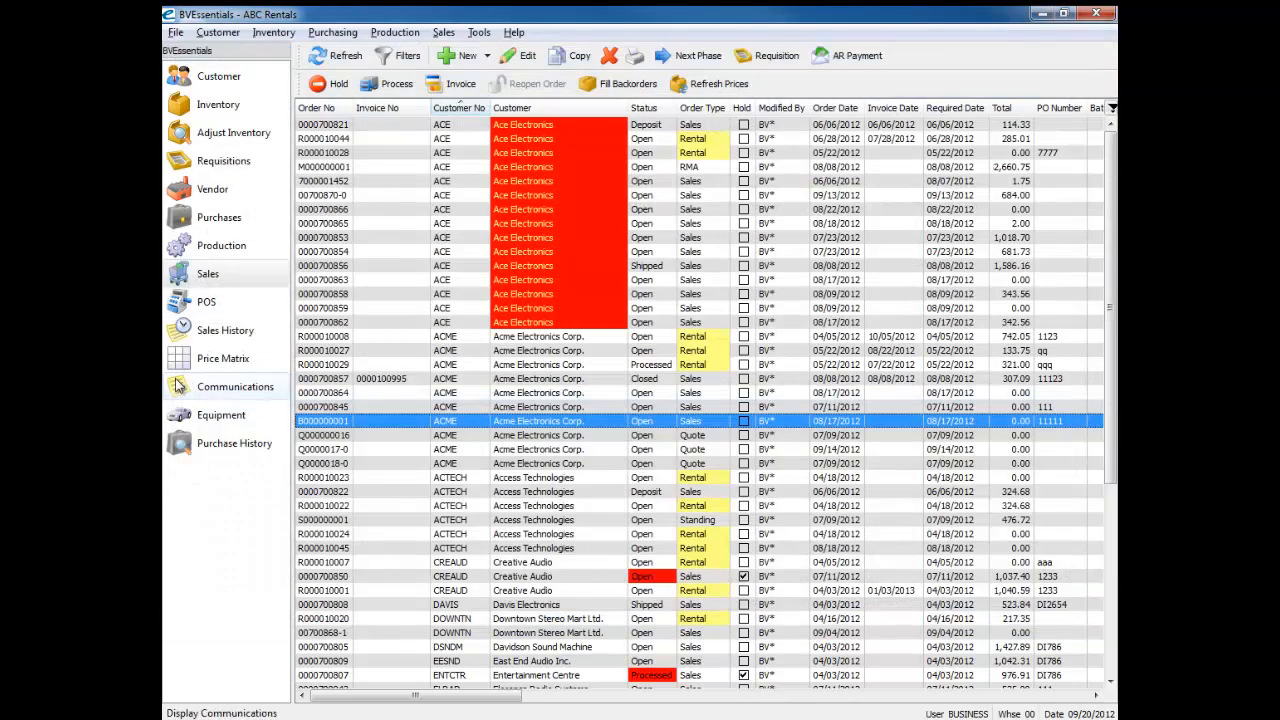
# Step: Close the sales order list and reopen it to reload the orders
pyautogui.rightClick(194, 270)
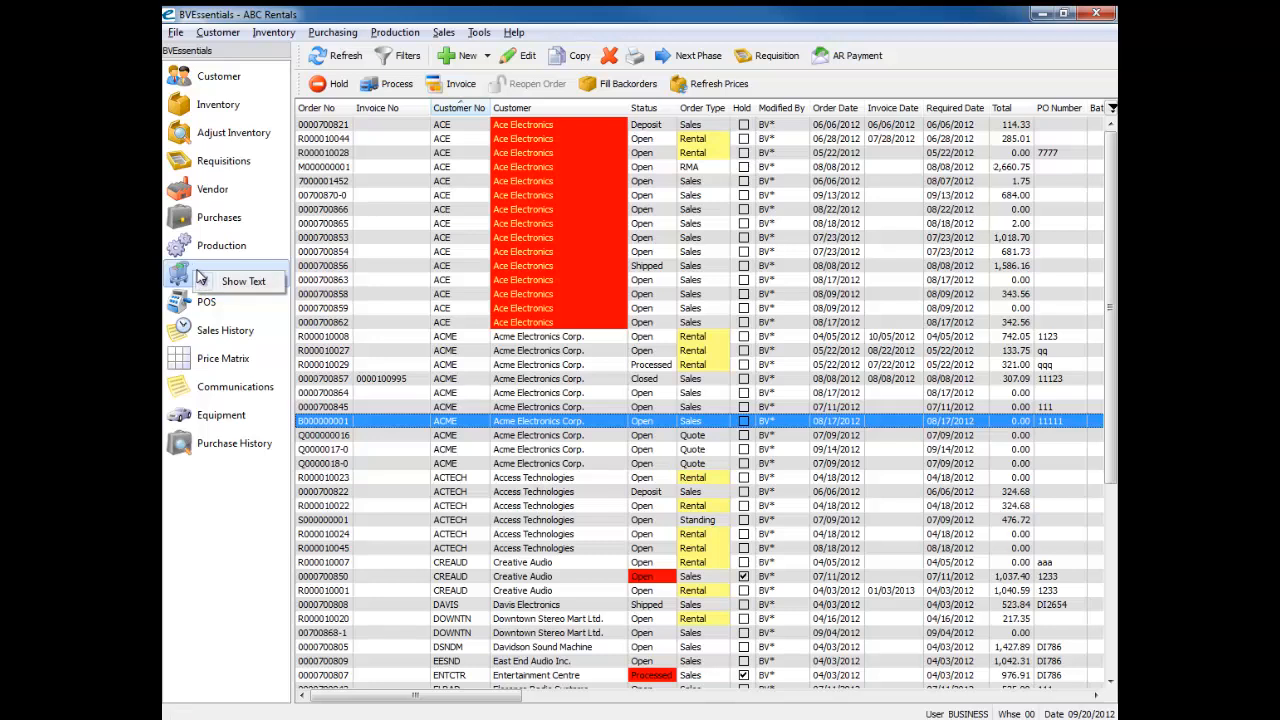
pyautogui.click(180, 273)
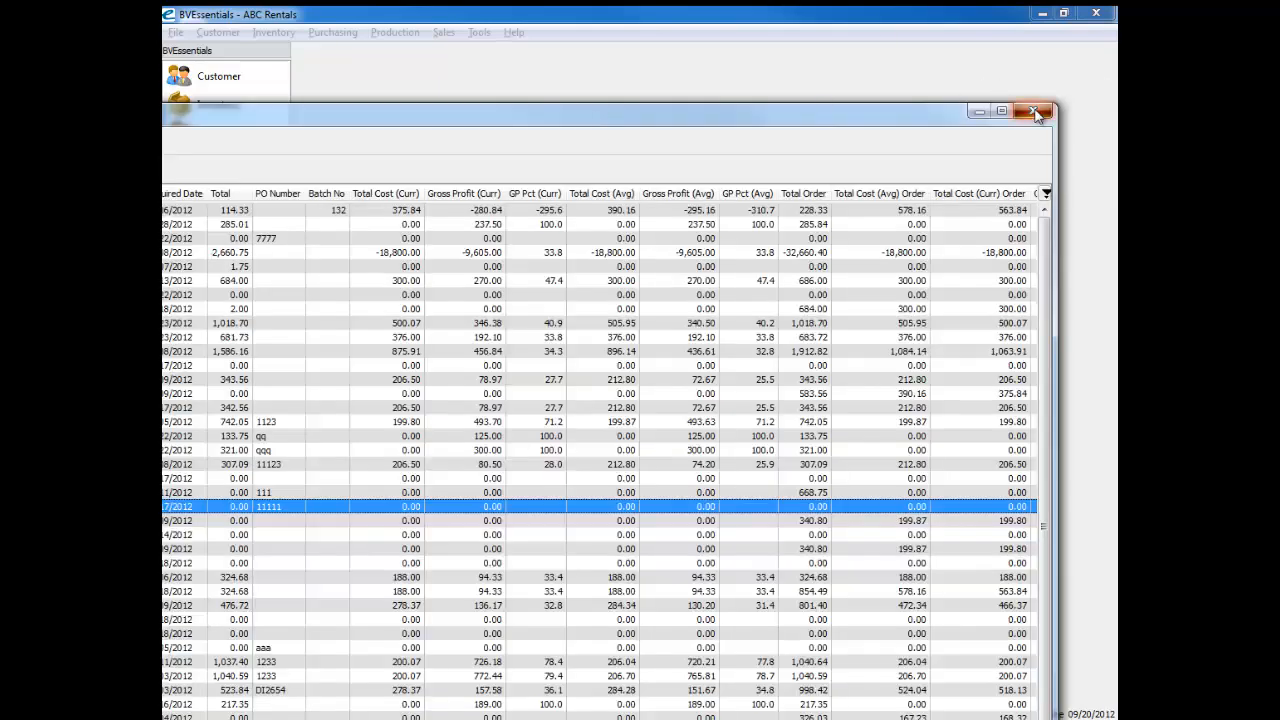
pyautogui.click(1036, 113)
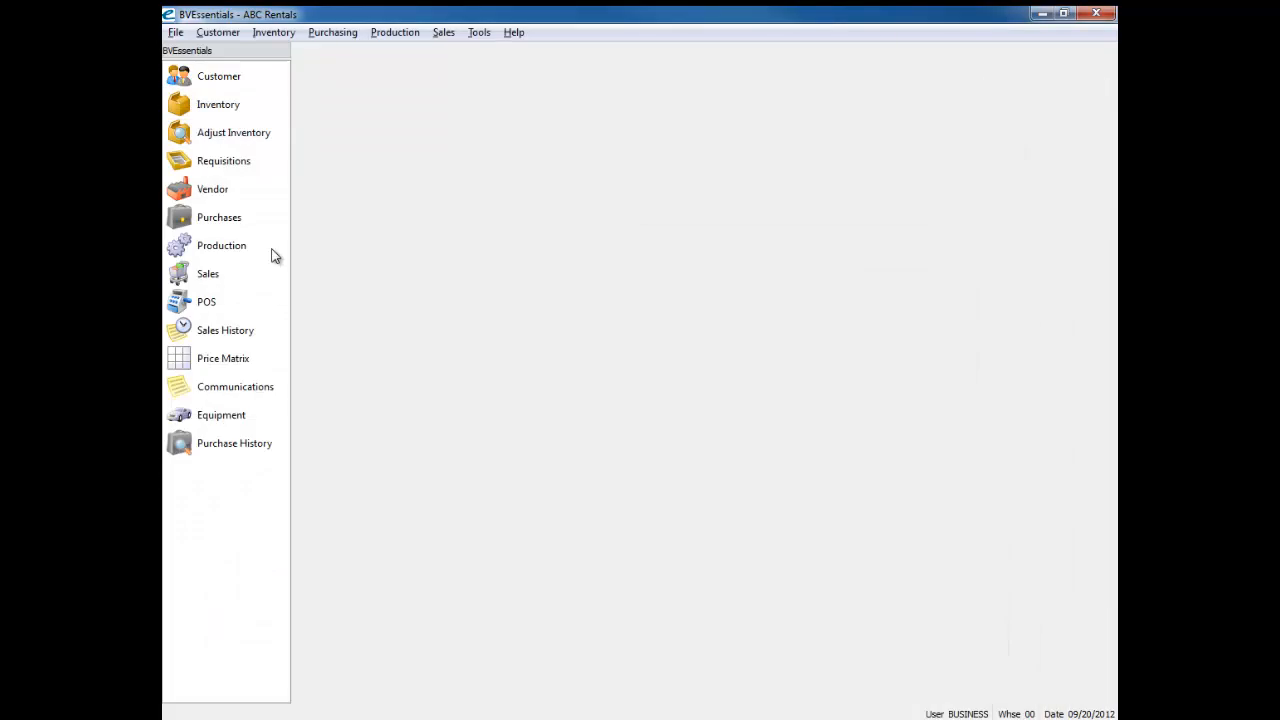
pyautogui.click(190, 274)
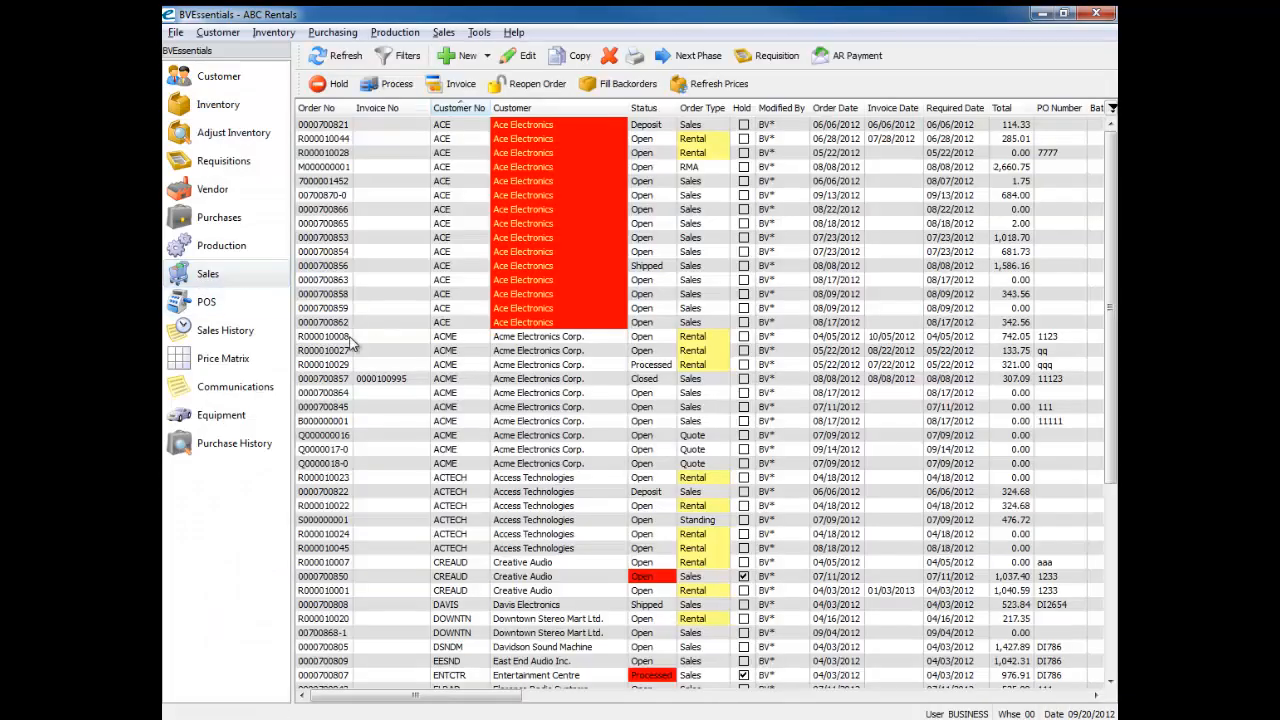
# Step: Open the closed Acme Electronics Corp. sales order, check the Current Cost and Average Cost of its items, and close it
pyautogui.doubleClick(352, 382)
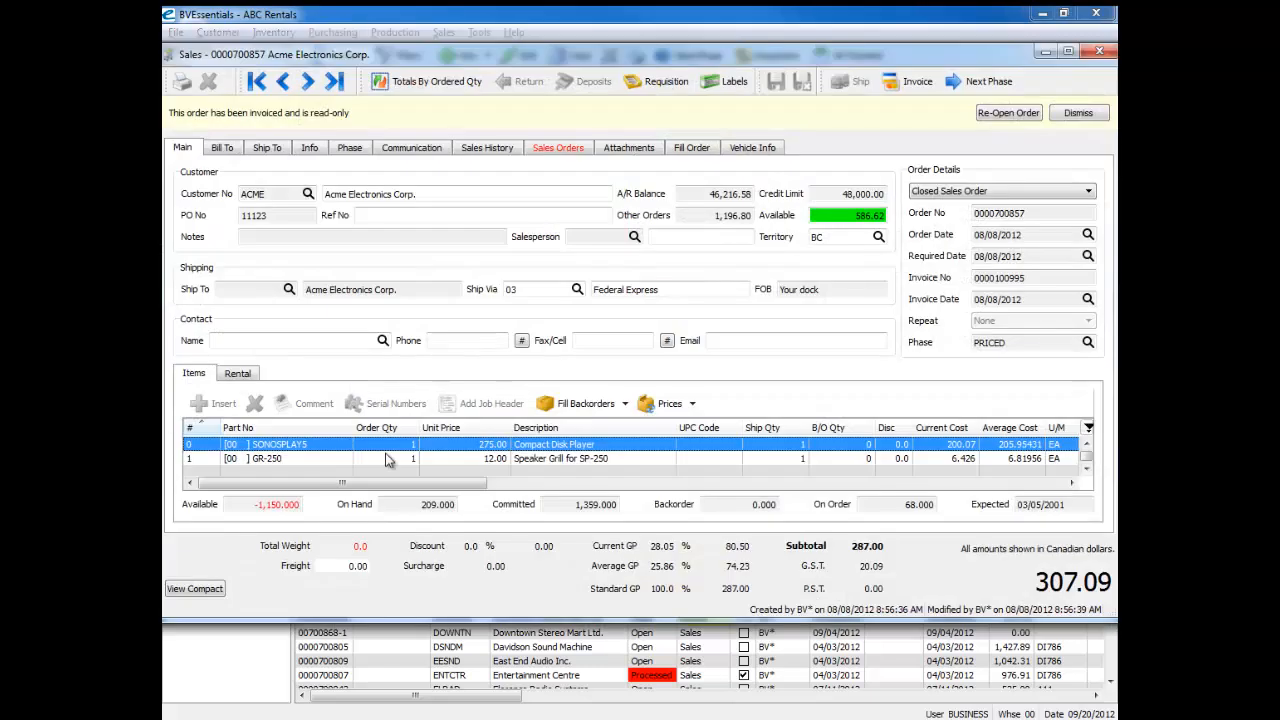
pyautogui.moveTo(386, 484); pyautogui.dragTo(470, 484)
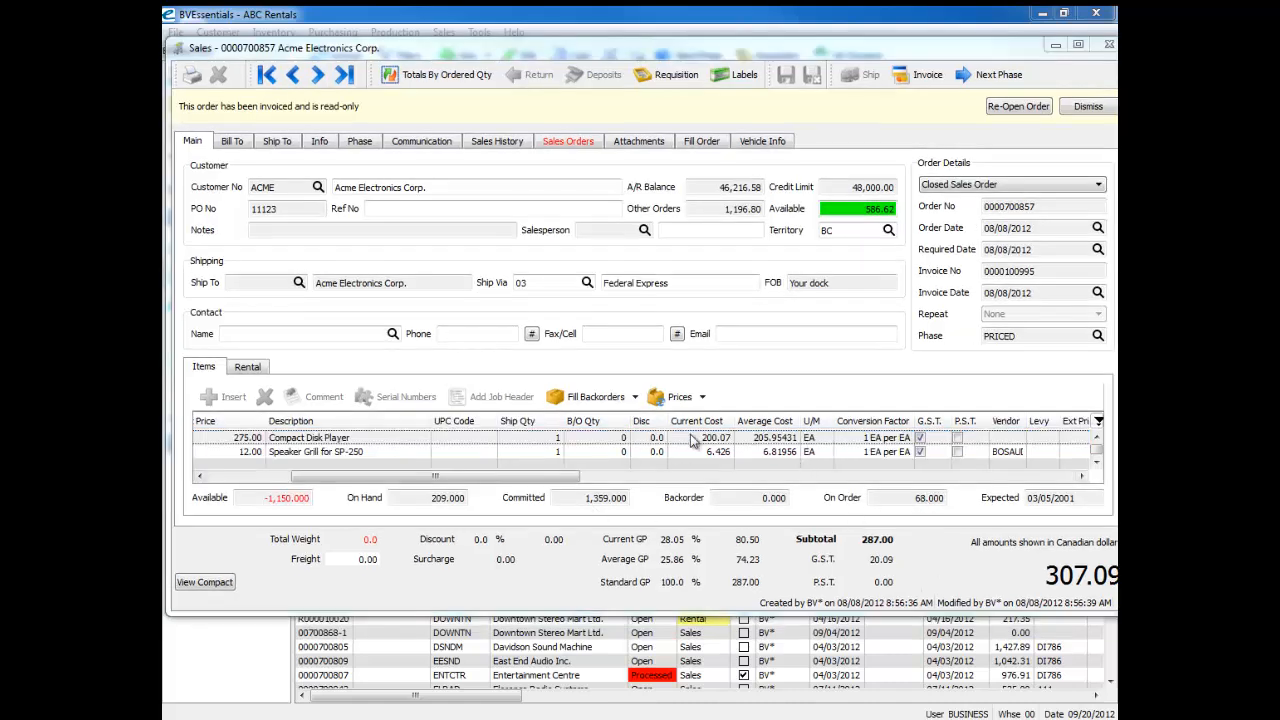
pyautogui.click(1109, 46)
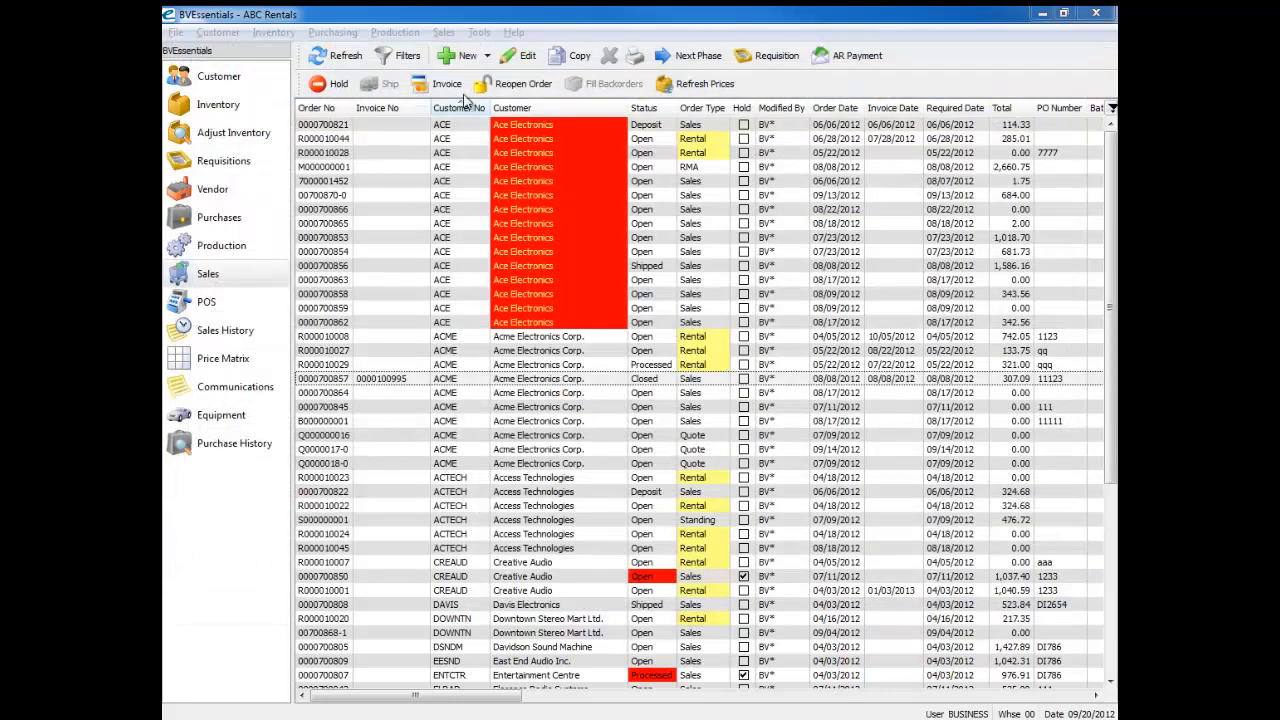
# Step: Reopen the settings of the BUSINESS user and search the Inventory section for "cost" to recheck the cost-viewing permissions
pyautogui.click(479, 32)
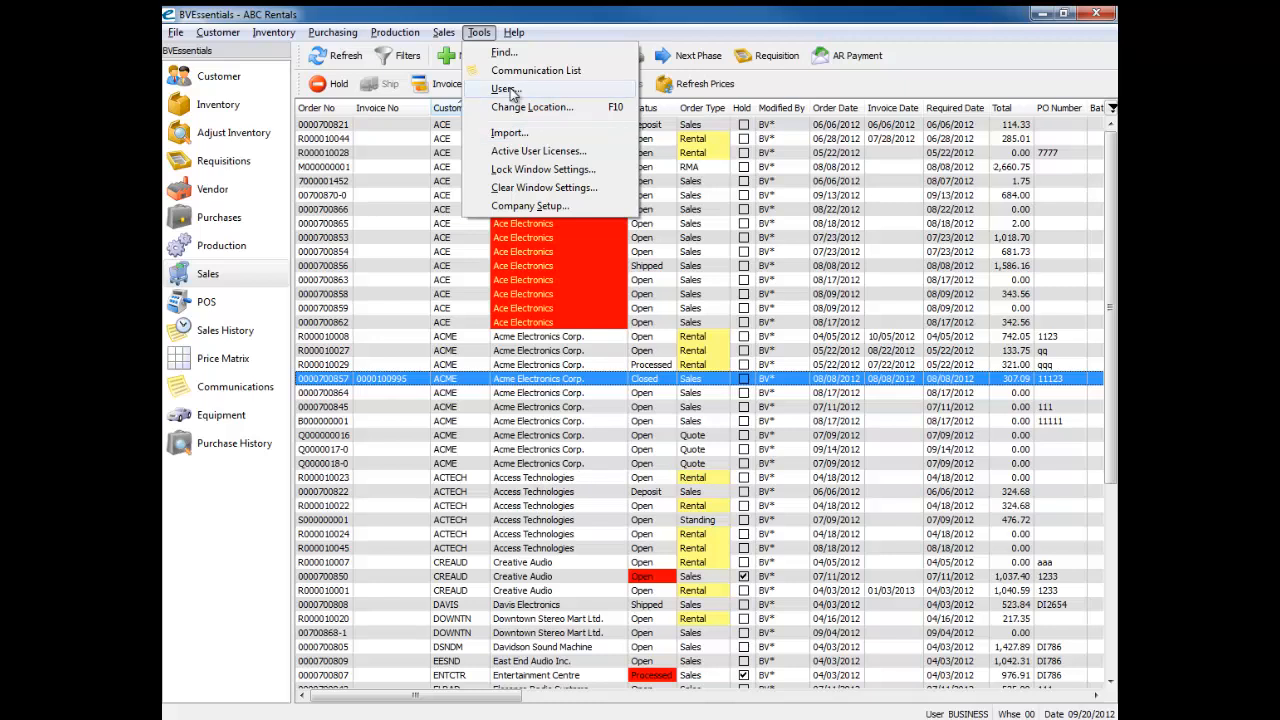
pyautogui.click(507, 89)
pyautogui.click(340, 225)
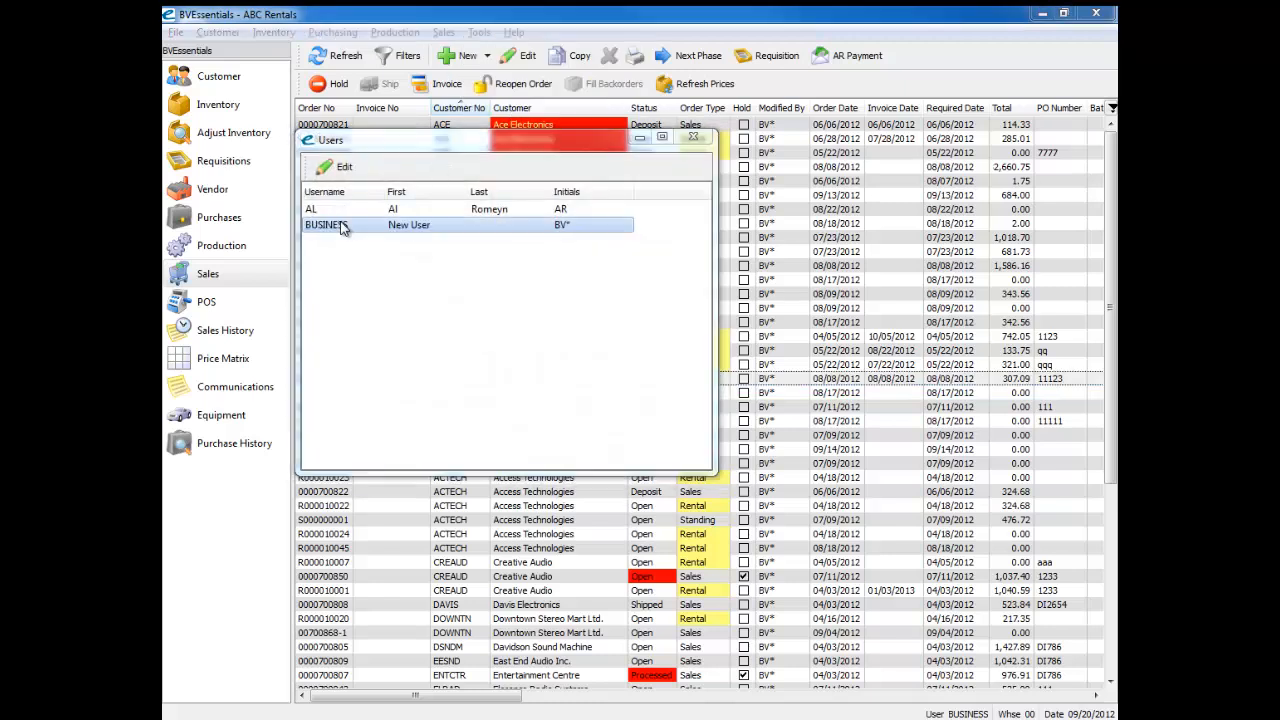
pyautogui.doubleClick(342, 227)
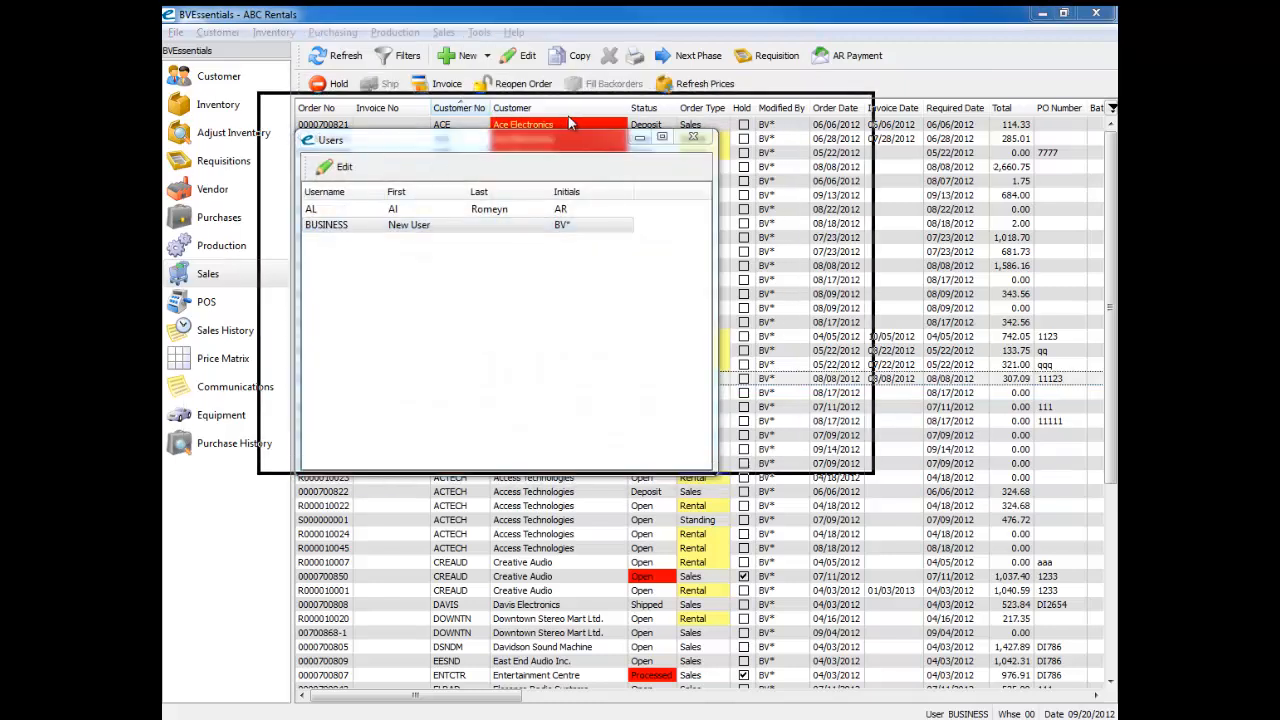
pyautogui.write('c')
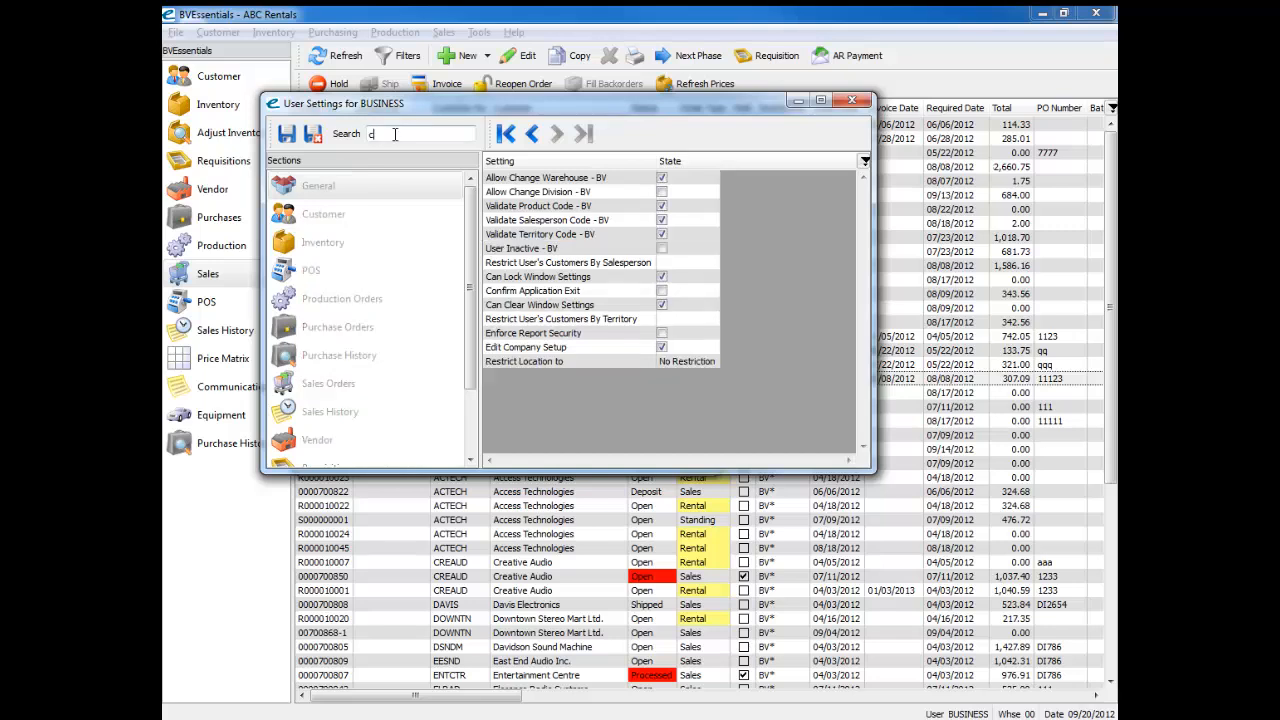
pyautogui.write('ost')
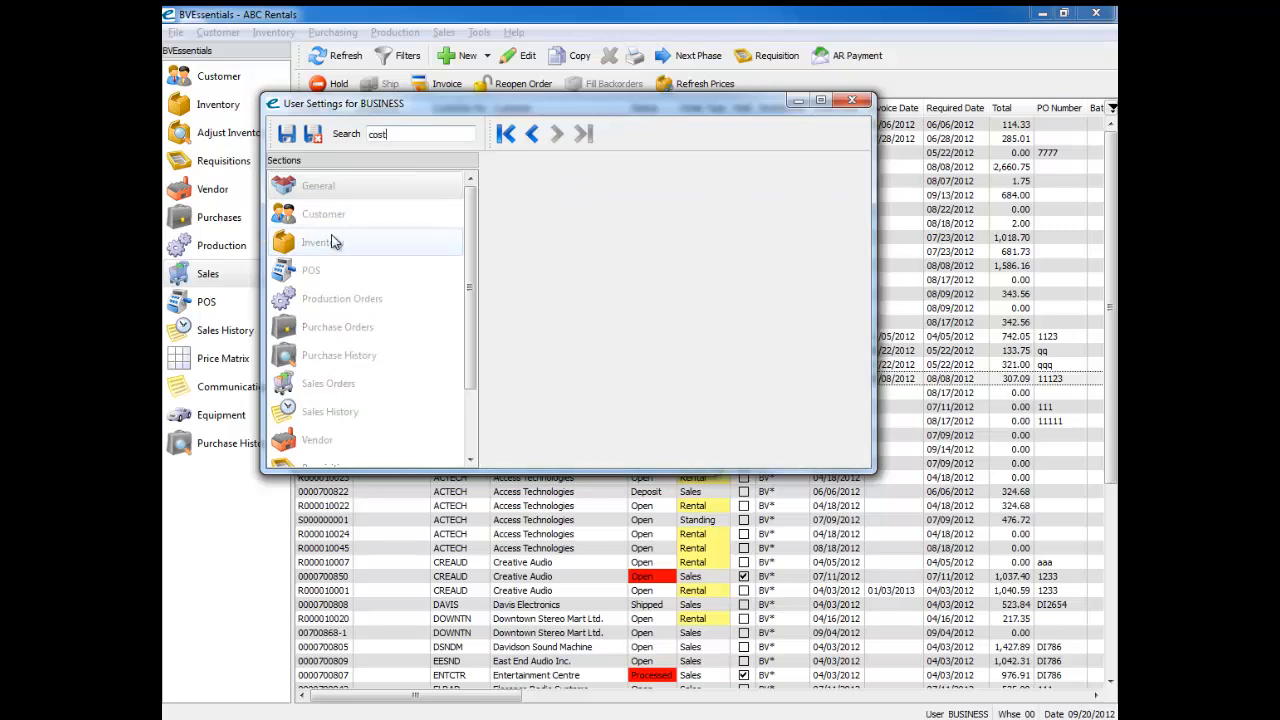
pyautogui.click(340, 242)
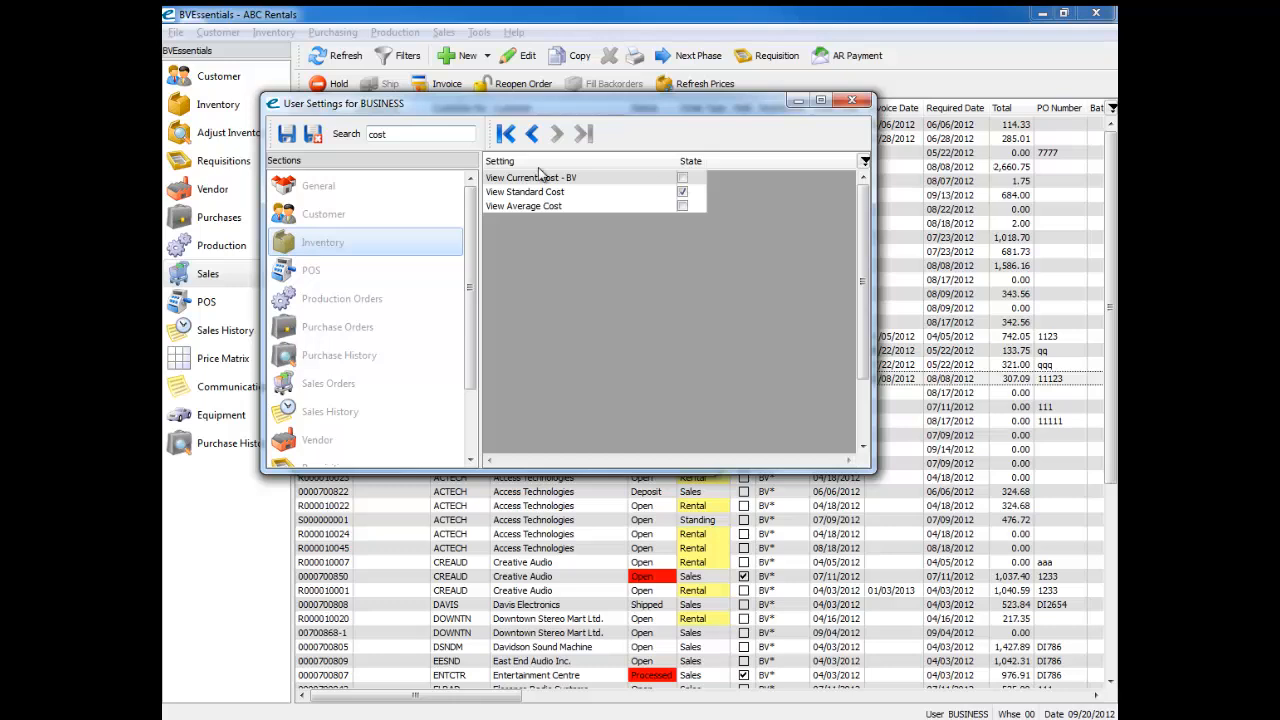
# Step: Disable View Average Cost and View Current Cost - BV in the Sales Orders section for BUSINESS, save, and close the Users list
pyautogui.moveTo(596, 105); pyautogui.dragTo(655, 175)
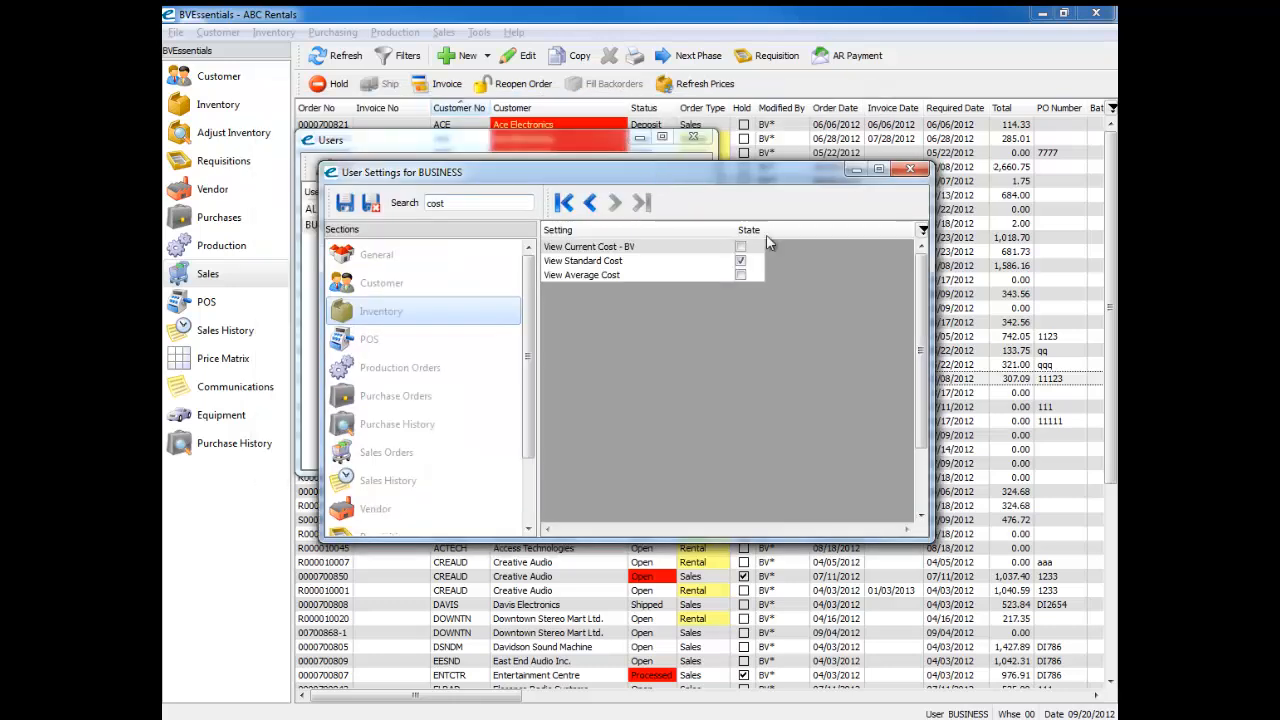
pyautogui.click(350, 455)
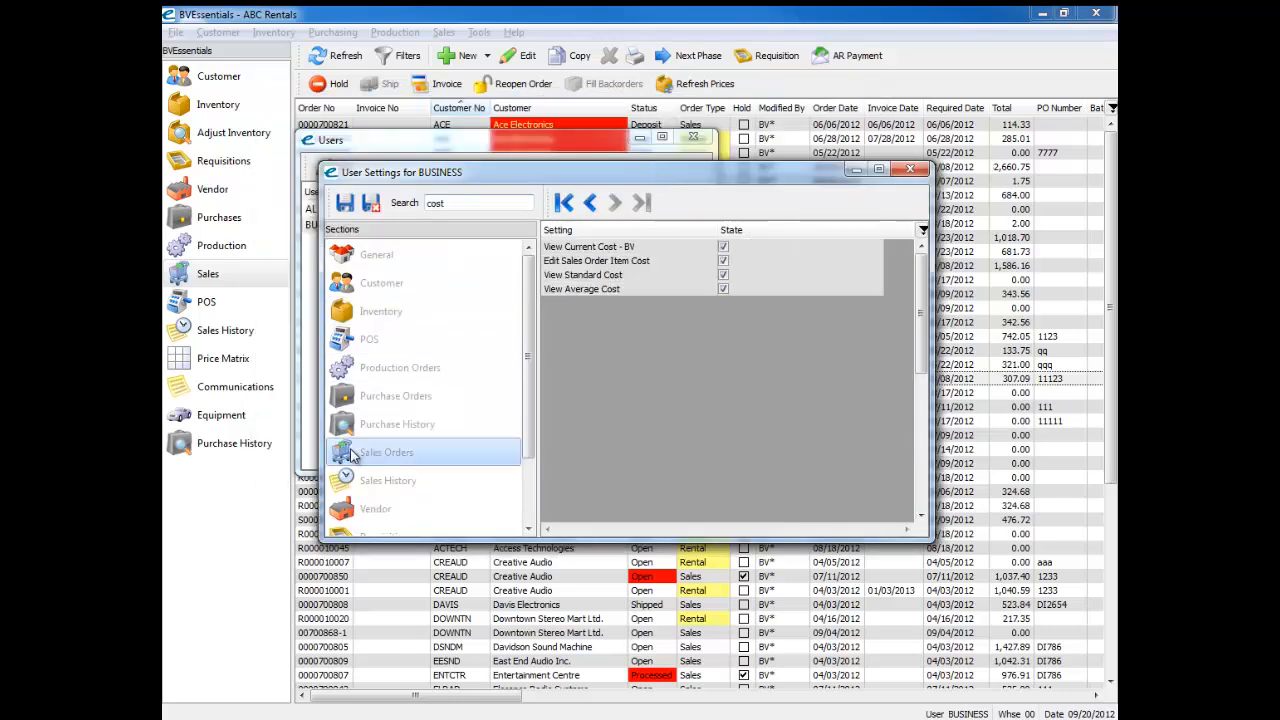
pyautogui.click(723, 289)
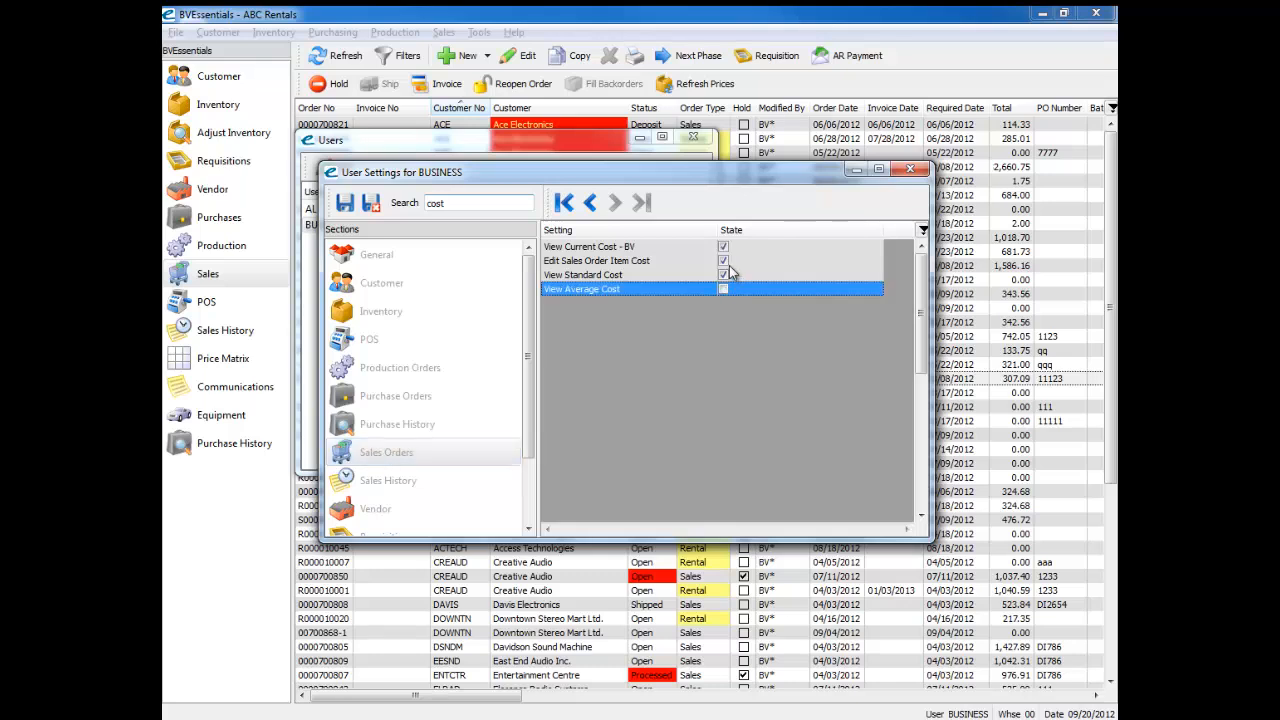
pyautogui.click(723, 247)
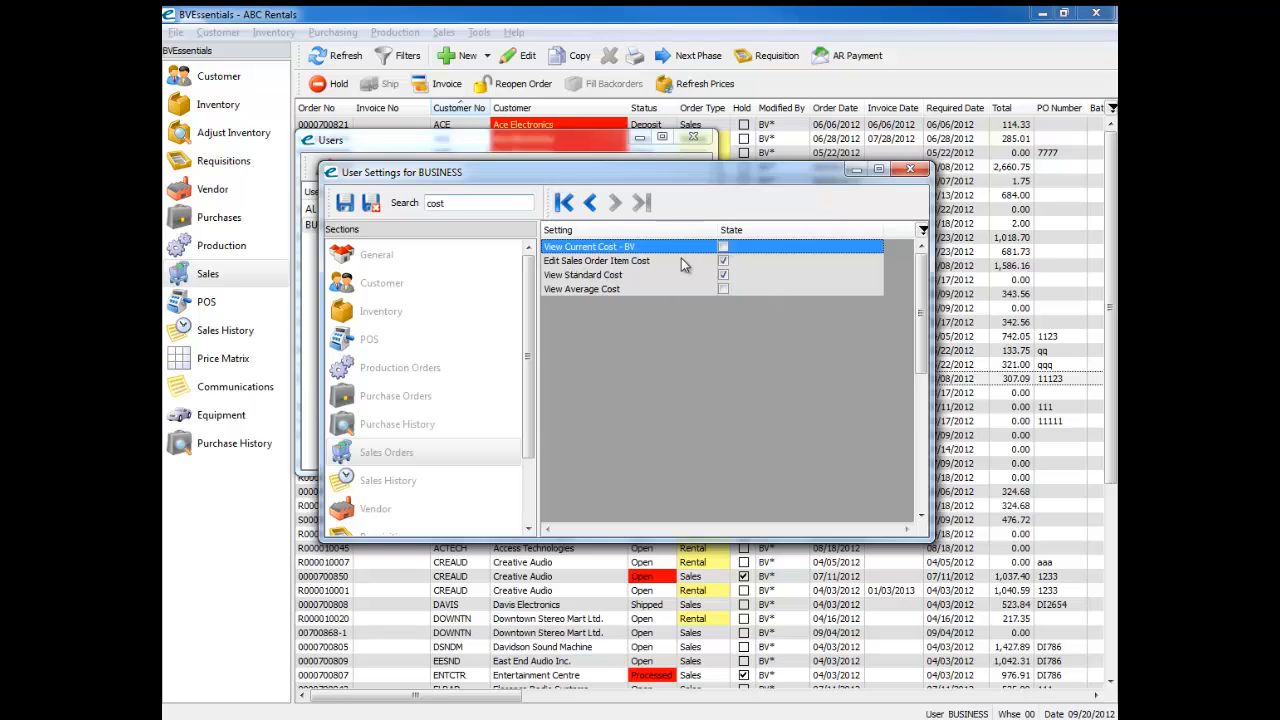
pyautogui.click(371, 202)
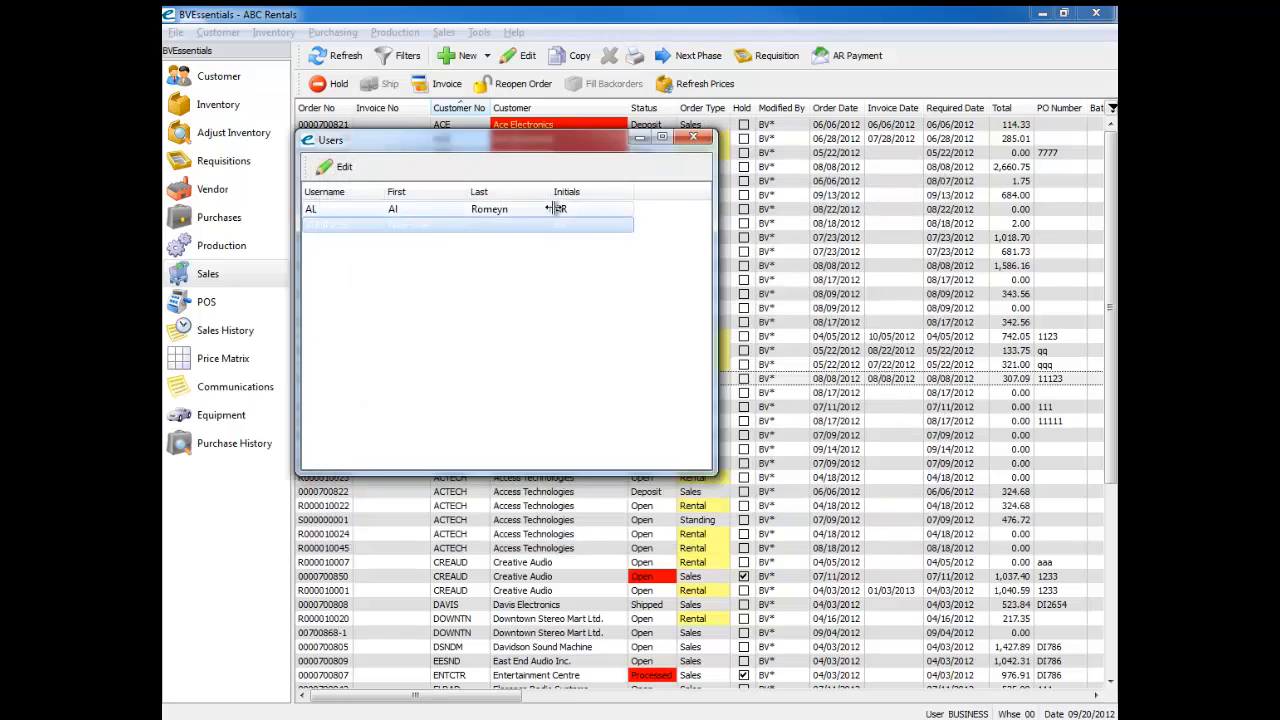
pyautogui.click(693, 137)
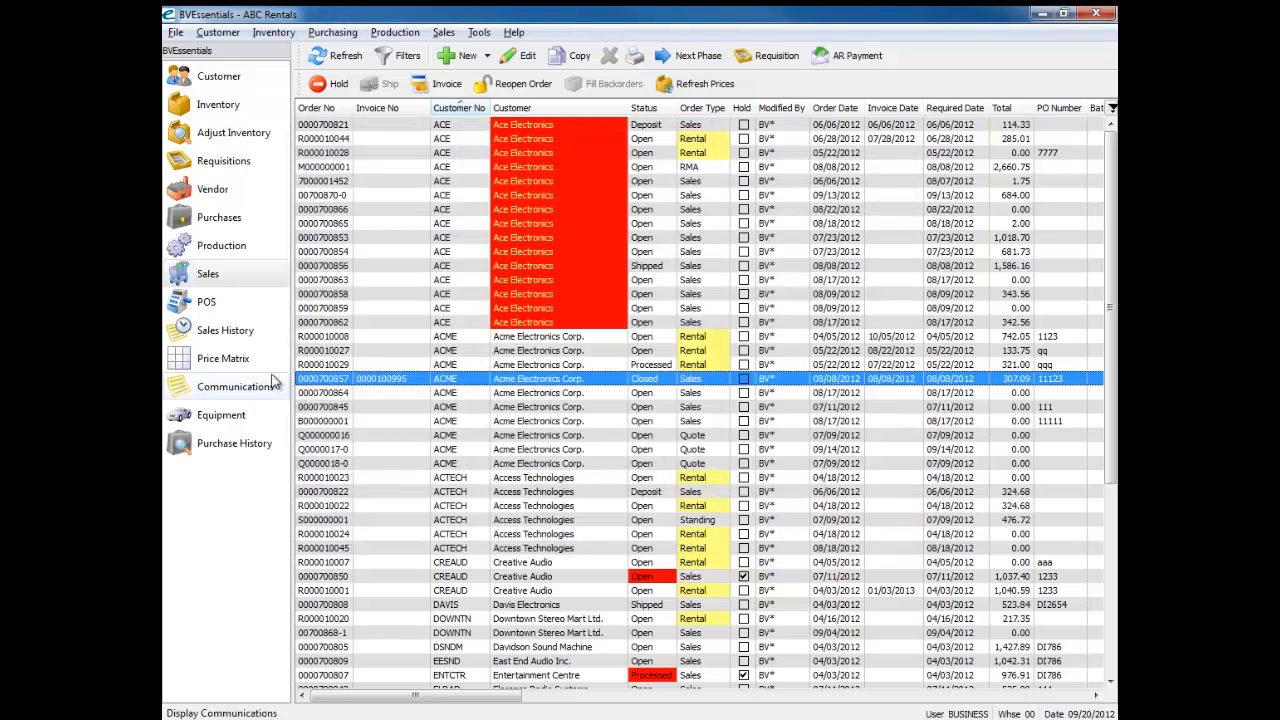
# Step: Open the closed Acme Electronics Corp. sales order, recheck which cost columns its items grid shows, and close the order
pyautogui.doubleClick(336, 378)
pyautogui.moveTo(478, 483); pyautogui.dragTo(900, 486)
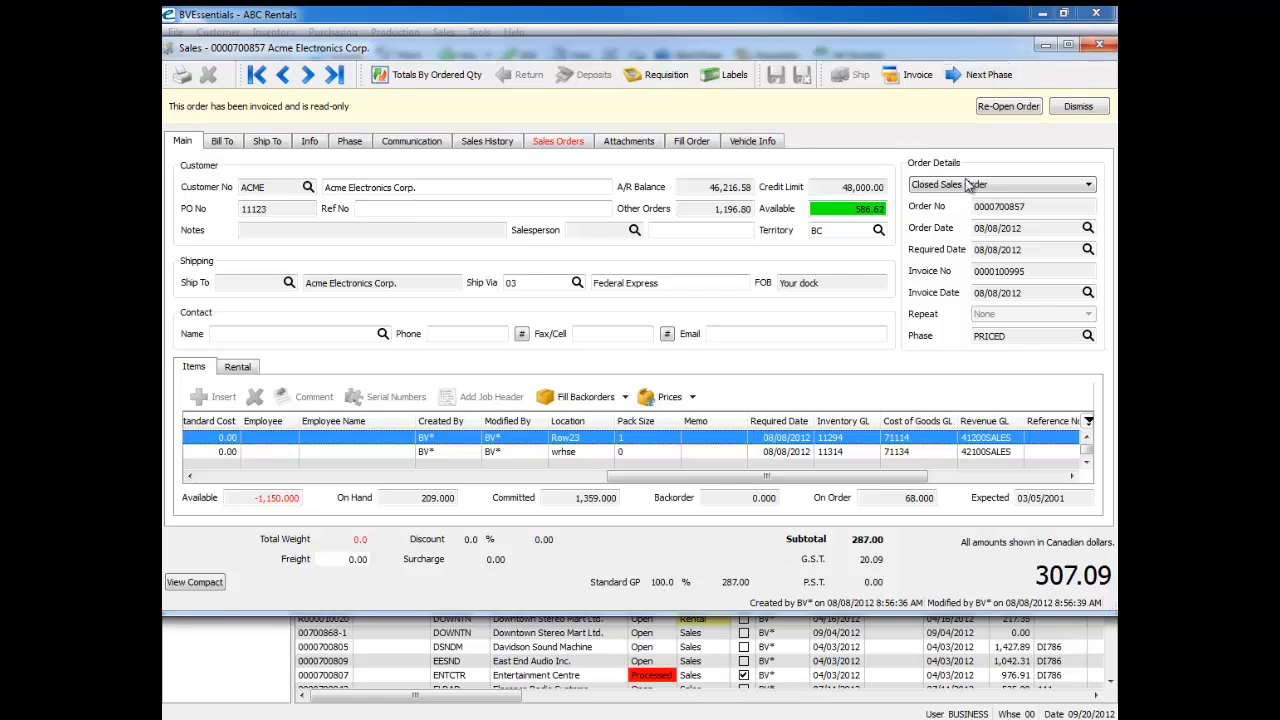
pyautogui.click(1099, 44)
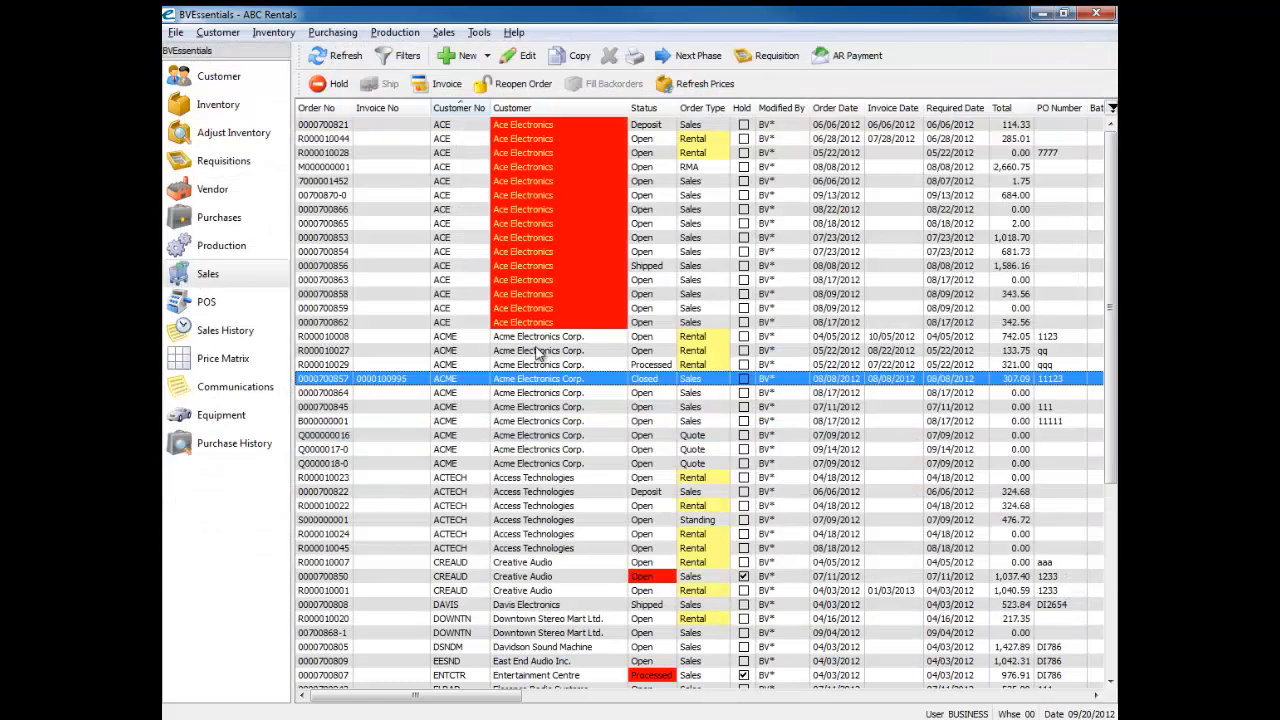
# Step: Search the company settings for "cost", review the Inventory and Sales Orders costing options including Process/Invoicing, and save and close the settings
pyautogui.click(479, 32)
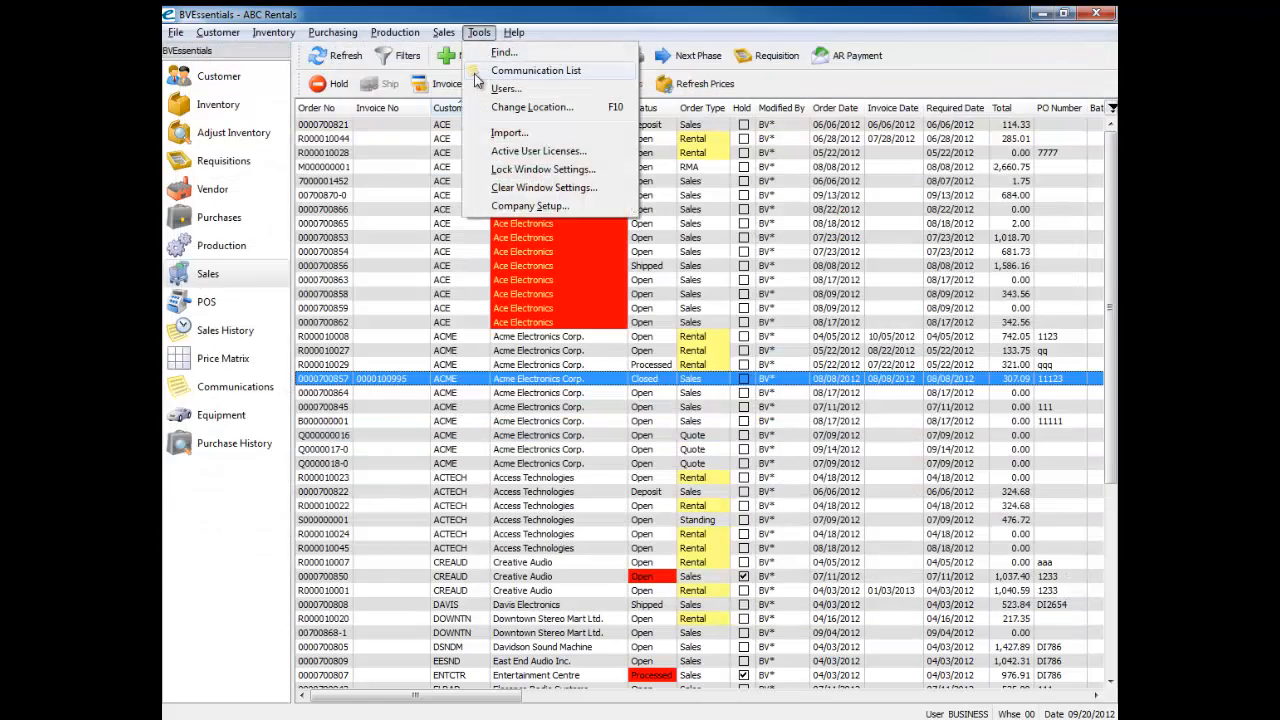
pyautogui.click(508, 207)
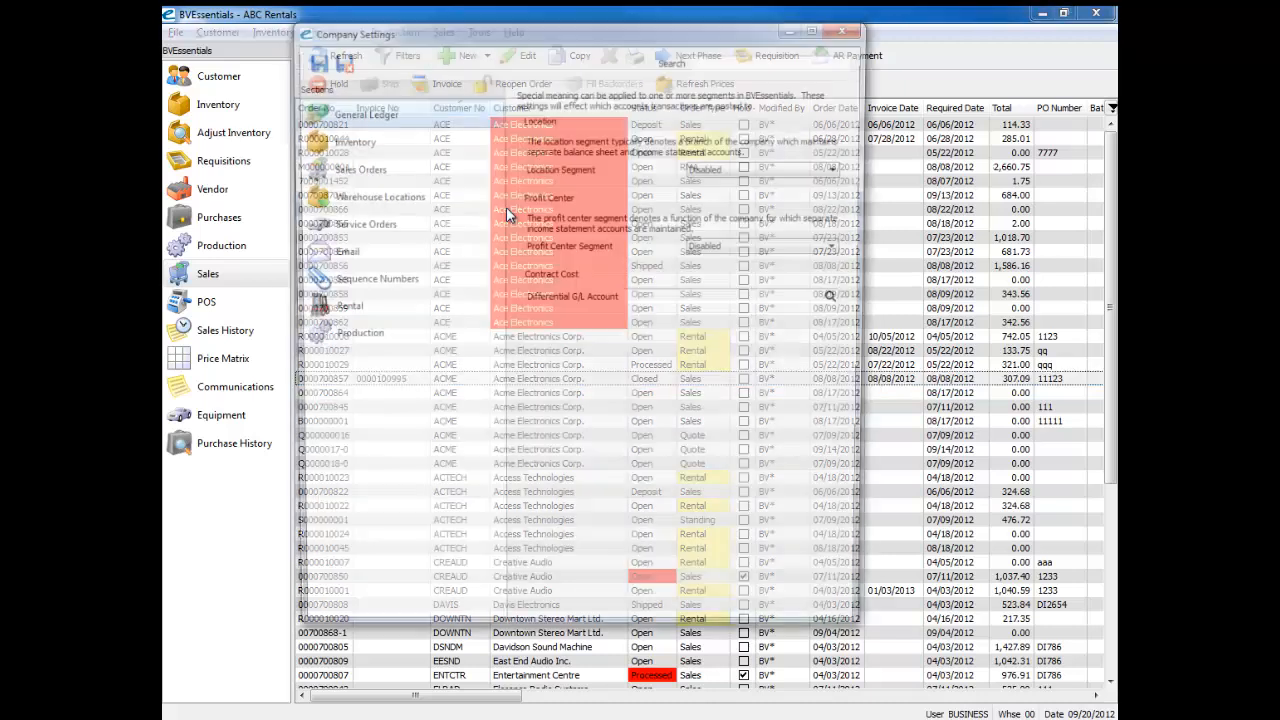
pyautogui.click(732, 57)
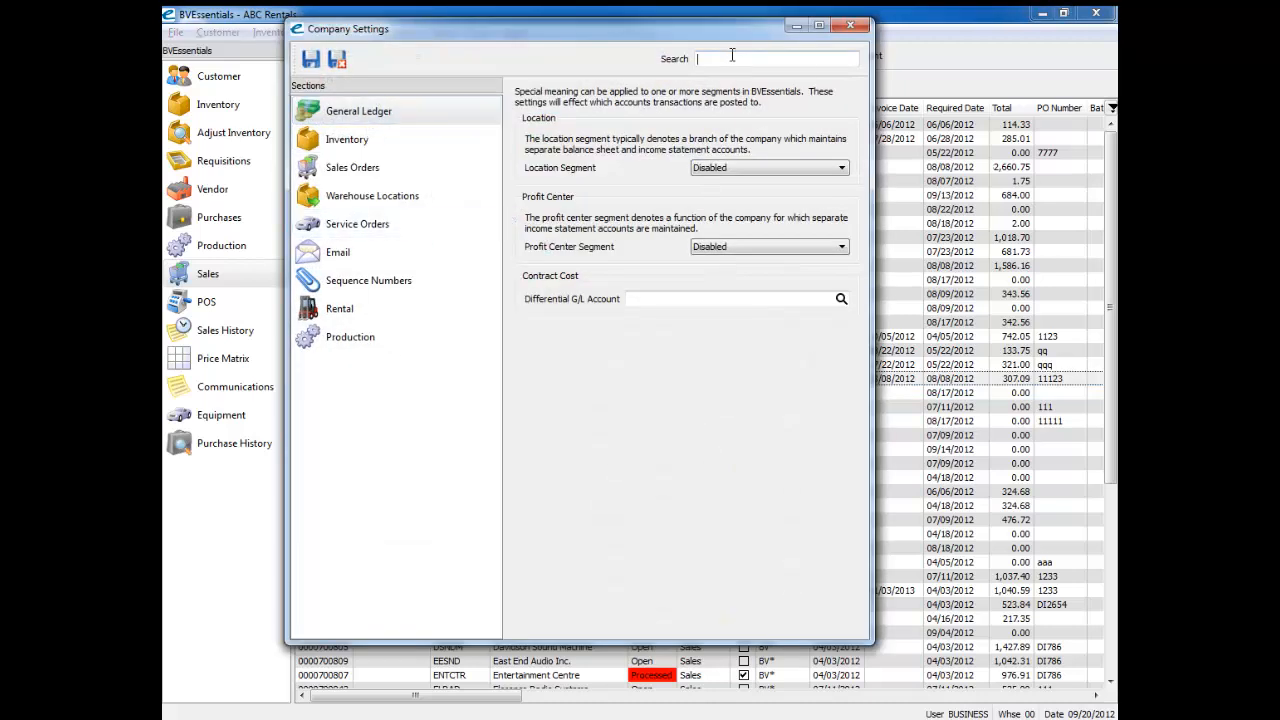
pyautogui.write('cost')
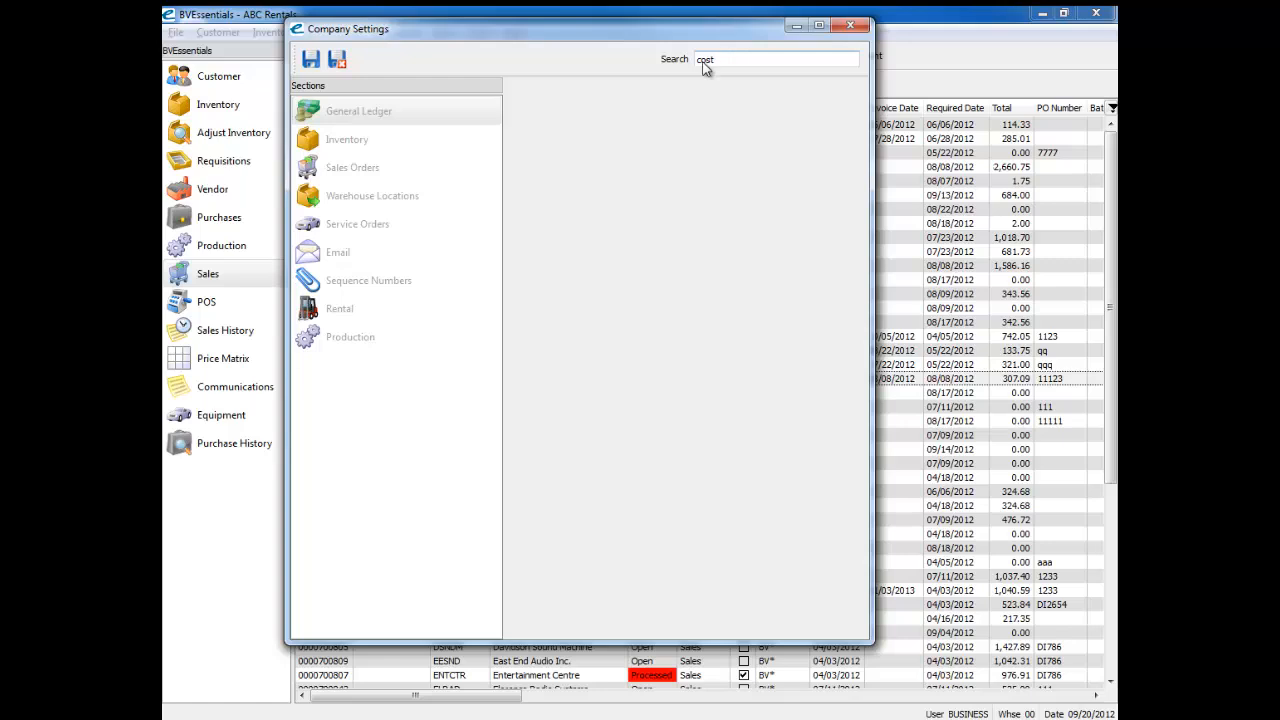
pyautogui.click(350, 140)
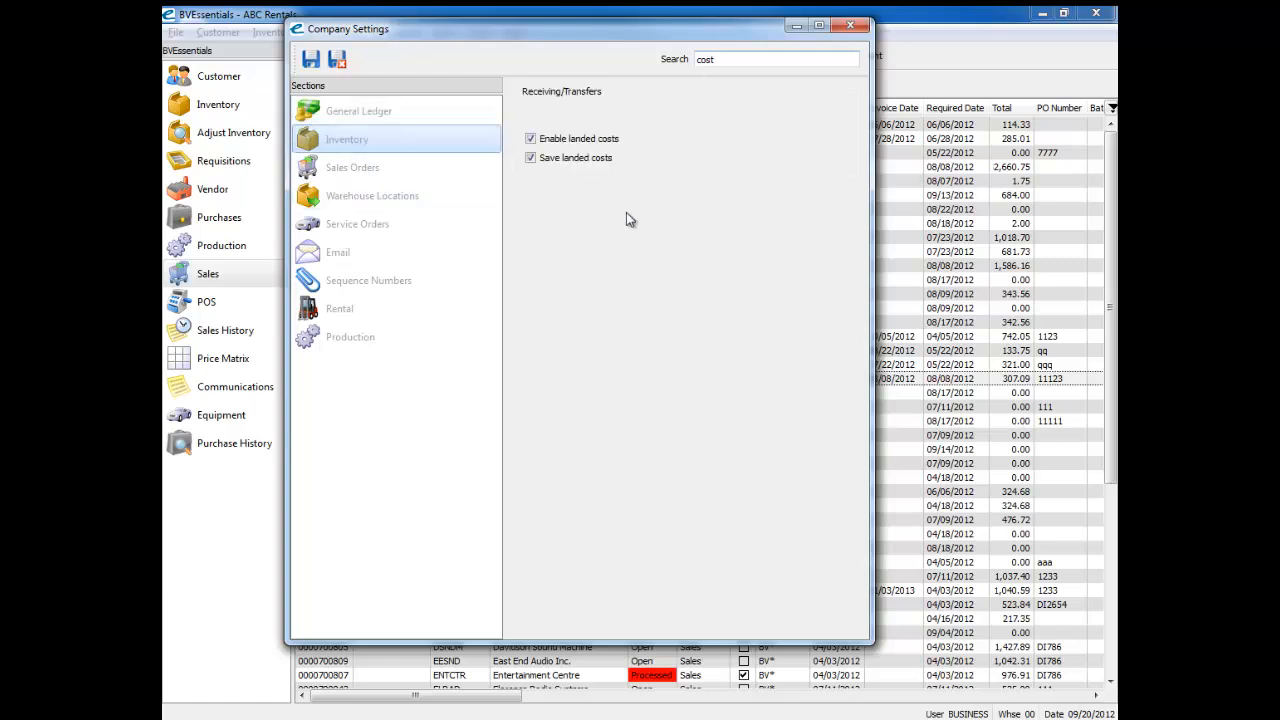
pyautogui.click(348, 172)
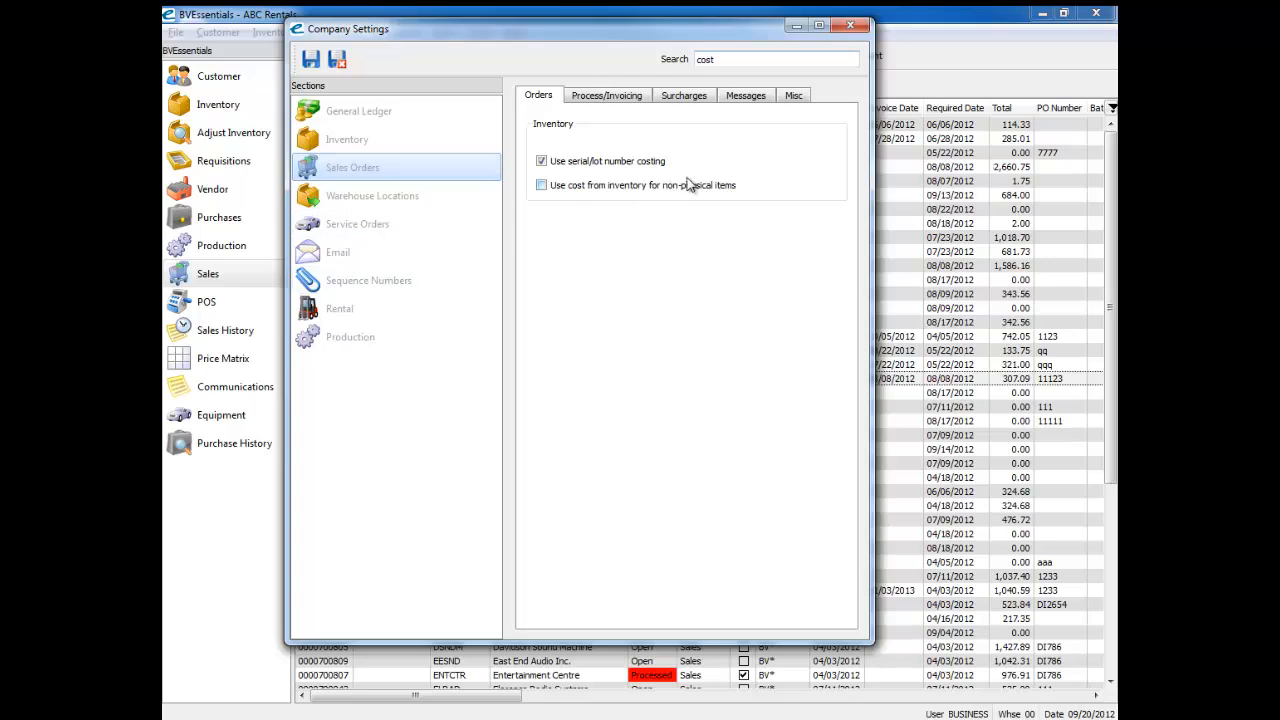
pyautogui.click(616, 97)
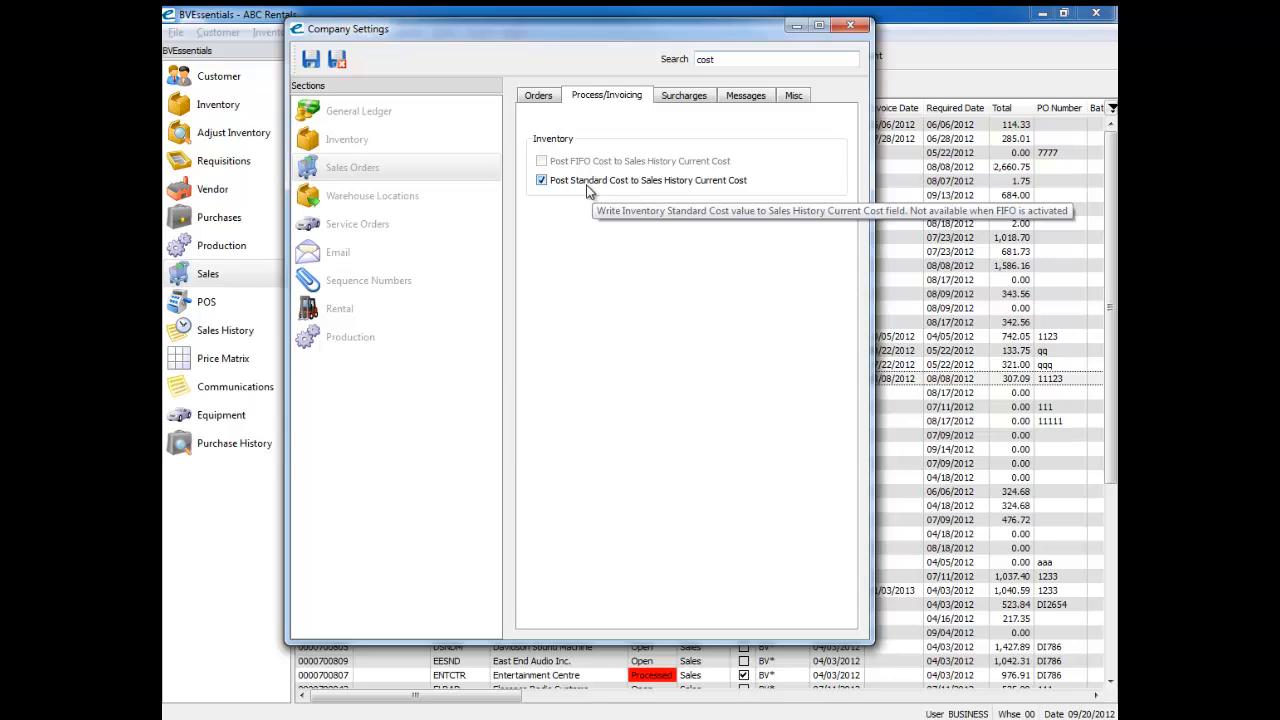
pyautogui.click(336, 59)
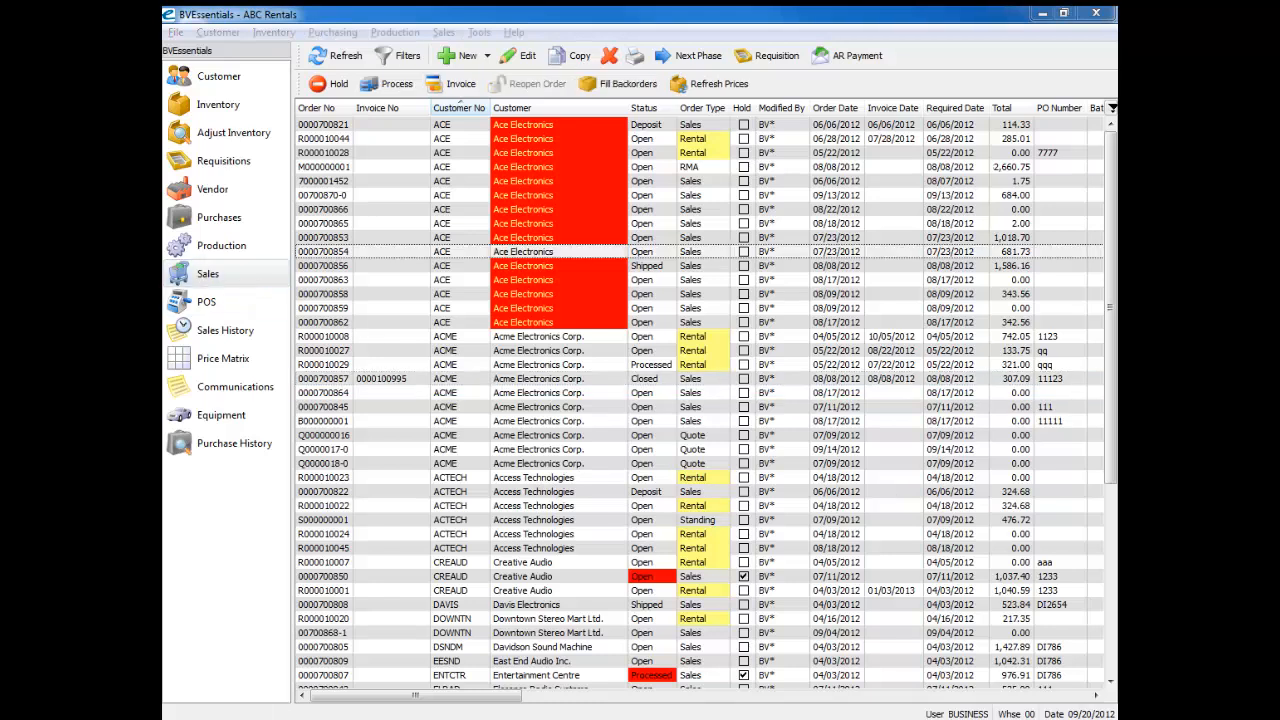
# Step: Create a new sales order and add its first item by entering UPC 123 as the part number, with quantity 1
pyautogui.click(463, 58)
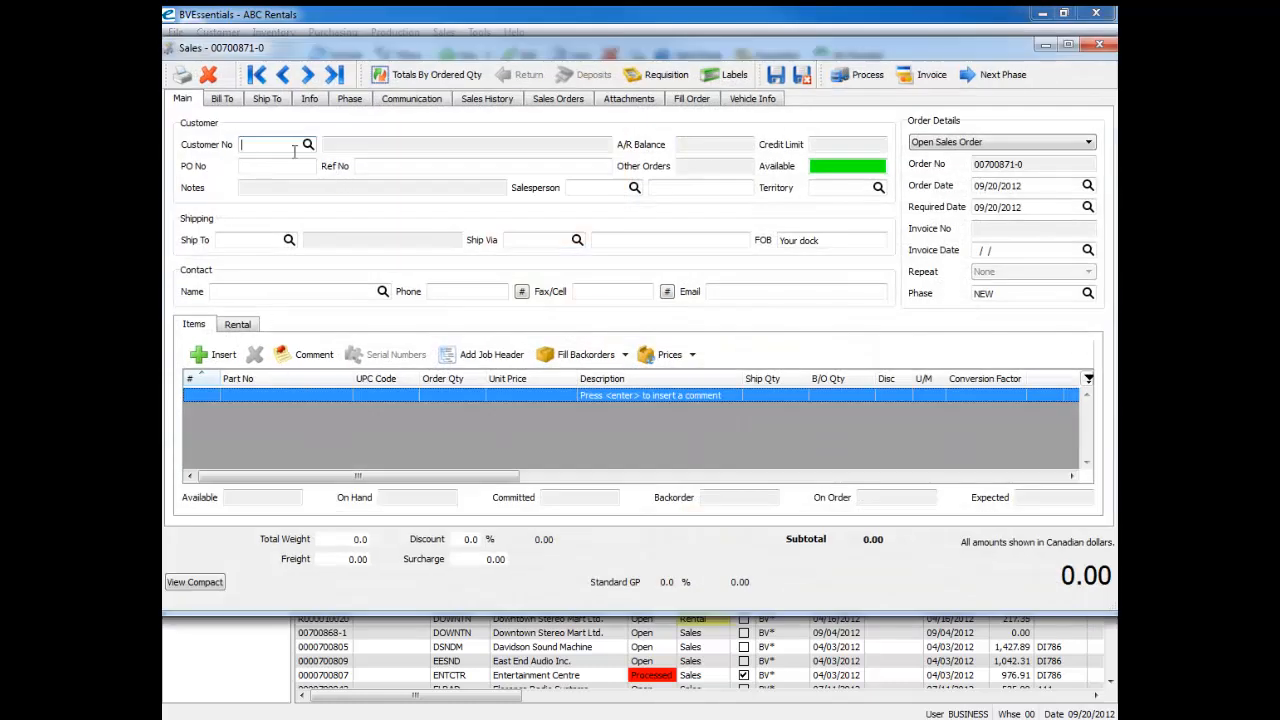
pyautogui.click(250, 395)
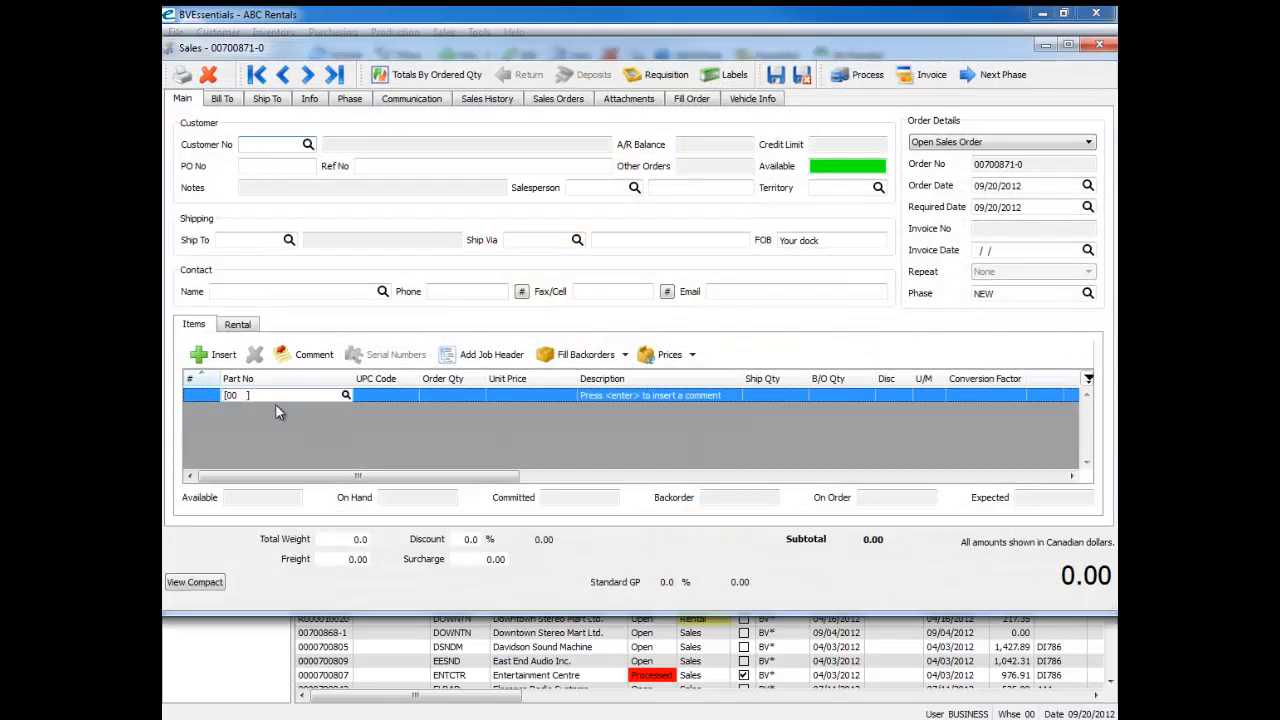
pyautogui.write('123')
pyautogui.press('Return')
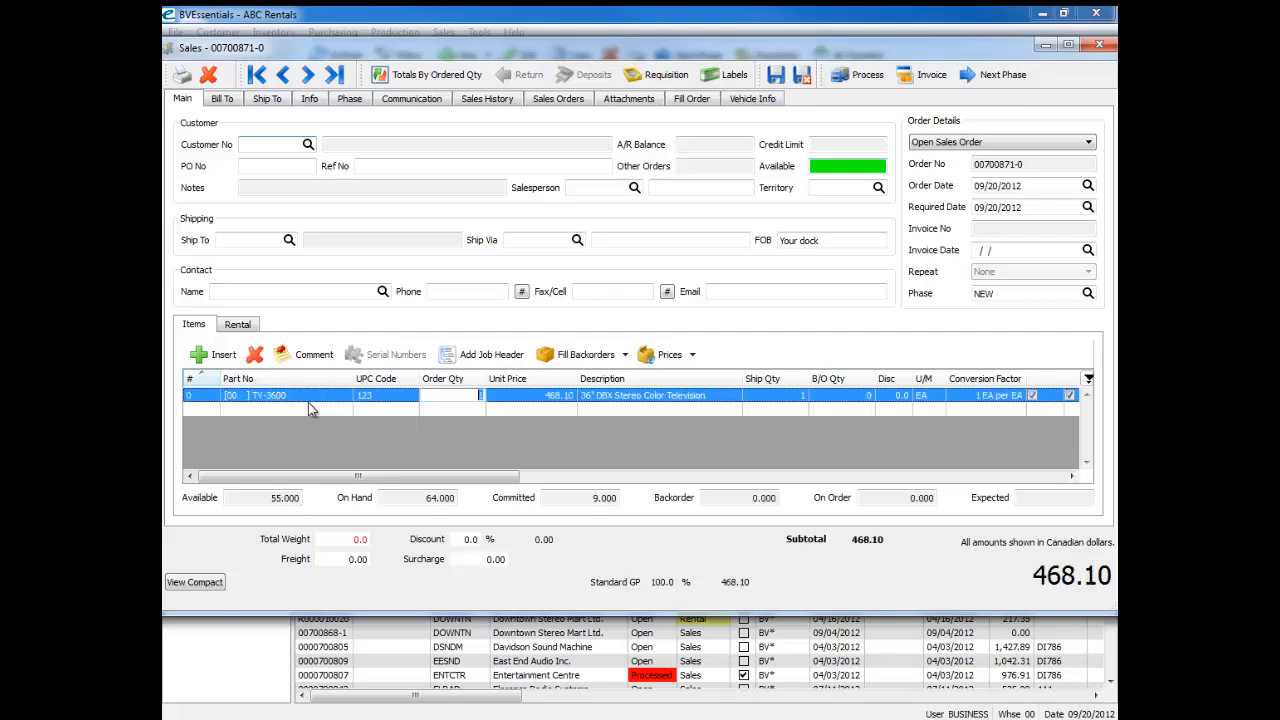
pyautogui.press('Return')
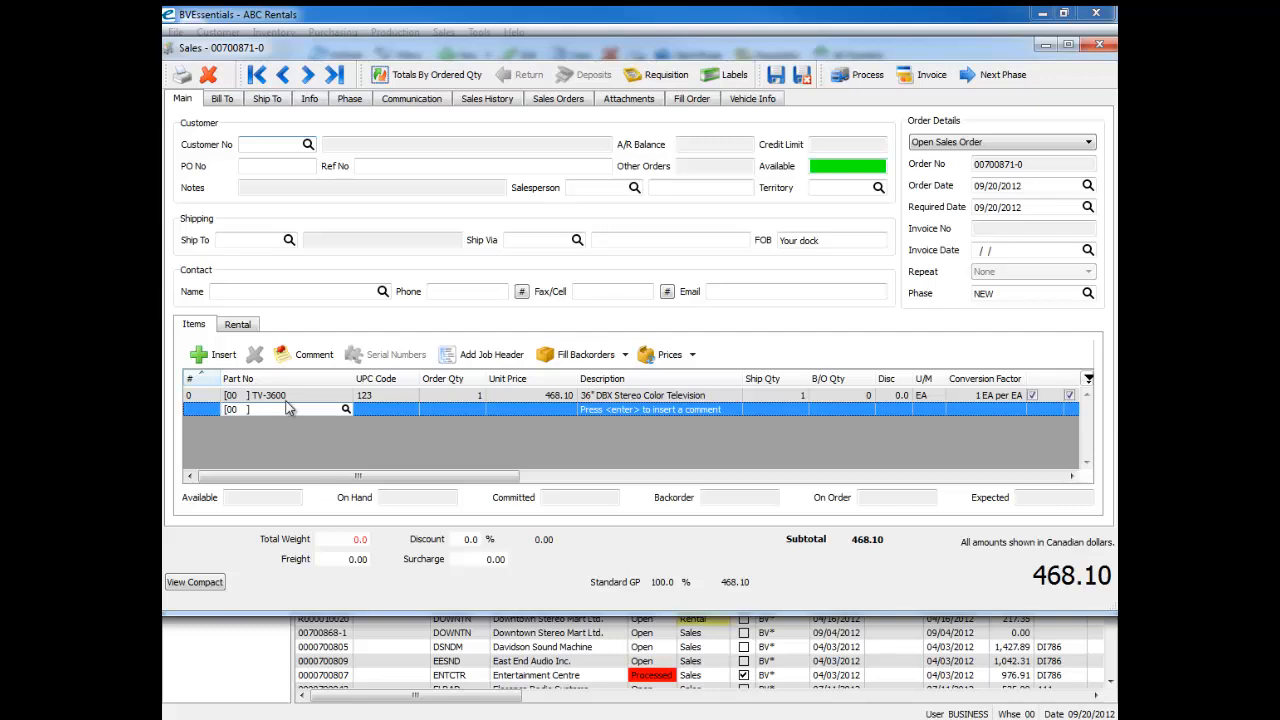
pyautogui.click(393, 397)
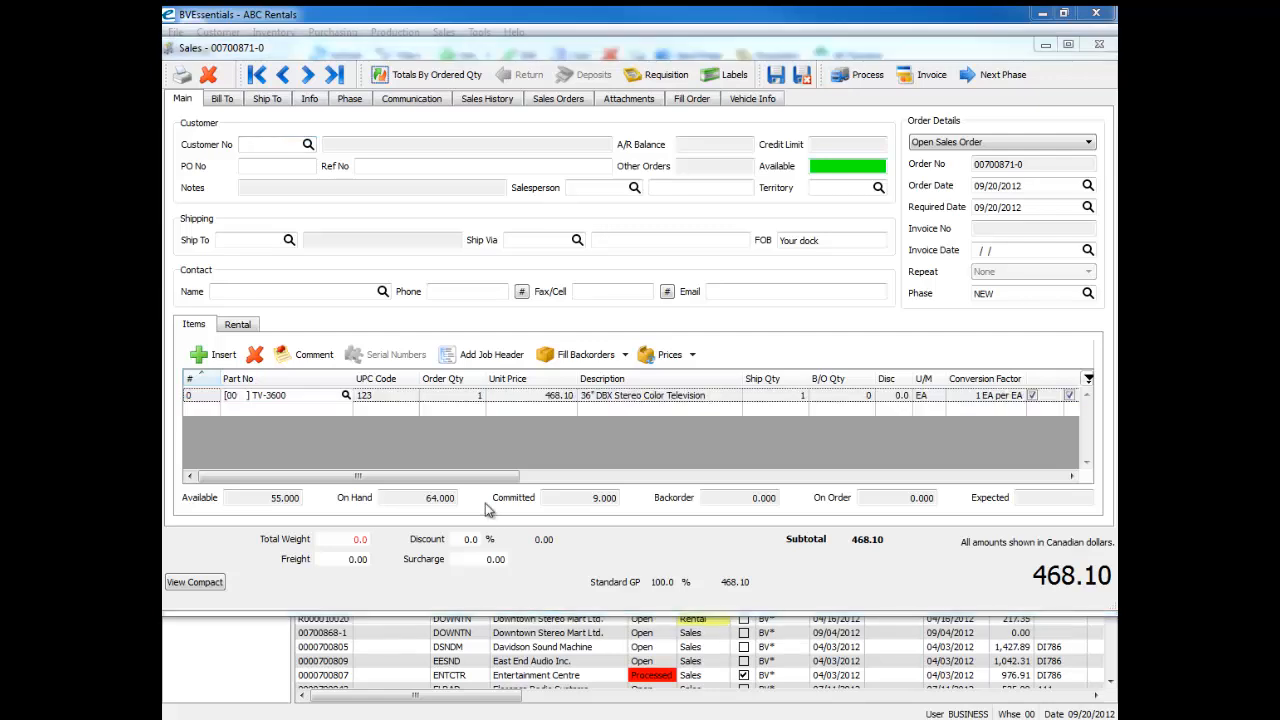
pyautogui.click(310, 410)
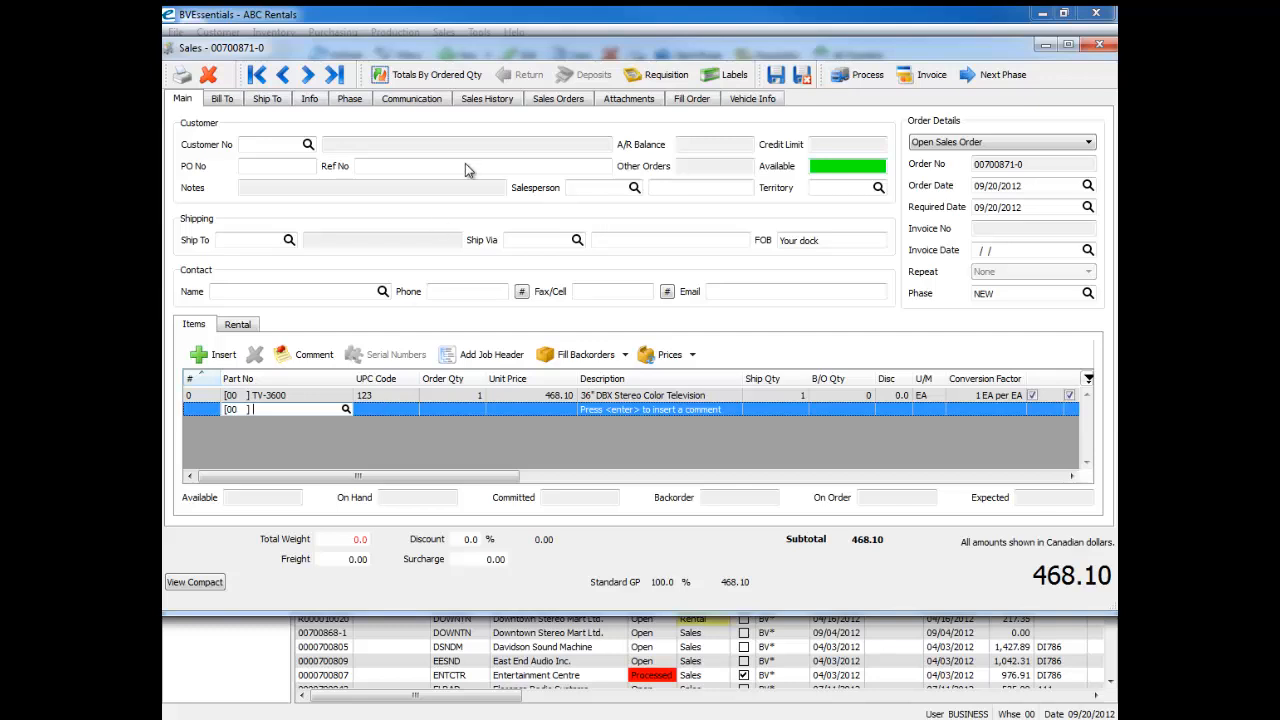
# Step: Open the inventory record of TV-3600 from the part lookup, check its UPC numbers, and close the record and the inventory list
pyautogui.moveTo(498, 319); pyautogui.dragTo(808, 174)
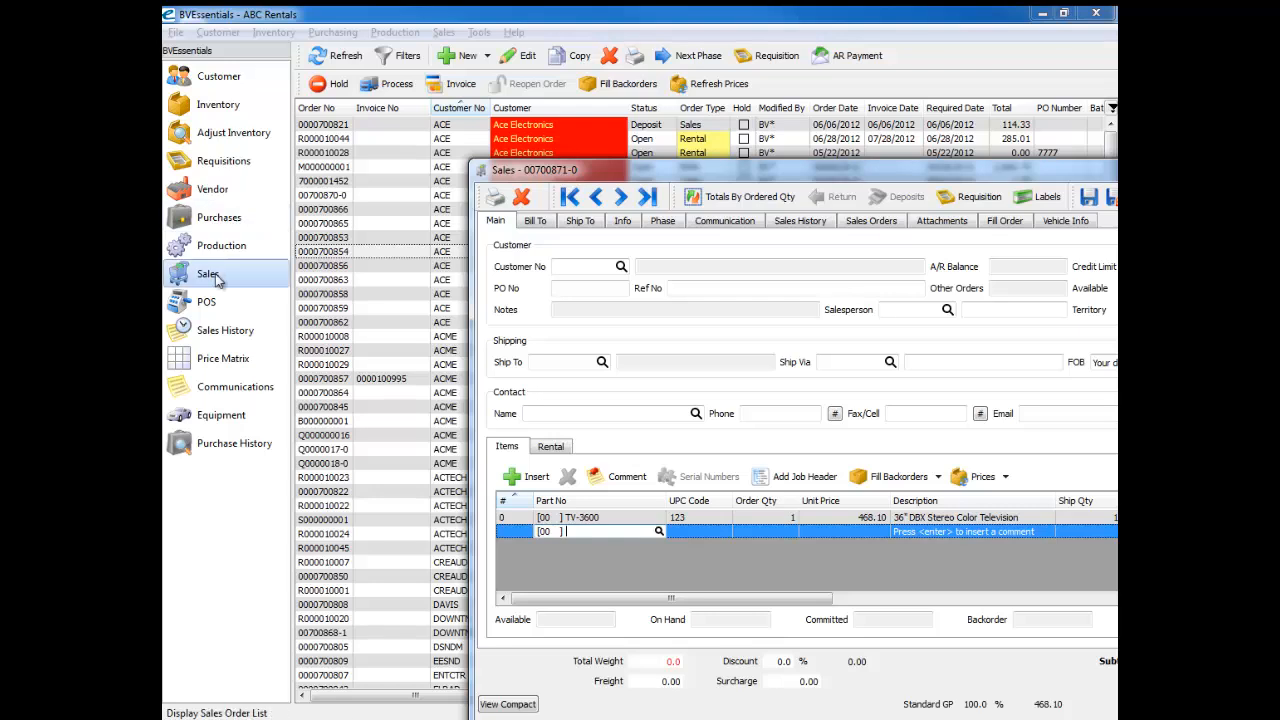
pyautogui.click(659, 531)
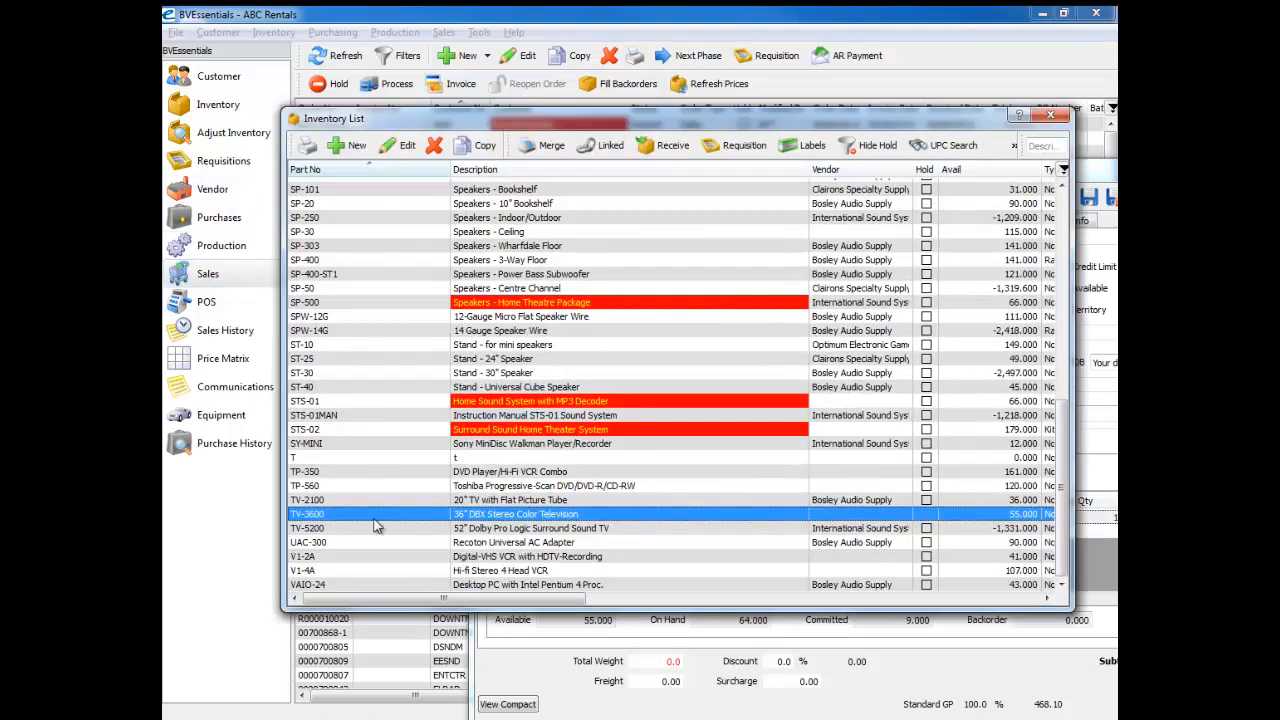
pyautogui.click(405, 146)
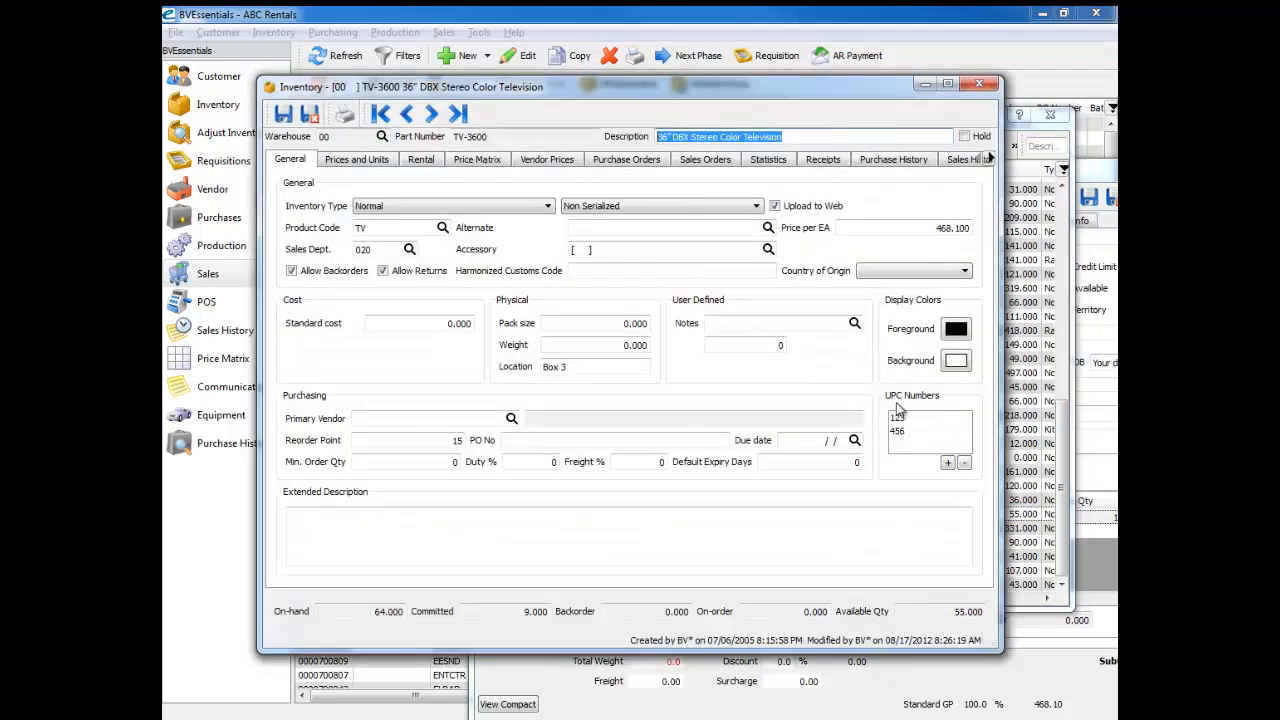
pyautogui.click(915, 431)
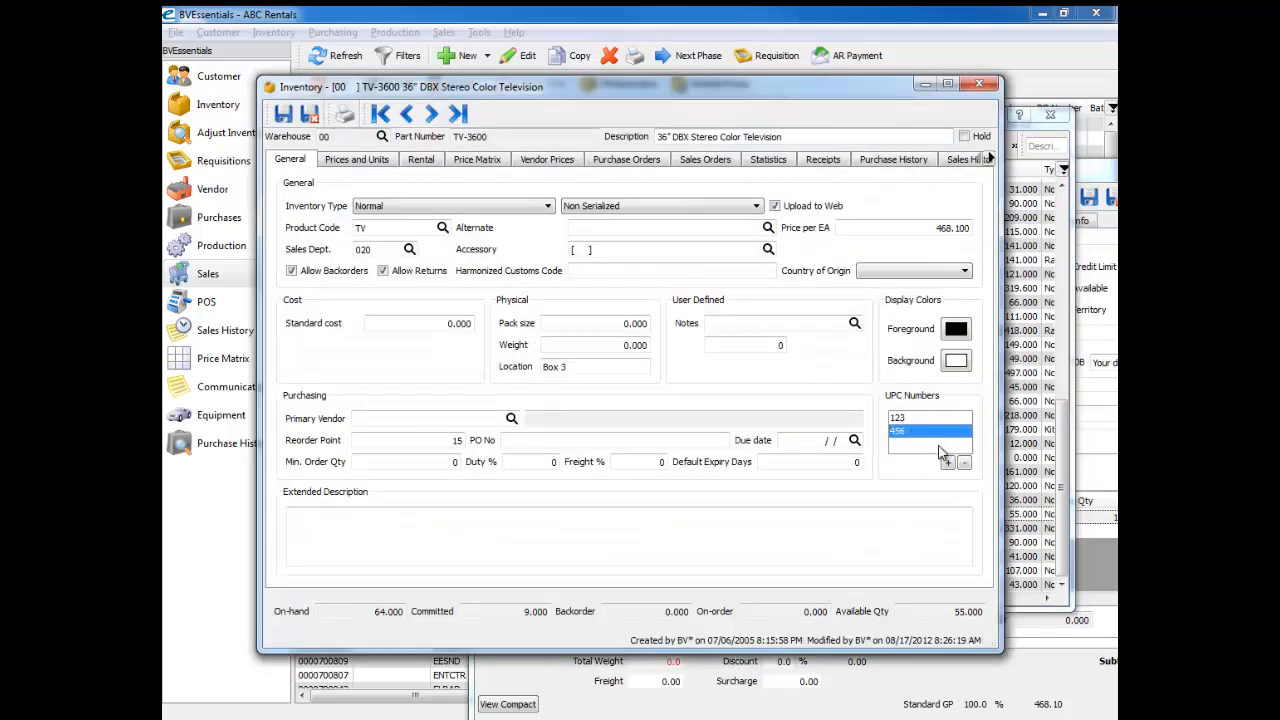
pyautogui.click(980, 87)
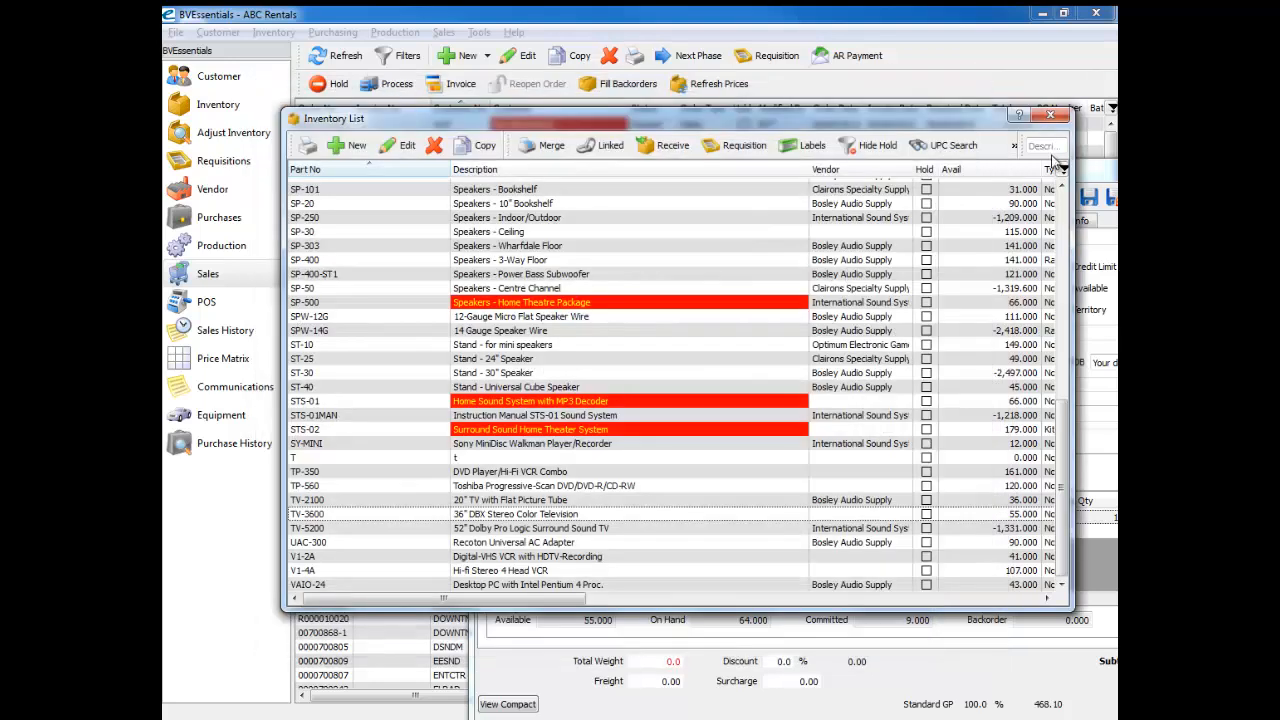
pyautogui.click(1050, 114)
# Step: Add a second item by entering UPC 456 as the part number and compare the UPC codes of both order lines
pyautogui.click(580, 531)
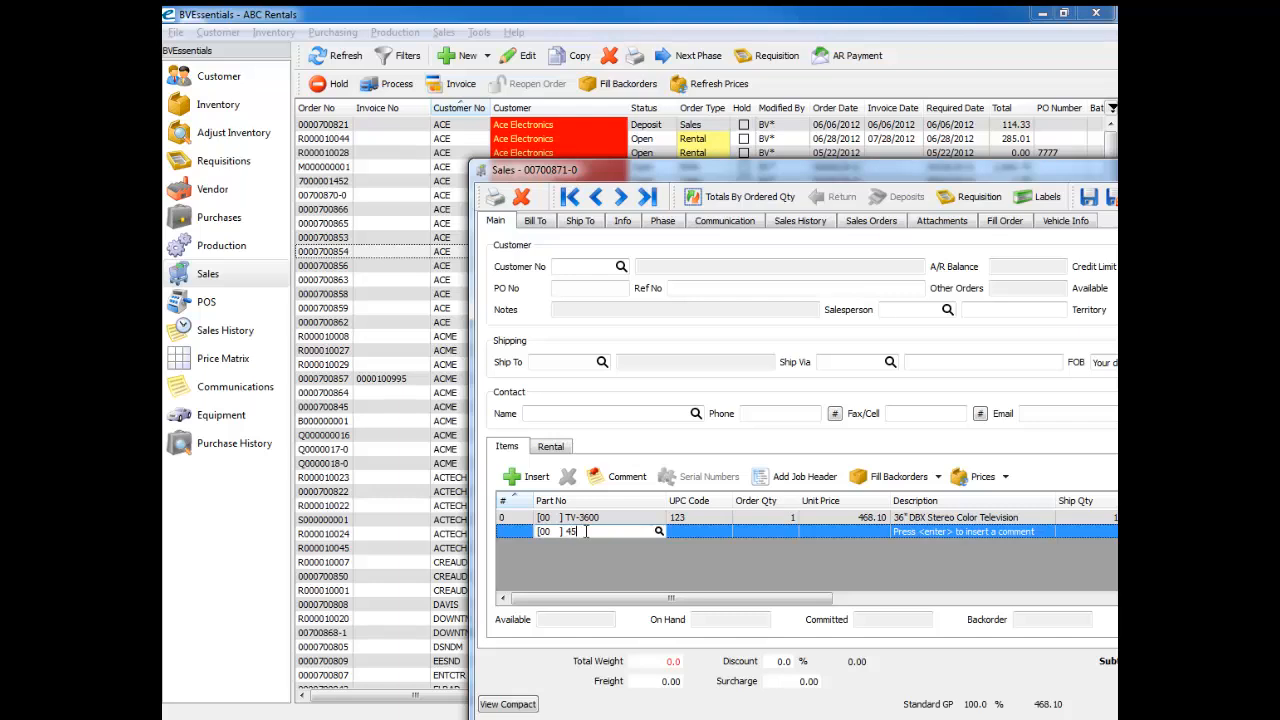
pyautogui.press('Return')
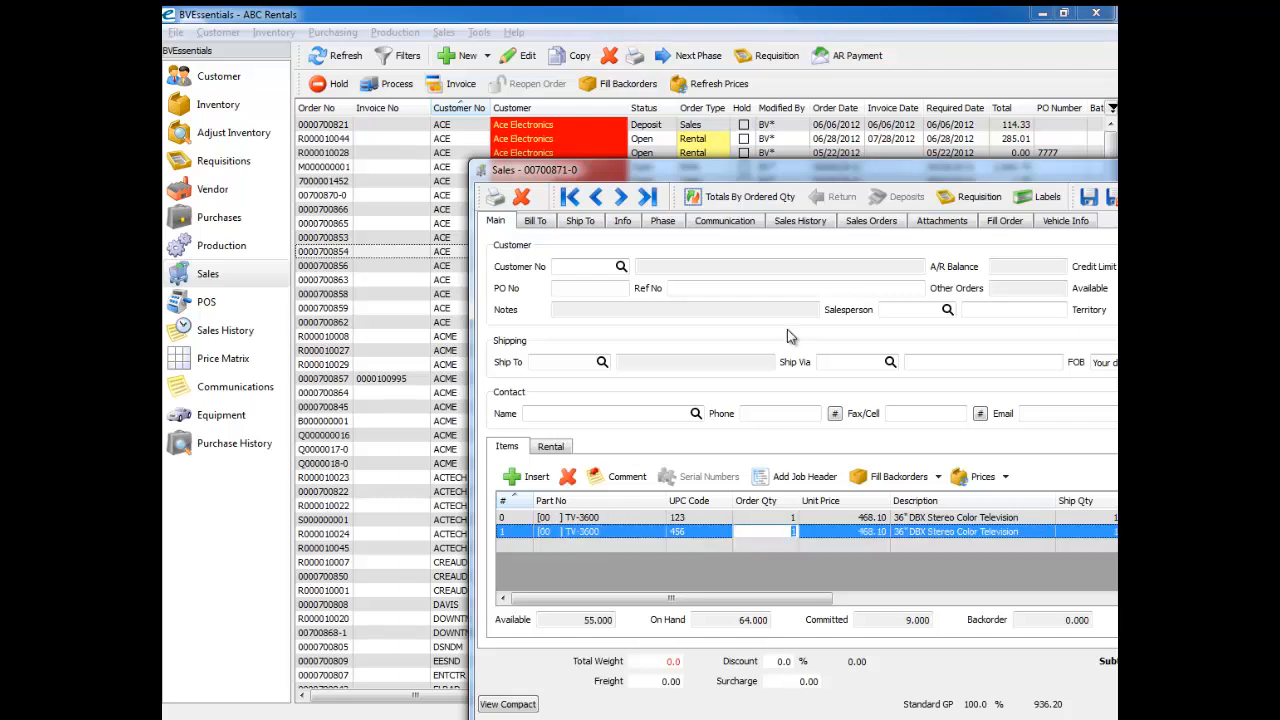
pyautogui.moveTo(811, 175); pyautogui.dragTo(533, 62)
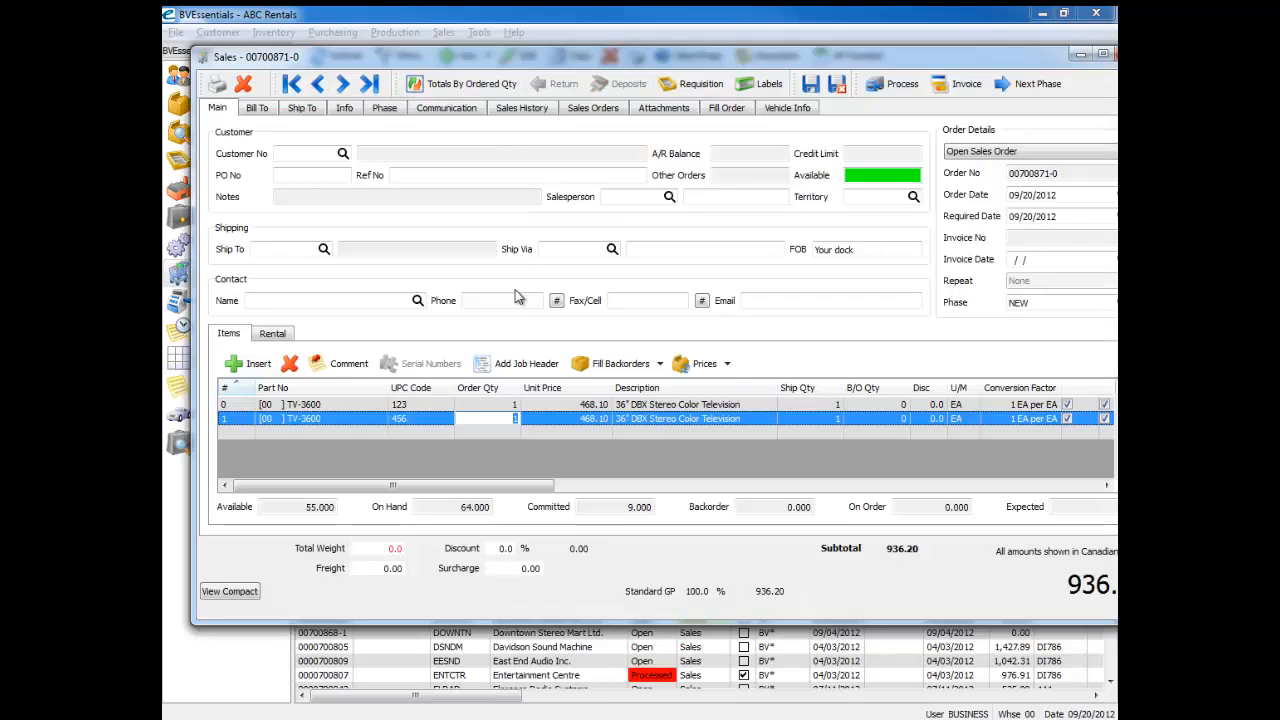
pyautogui.click(380, 433)
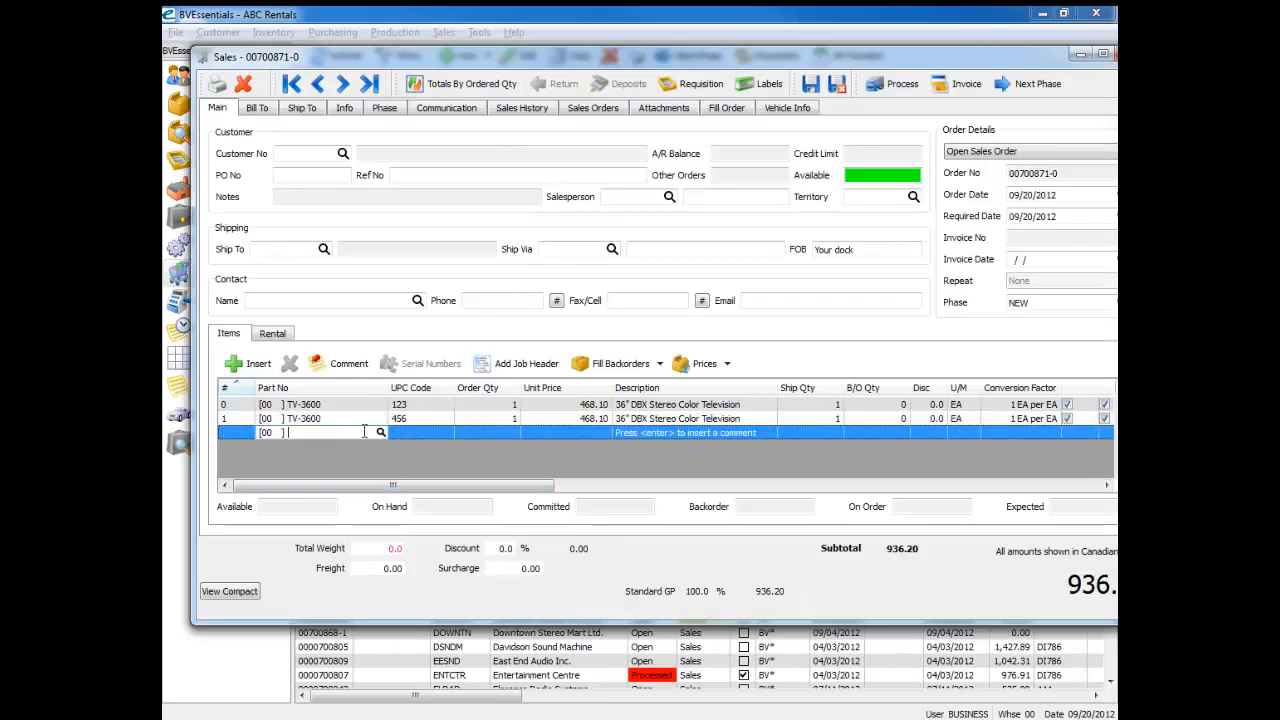
pyautogui.click(420, 418)
pyautogui.click(422, 430)
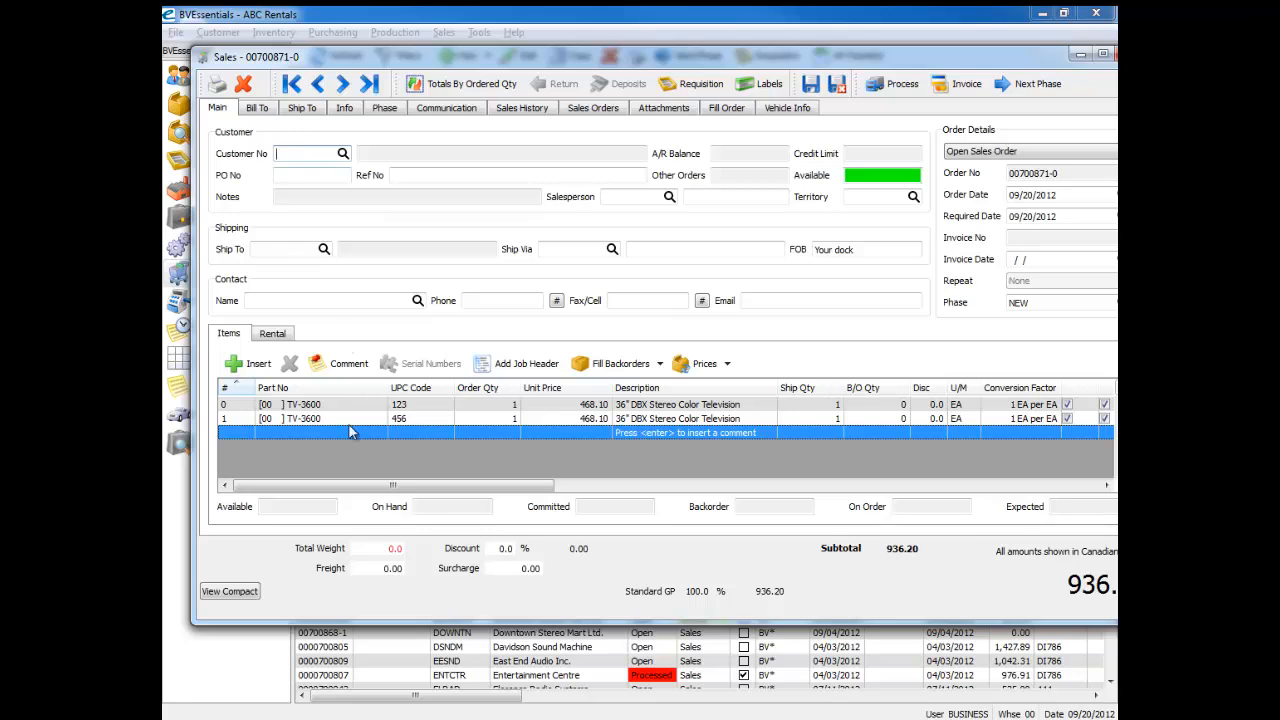
pyautogui.click(421, 419)
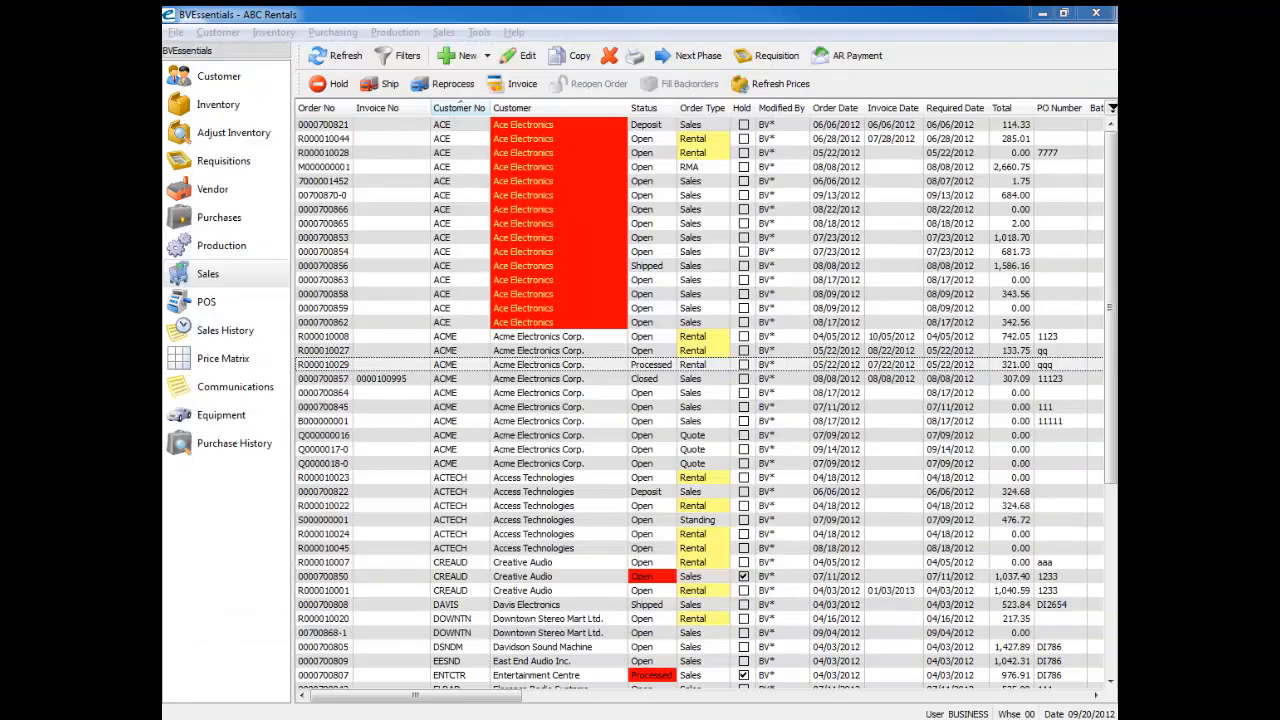
# Step: Open the user settings of the BUSINESS user from the list of users
pyautogui.click(370, 366)
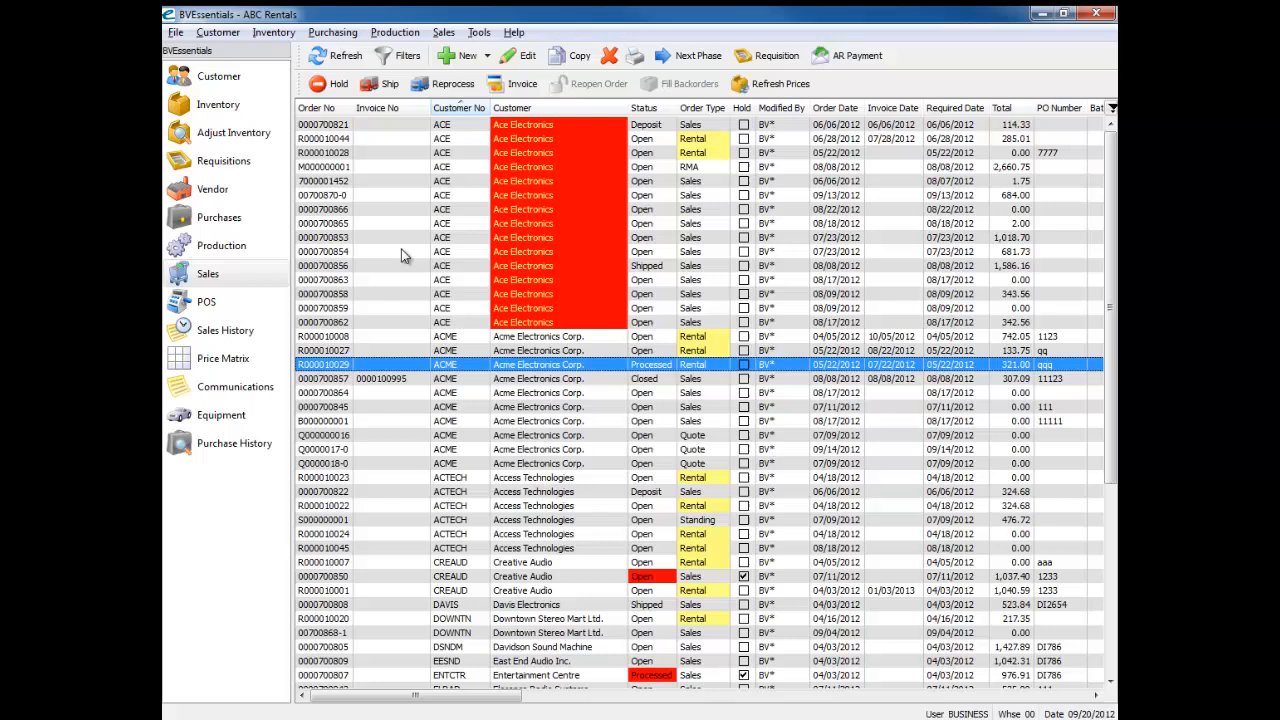
pyautogui.click(479, 32)
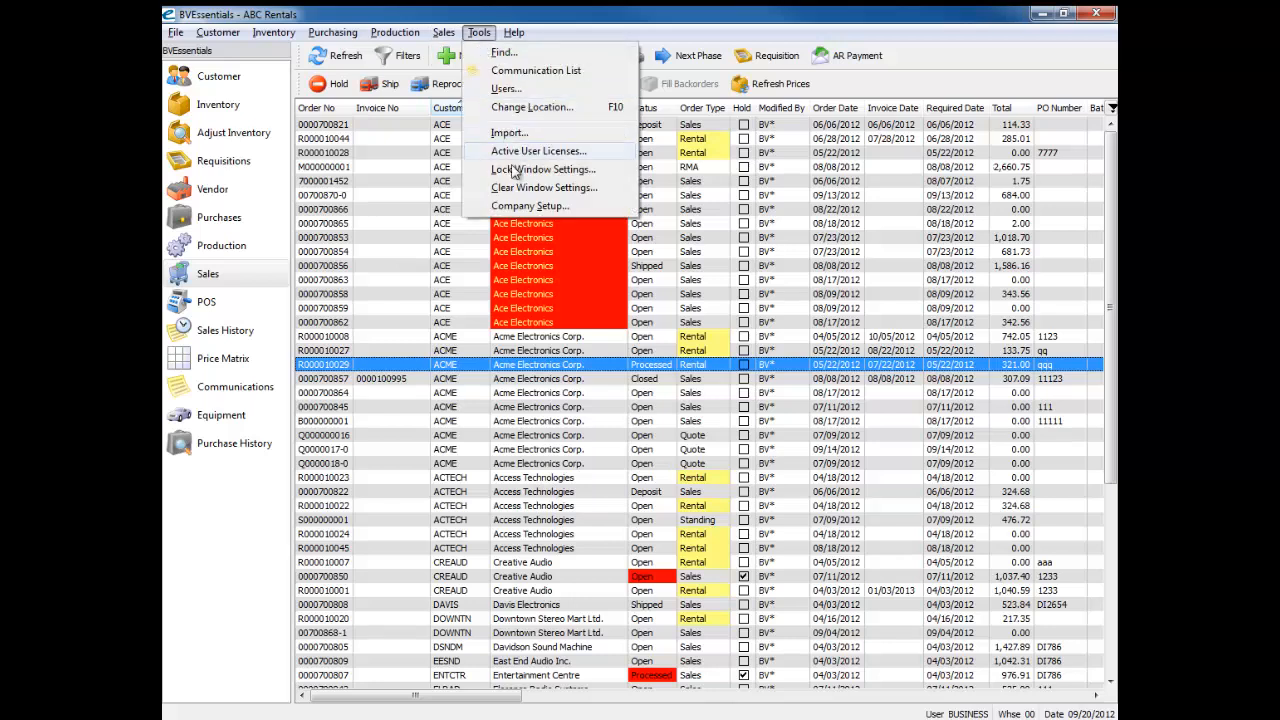
pyautogui.click(508, 89)
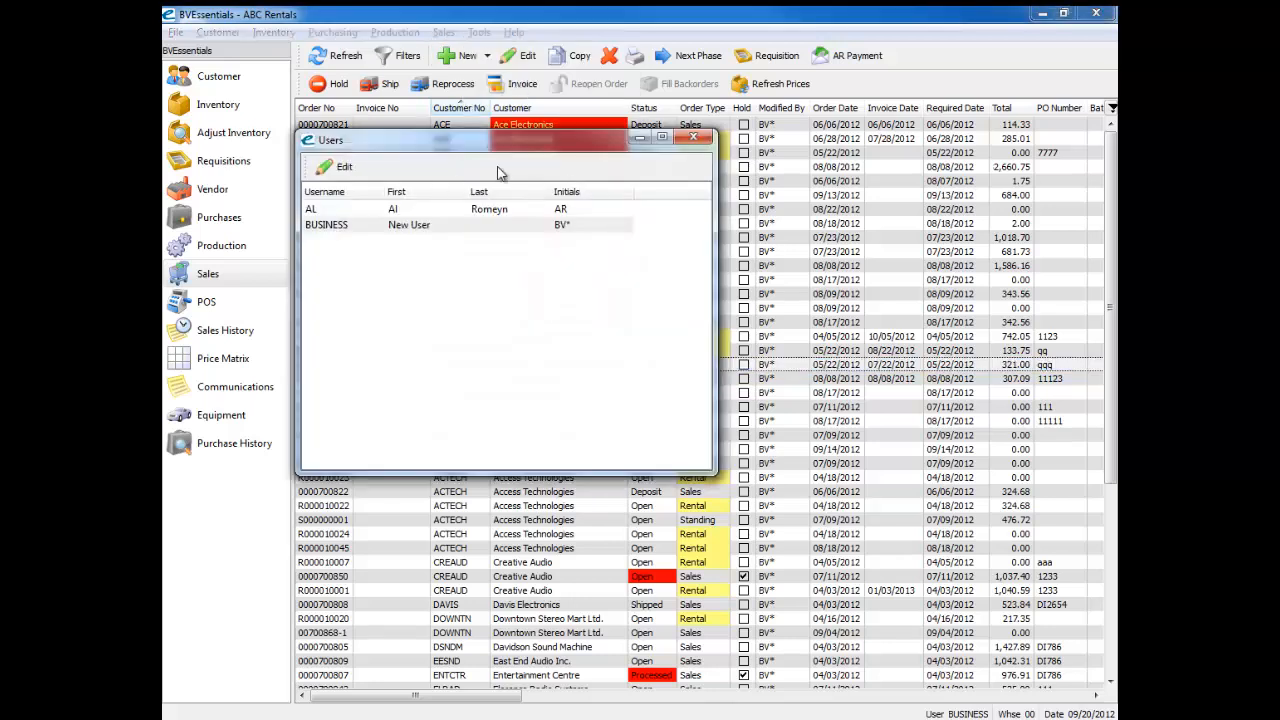
pyautogui.doubleClick(361, 225)
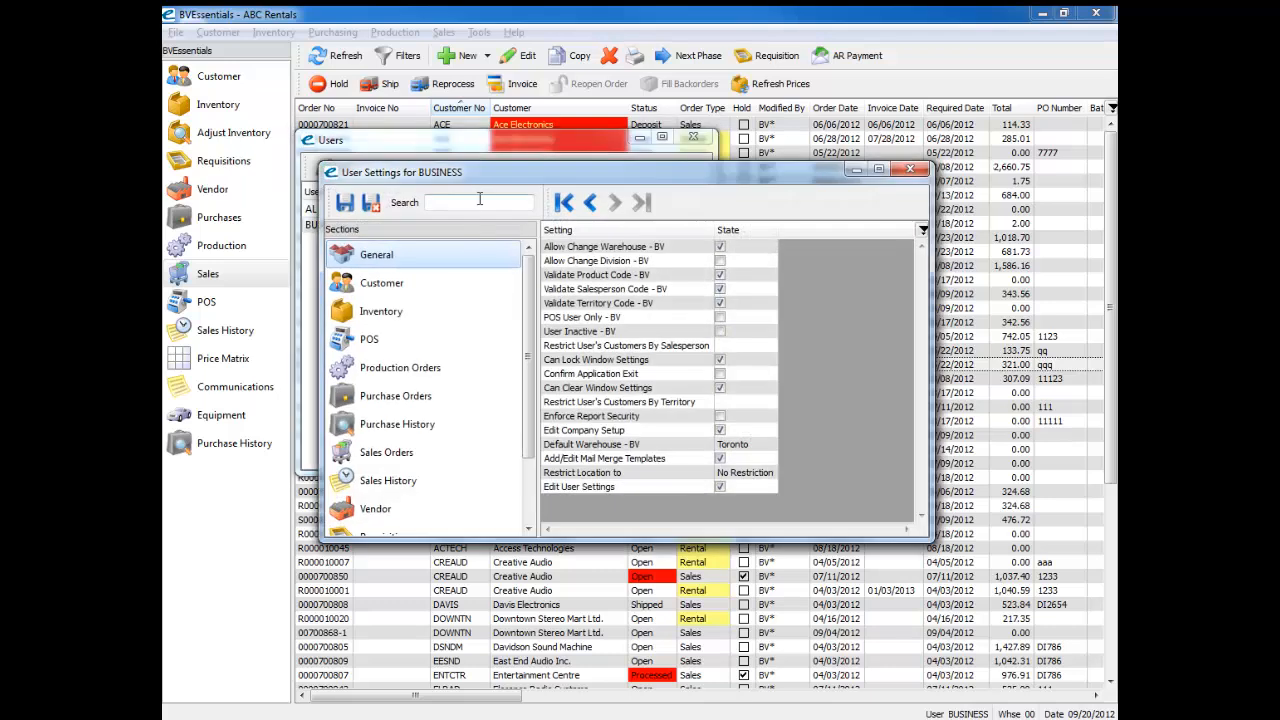
# Step: Search the user settings for "phase", review the Production Orders and Sales Orders phase options, and save and close the settings
pyautogui.write('phase')
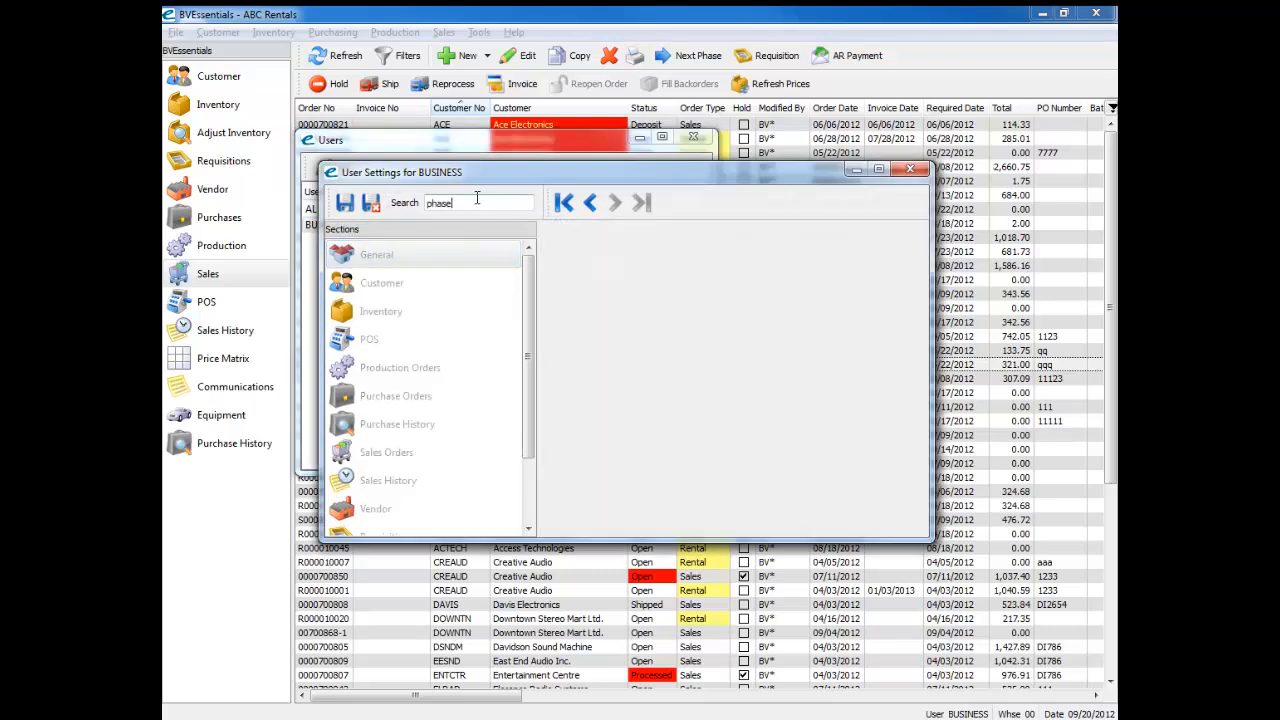
pyautogui.click(390, 370)
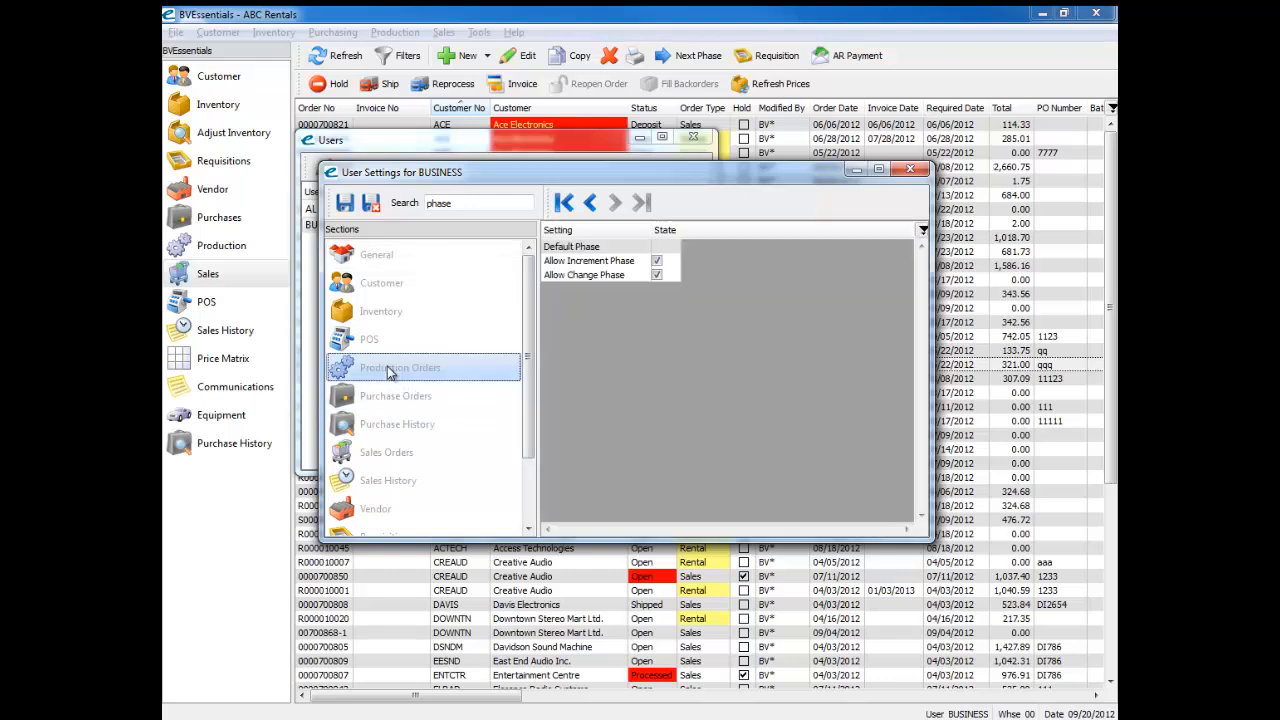
pyautogui.click(370, 455)
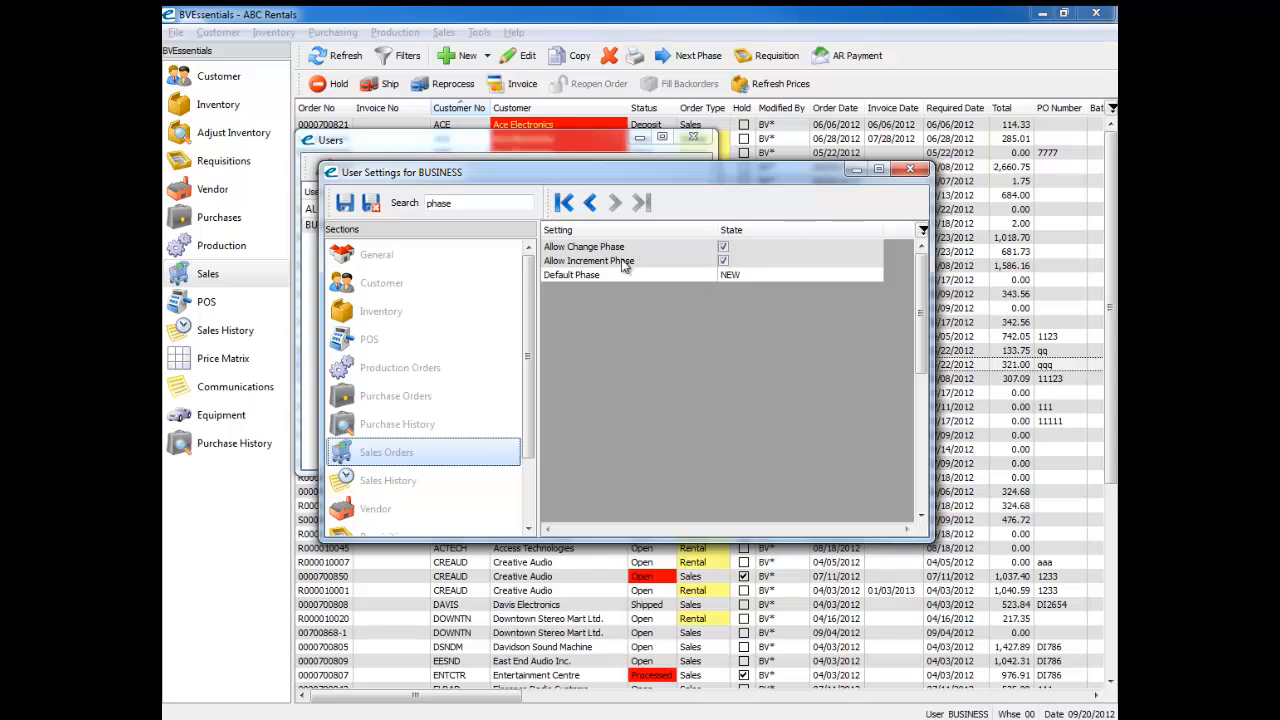
pyautogui.click(376, 205)
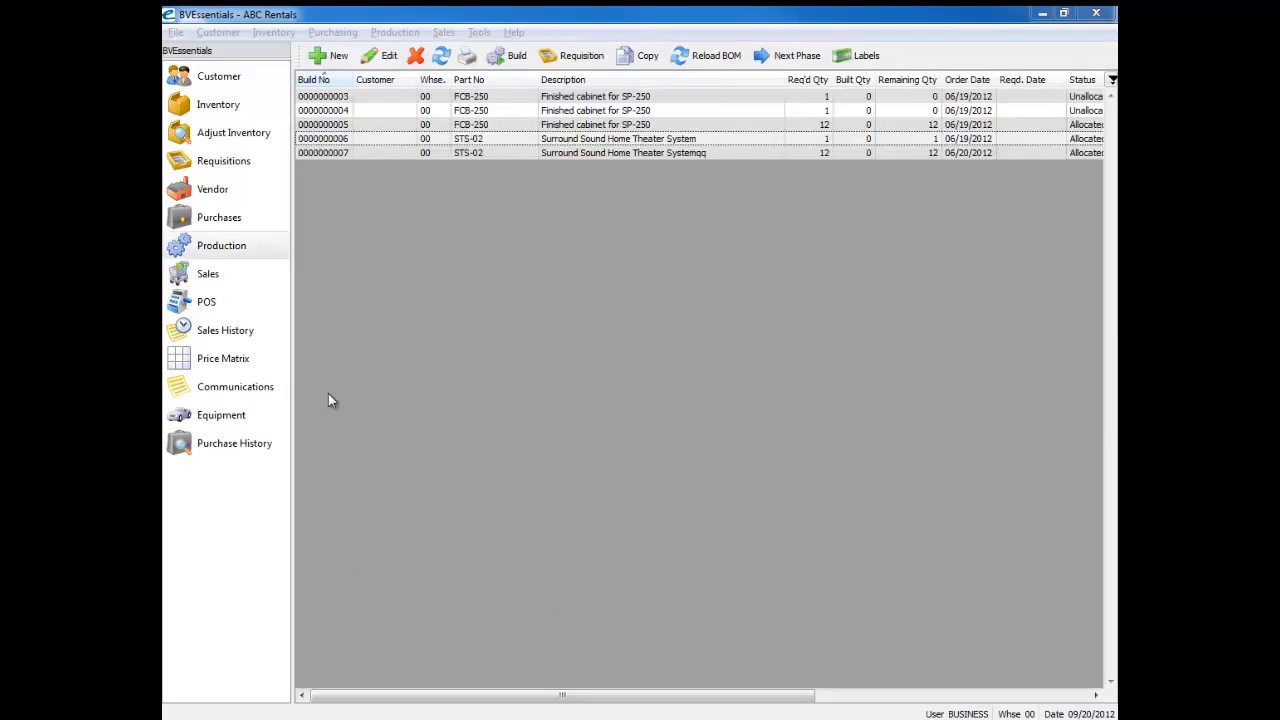
# Step: Open the STS-02 production order with required quantity 1 and maximize its window
pyautogui.click(427, 143)
pyautogui.moveTo(700, 74); pyautogui.dragTo(220, 74)
pyautogui.moveTo(990, 78); pyautogui.dragTo(704, 44)
pyautogui.doubleClick(706, 43)
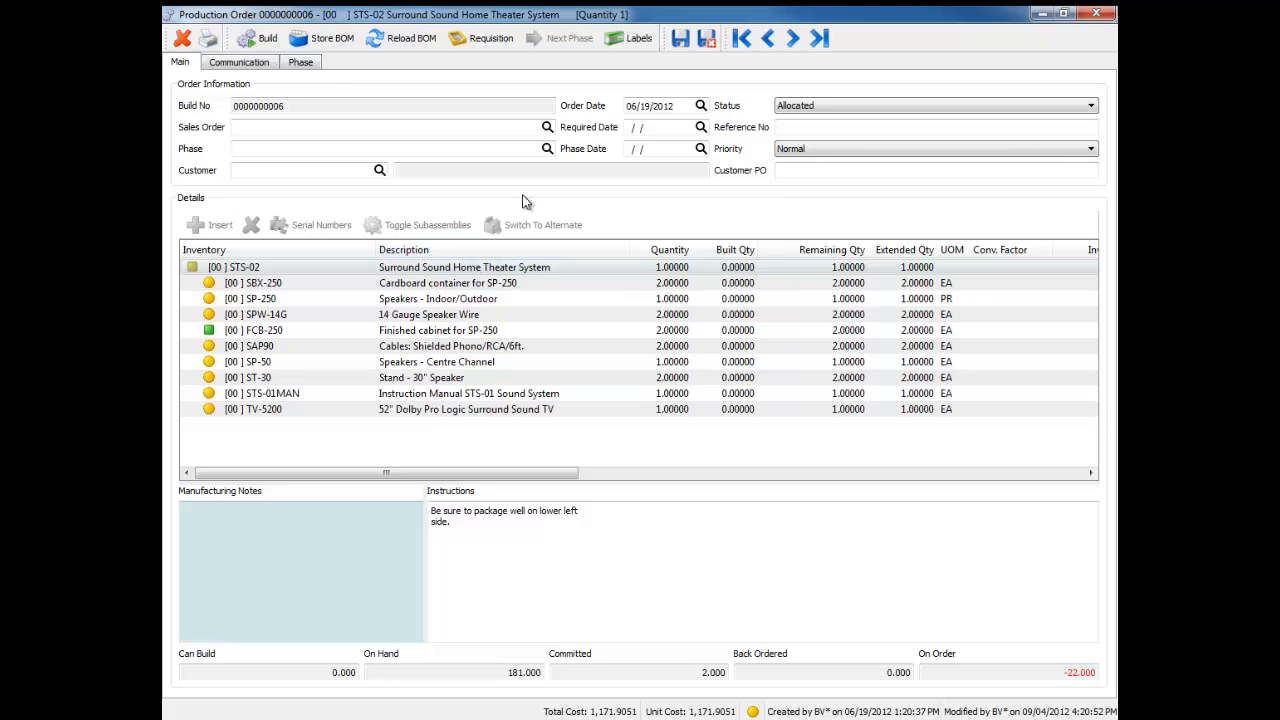
# Step: Sort the production order's components by description, inventory, quantity and built quantity in turn, and reopen the order from the list
pyautogui.click(503, 252)
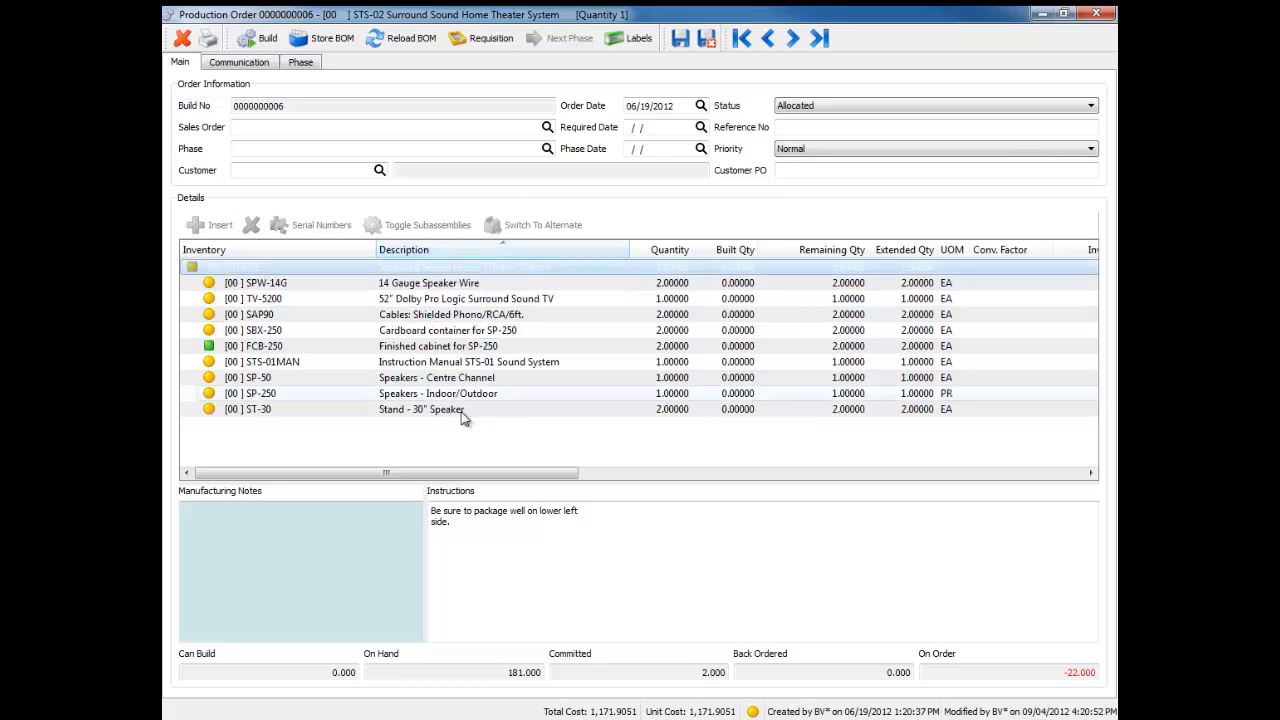
pyautogui.click(266, 252)
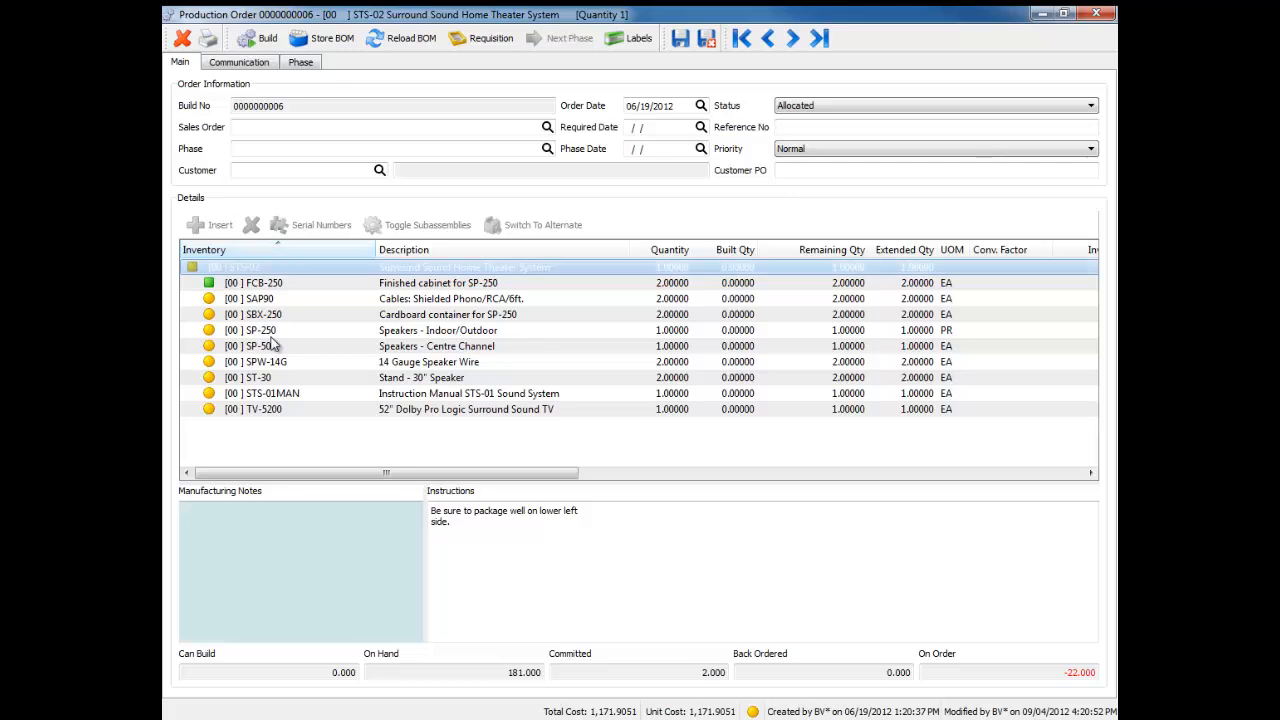
pyautogui.click(670, 251)
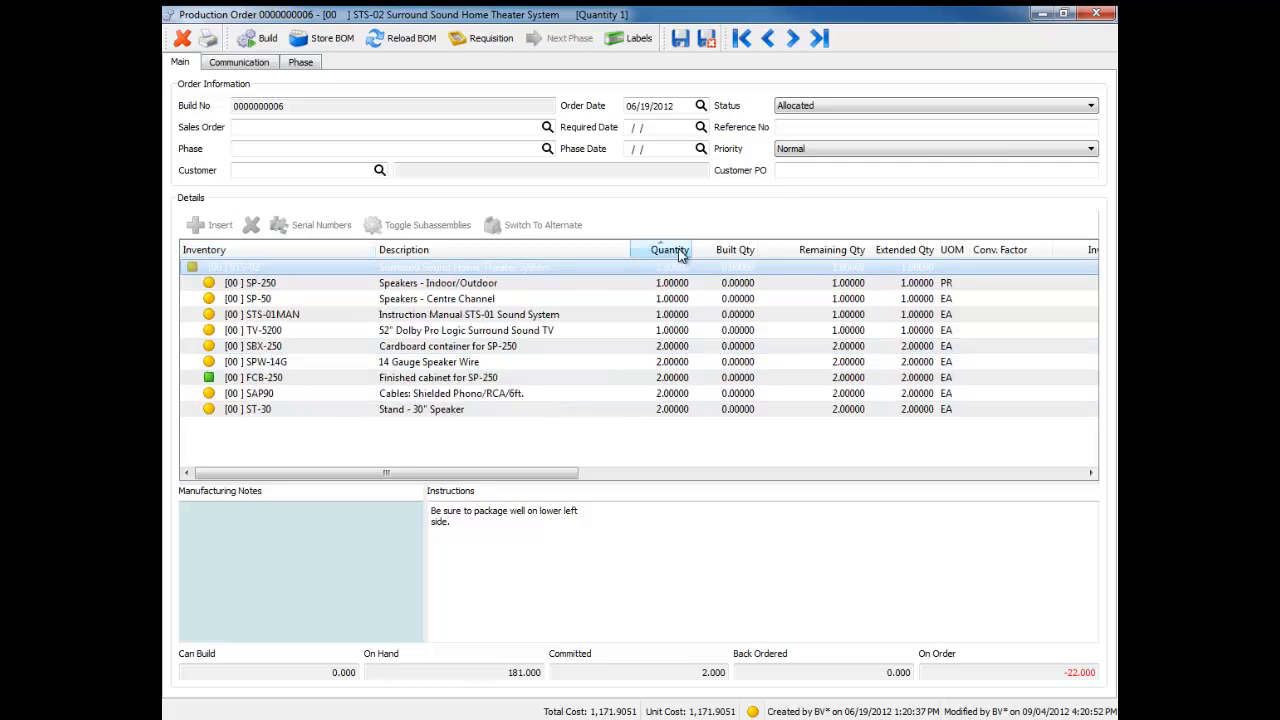
pyautogui.click(737, 252)
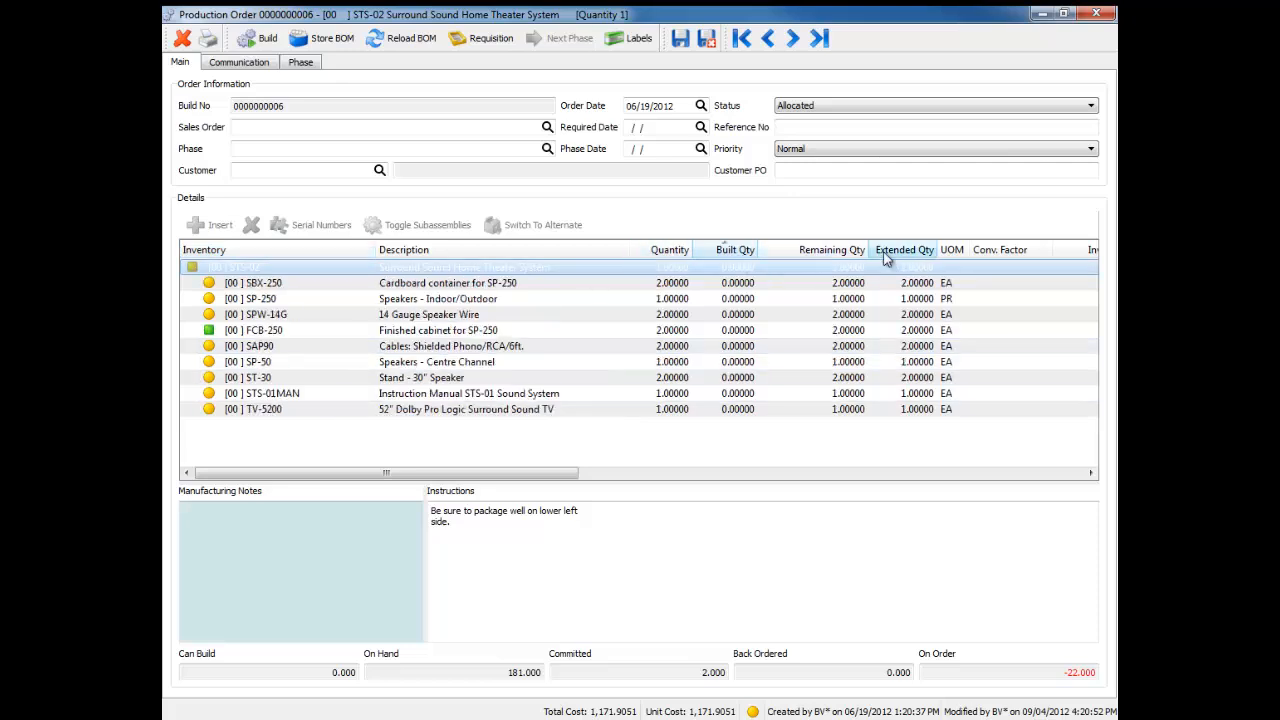
pyautogui.click(300, 297)
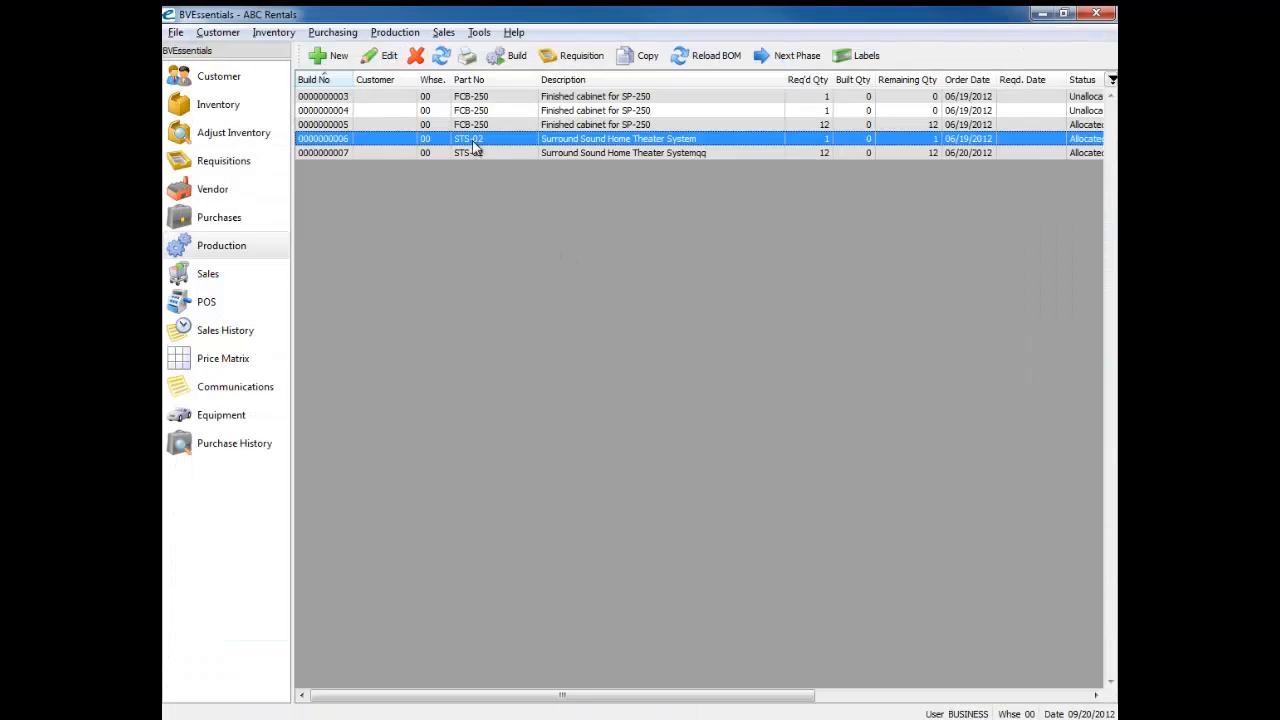
pyautogui.doubleClick(473, 142)
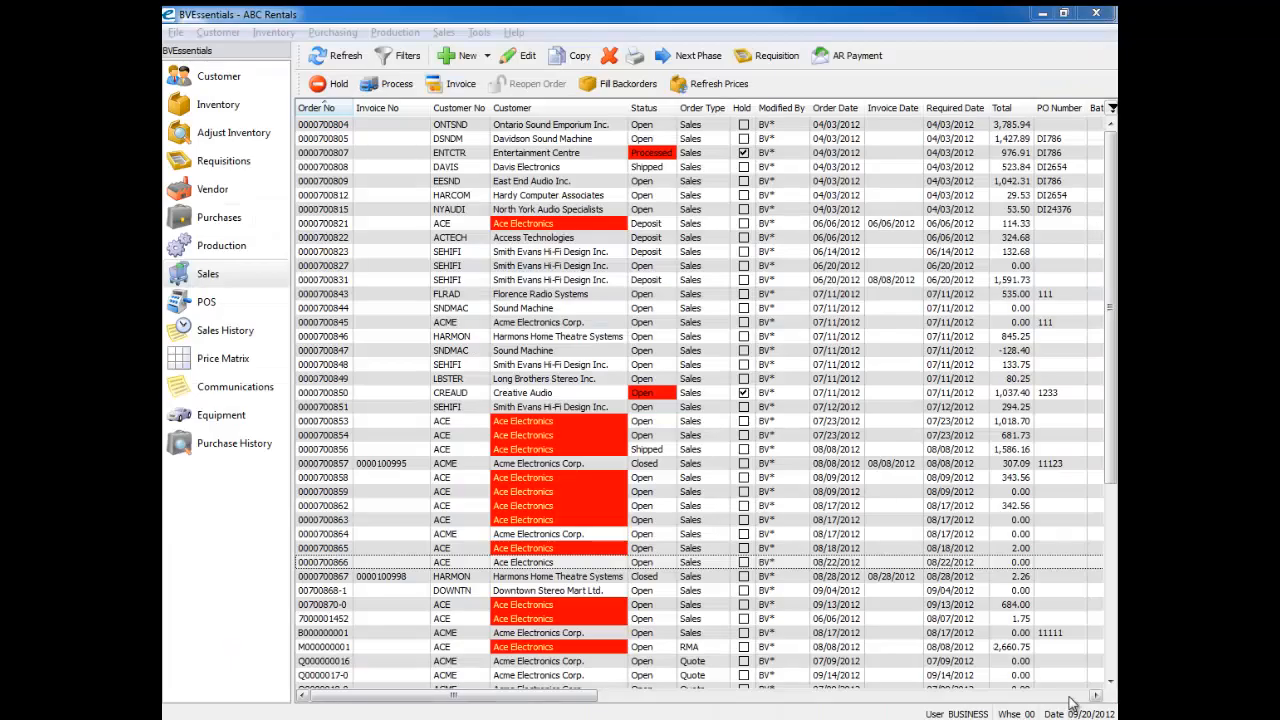
# Step: Sort the sales order list by its Created and Last Modified columns and adjust the widths of these columns
pyautogui.click(1071, 697)
pyautogui.click(1071, 697)
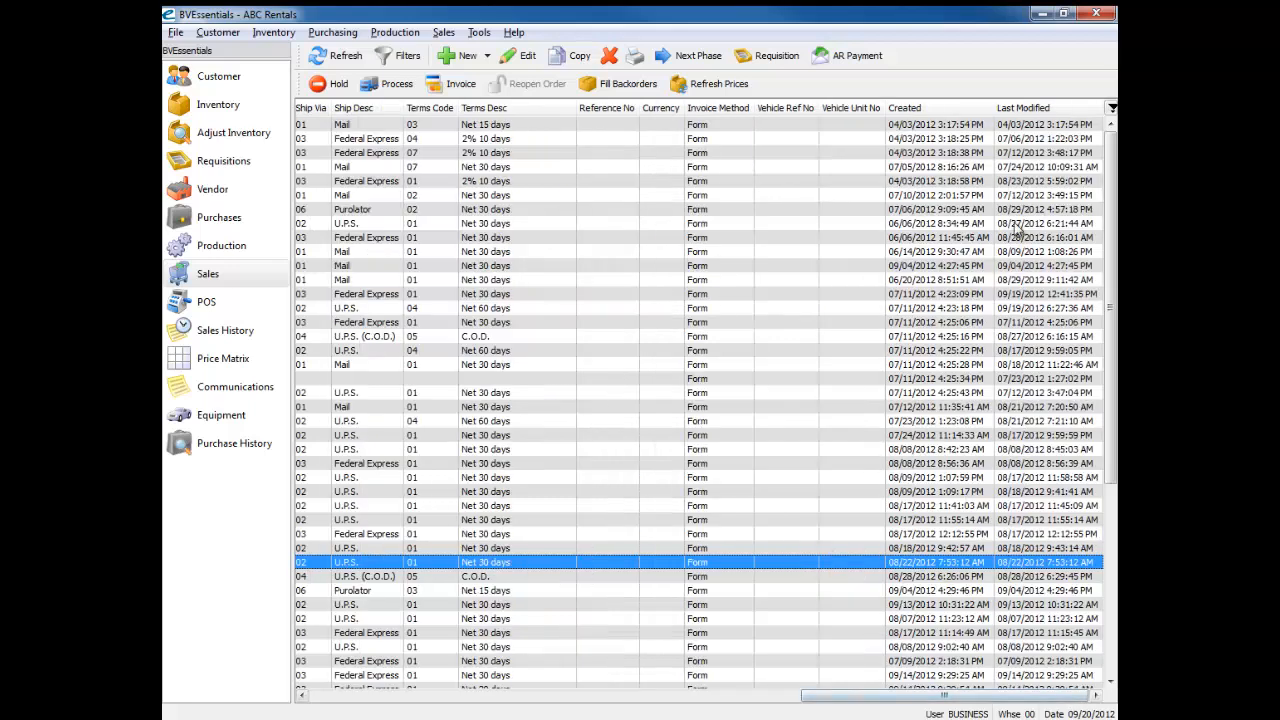
pyautogui.click(933, 110)
pyautogui.click(1036, 112)
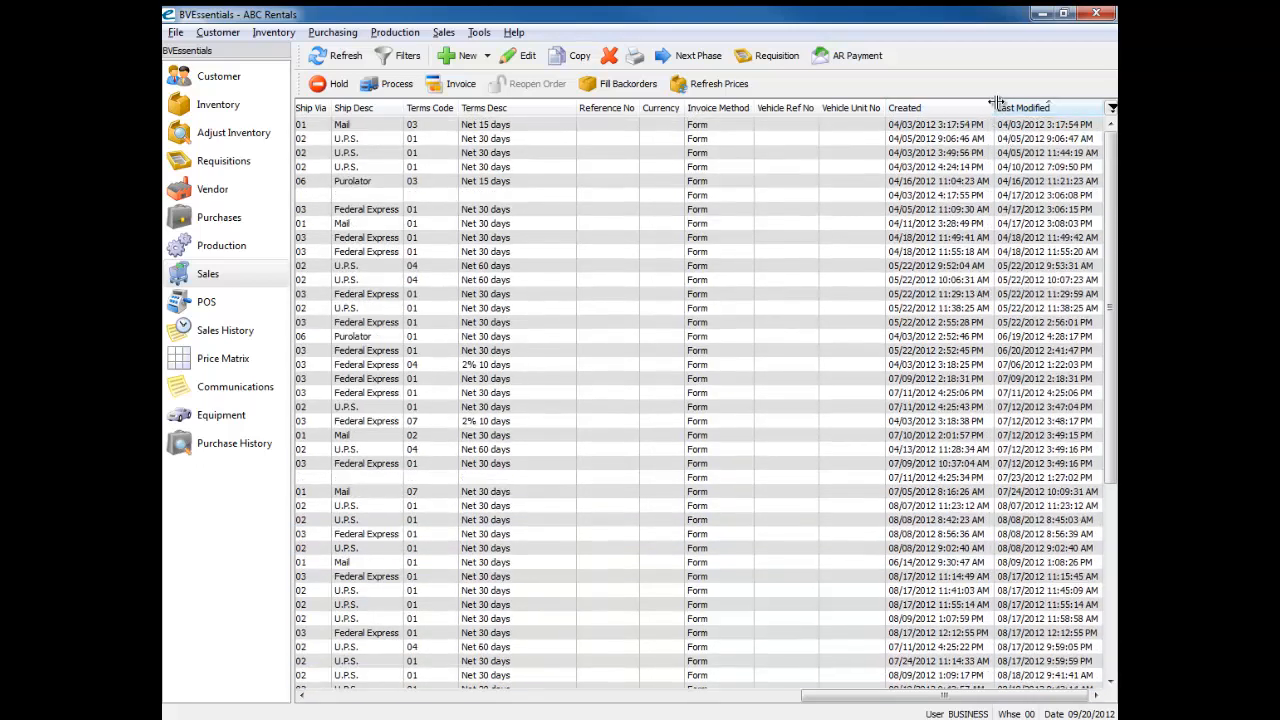
pyautogui.moveTo(886, 104)
pyautogui.mouseDown()
pyautogui.moveTo(859, 104)
pyautogui.moveTo(893, 105)
pyautogui.mouseUp()
pyautogui.moveTo(1000, 107); pyautogui.dragTo(1038, 104)
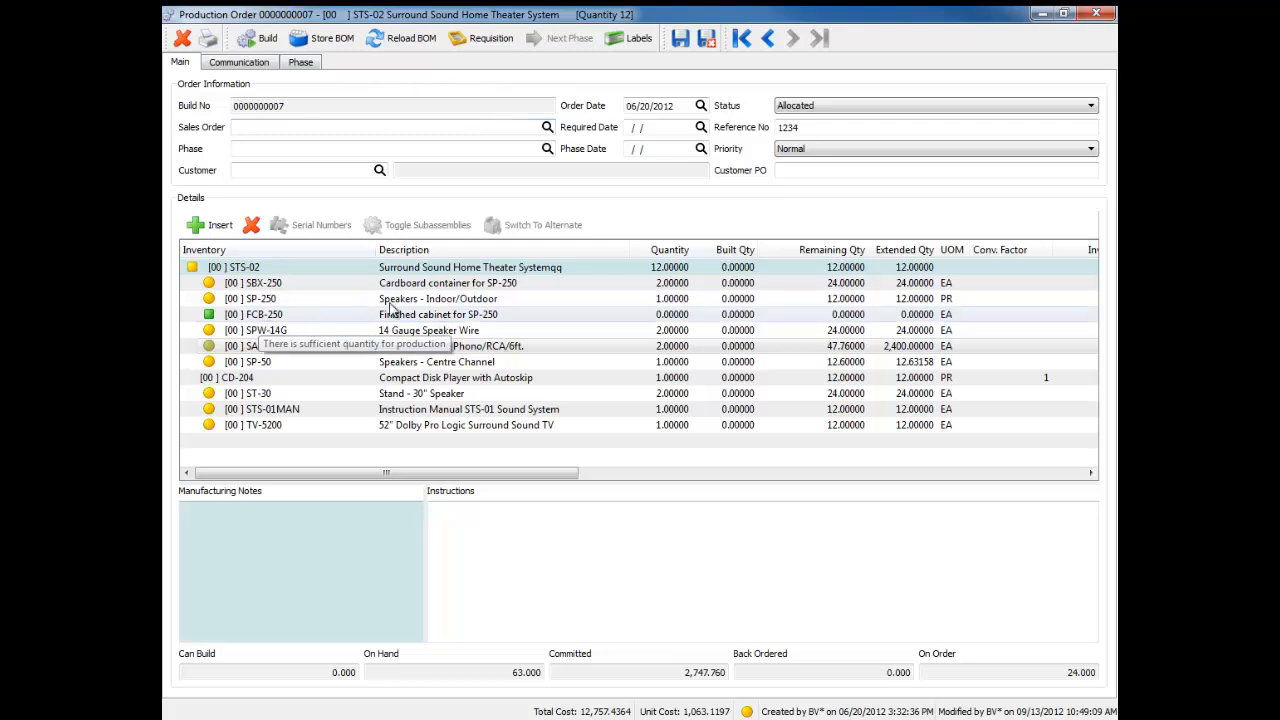
# Step: Toggle the subassemblies of the FCB-250 component on and off in the STS-02 production order with quantity 12
pyautogui.click(272, 298)
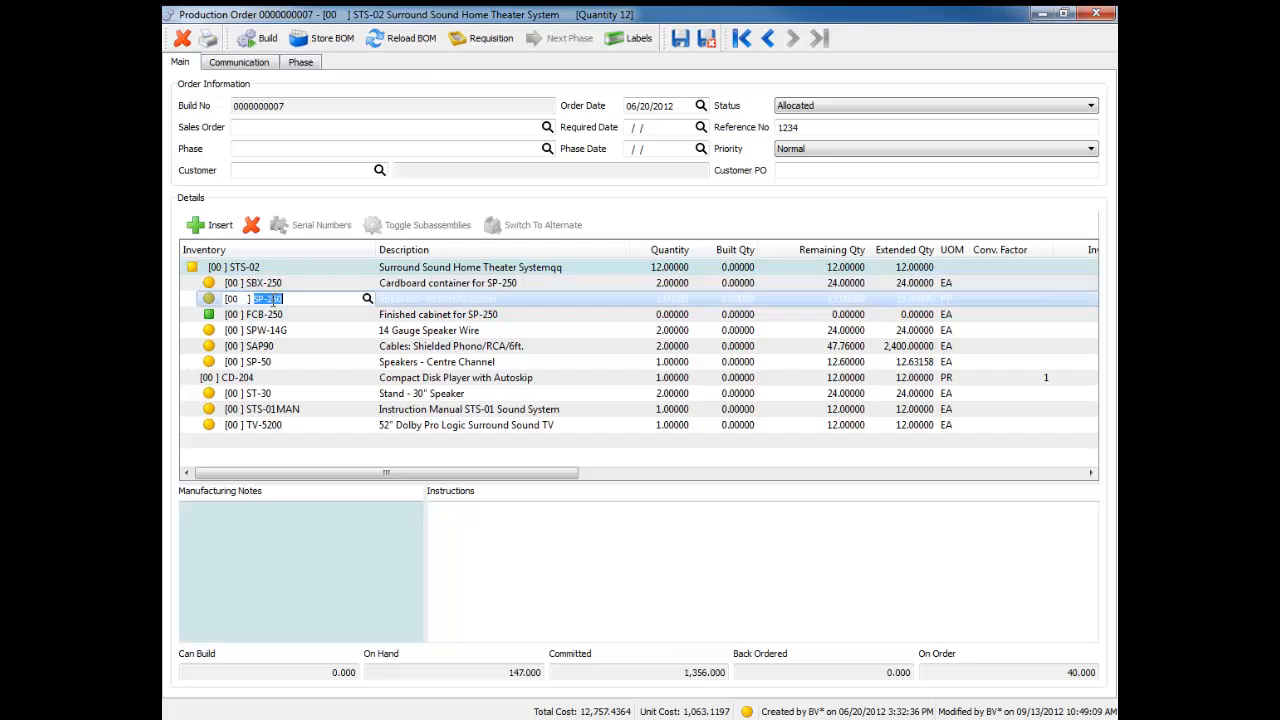
pyautogui.click(270, 314)
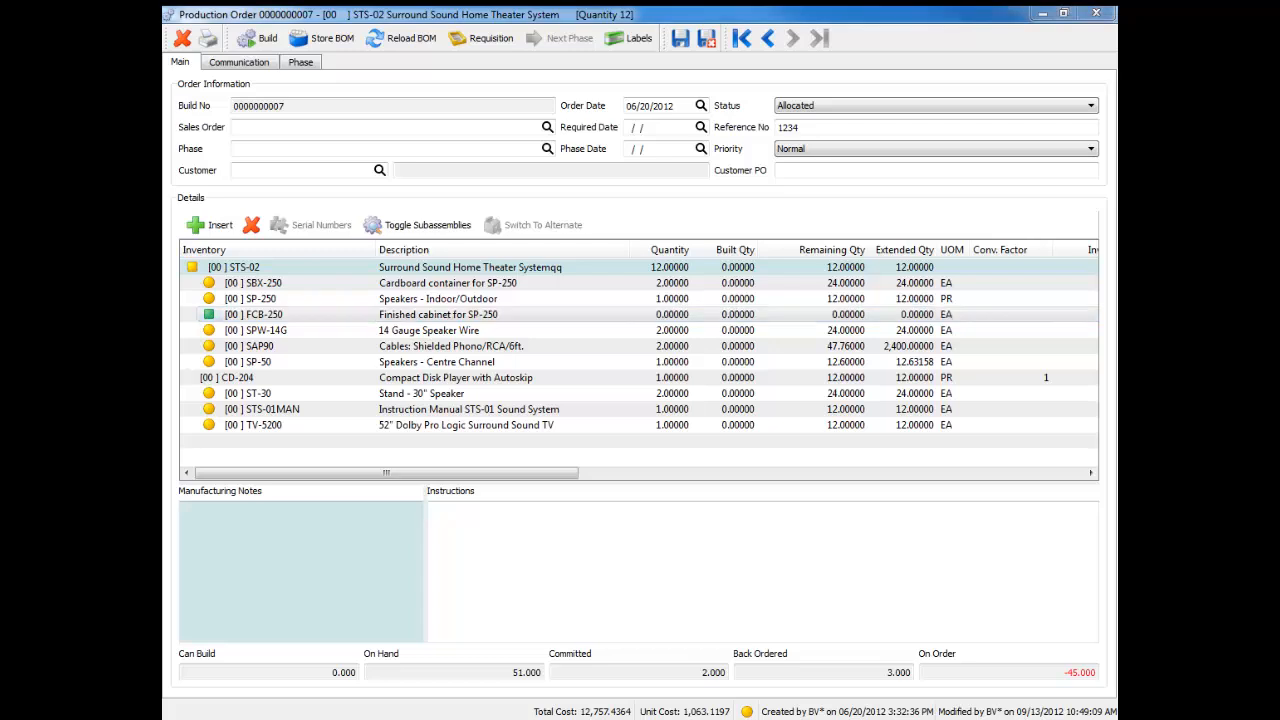
pyautogui.click(390, 226)
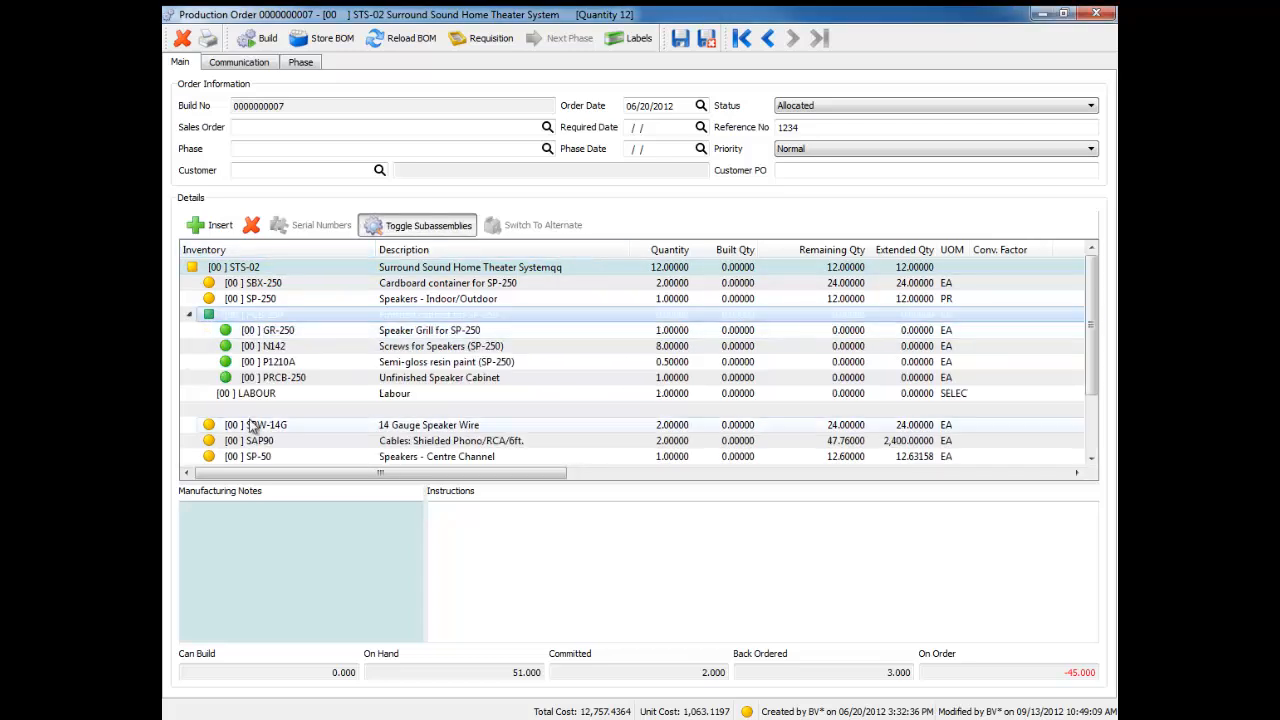
pyautogui.click(405, 232)
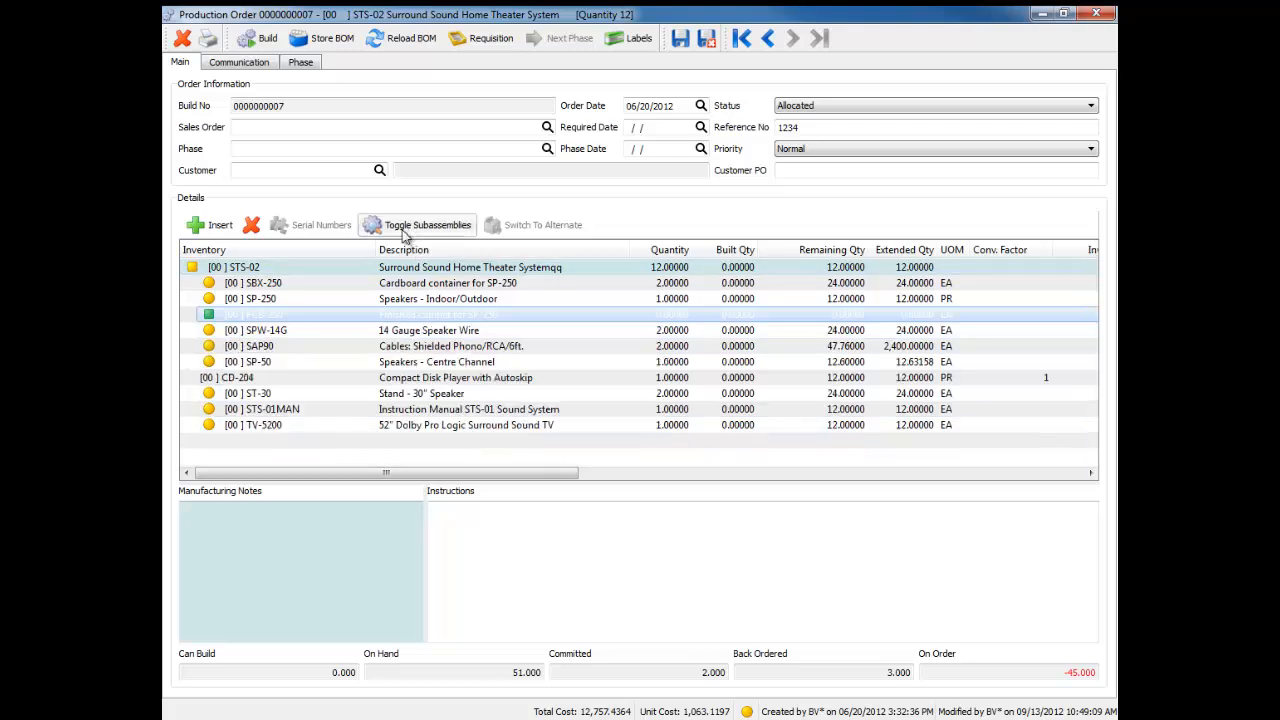
pyautogui.click(405, 232)
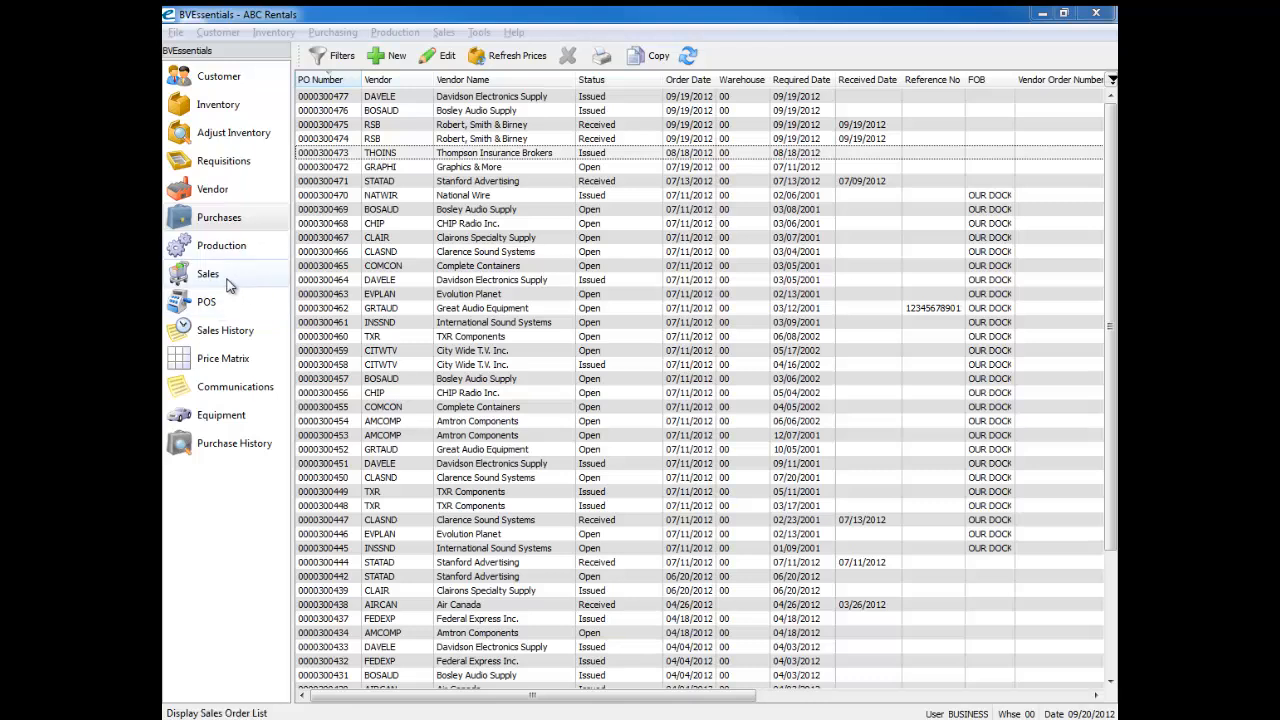
# Step: Open the Thompson Insurance Brokers purchase order in a maximized window and check the DESK item's Ship To and Source No values
pyautogui.doubleClick(347, 156)
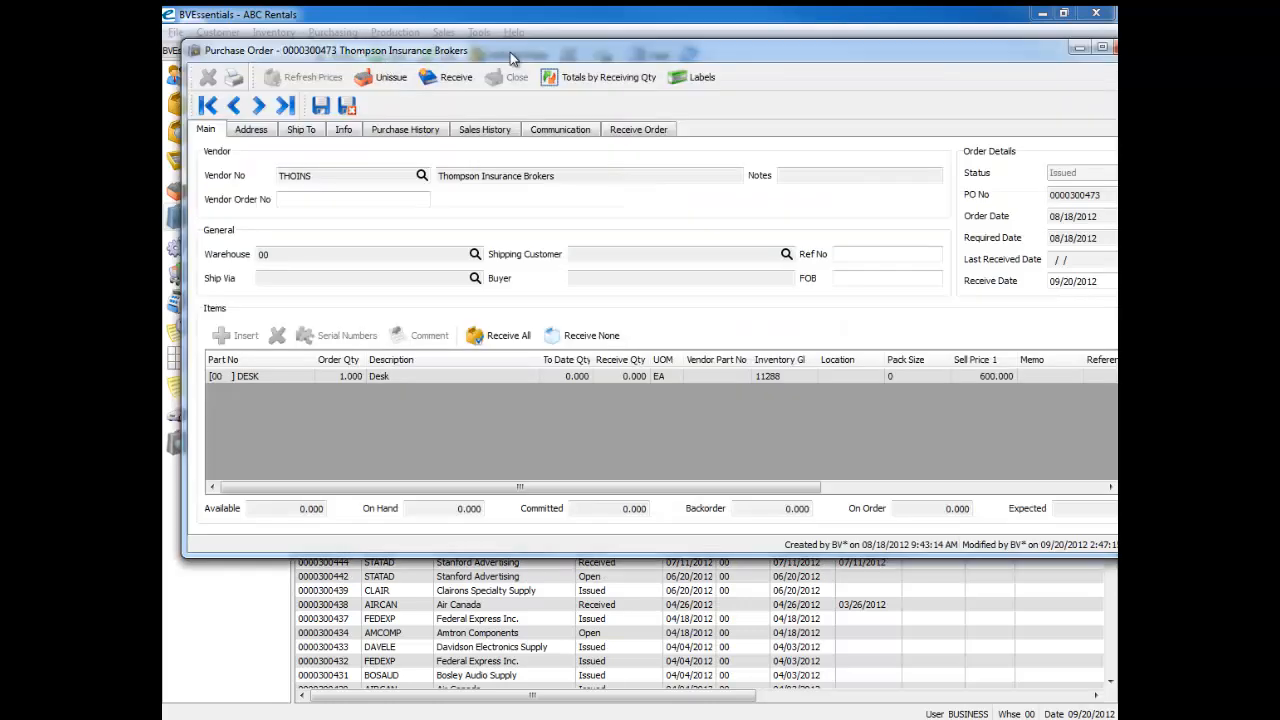
pyautogui.doubleClick(522, 51)
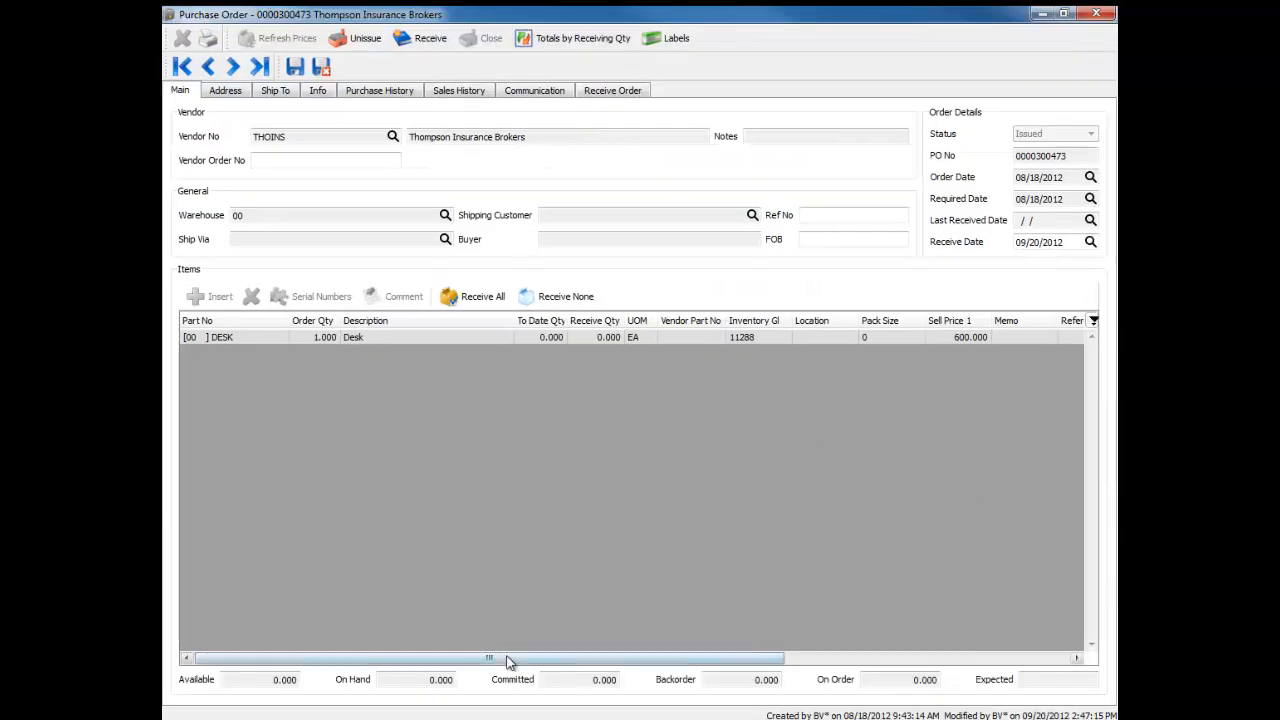
pyautogui.click(517, 338)
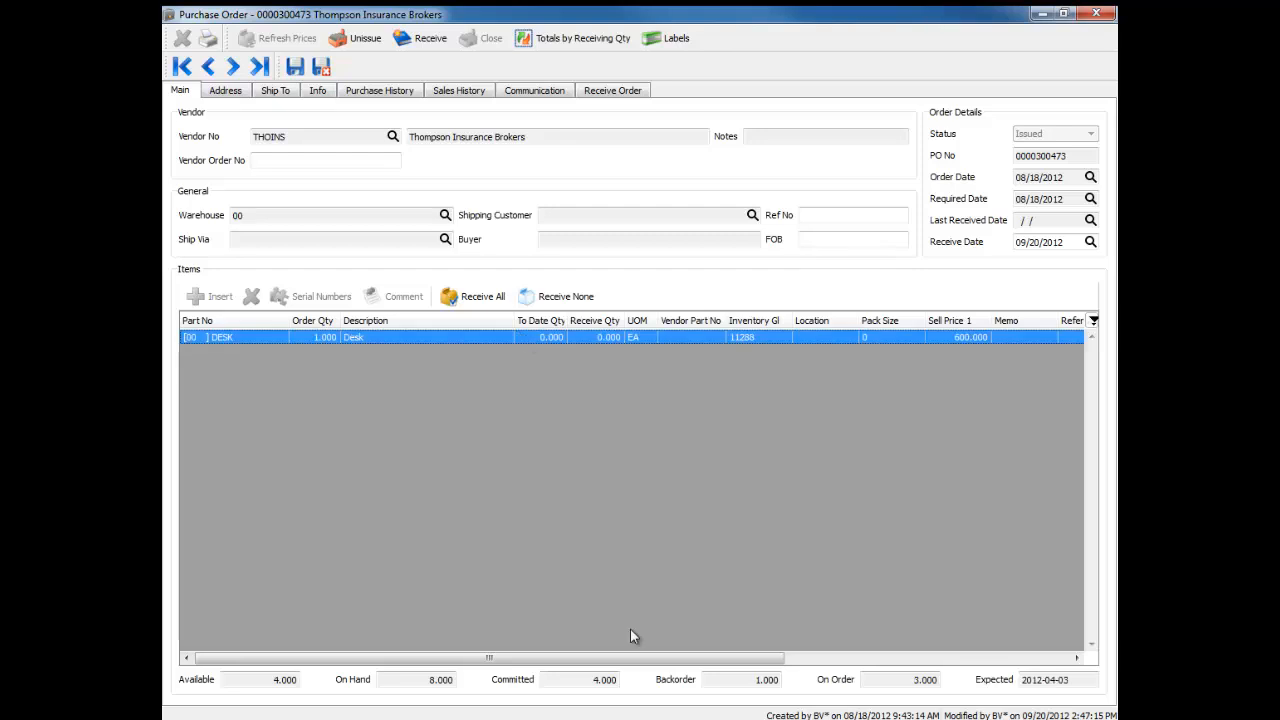
pyautogui.moveTo(686, 658); pyautogui.dragTo(950, 672)
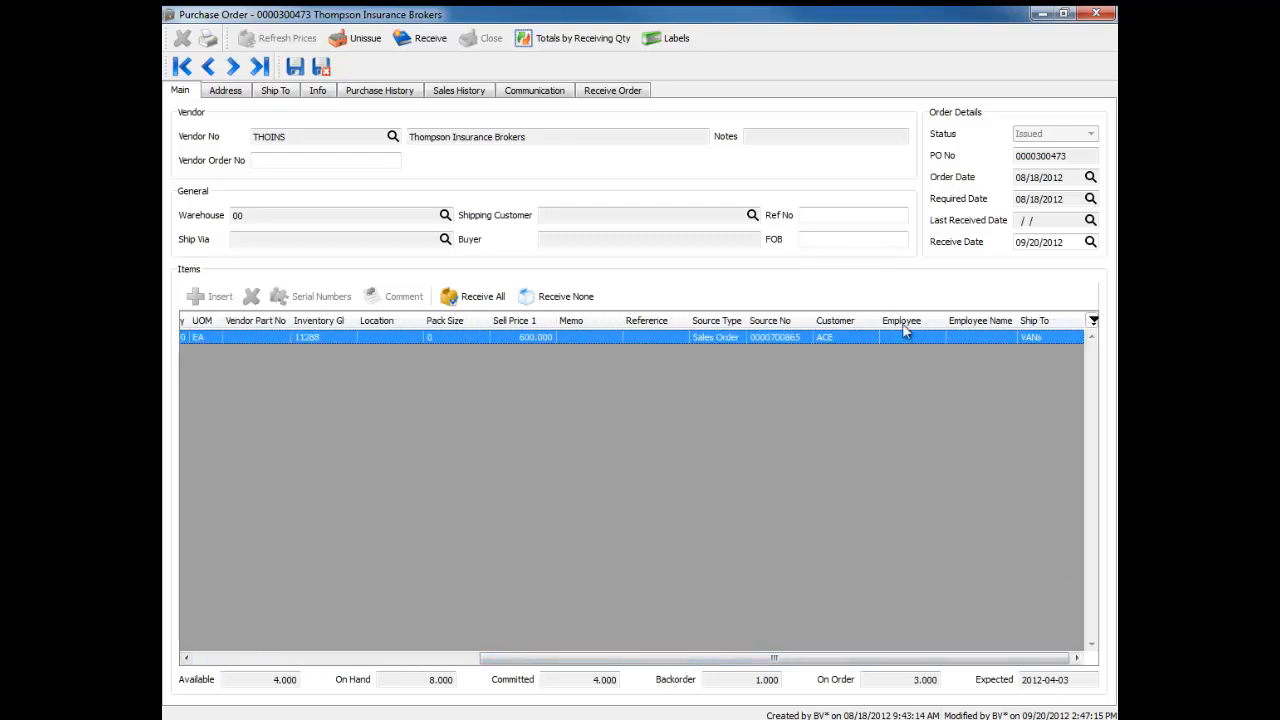
pyautogui.click(1043, 337)
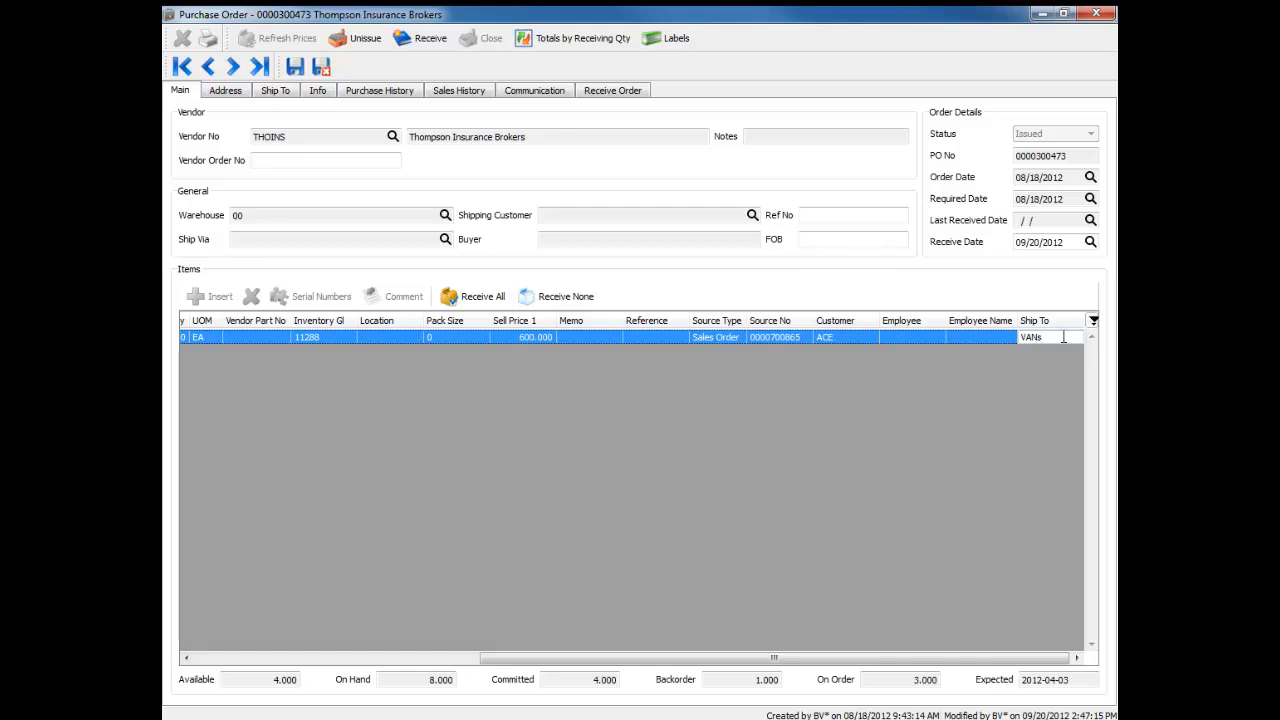
pyautogui.click(785, 340)
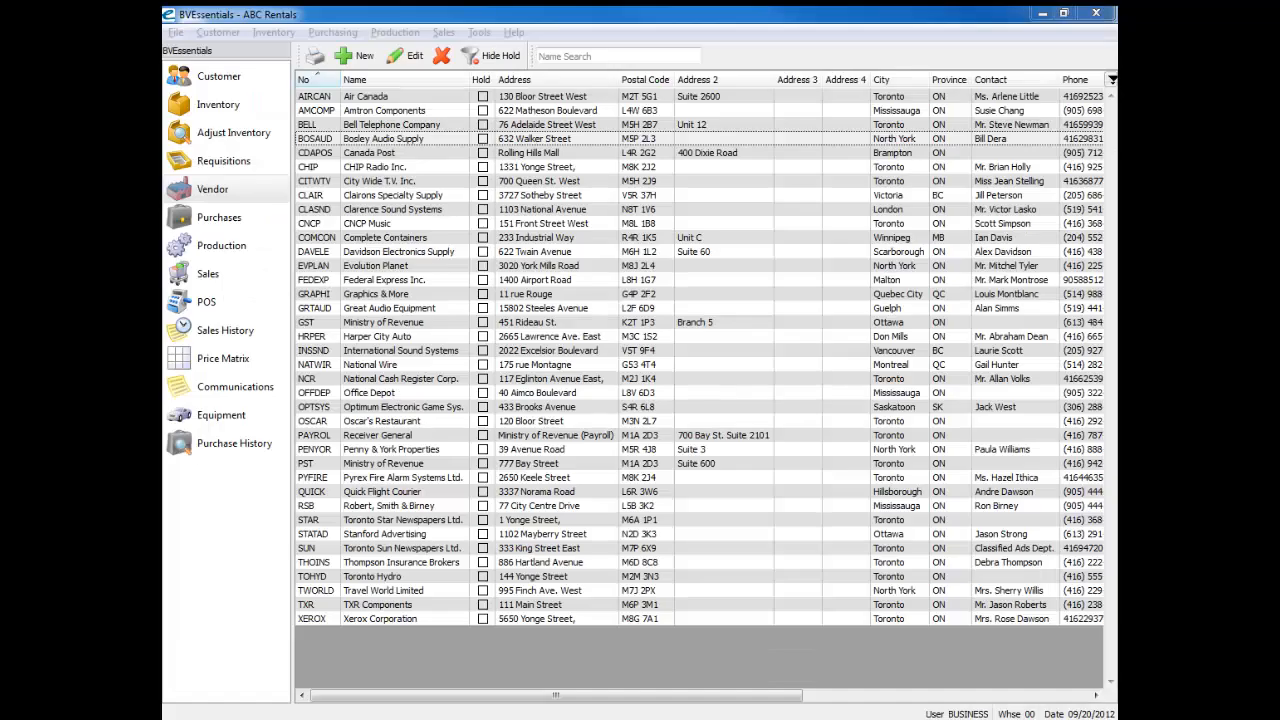
# Step: Open the Bosley Audio Supply vendor record and examine its vendor prices, including the EQ-1245, VAIO-24 and TV-3600 items
pyautogui.click(417, 140)
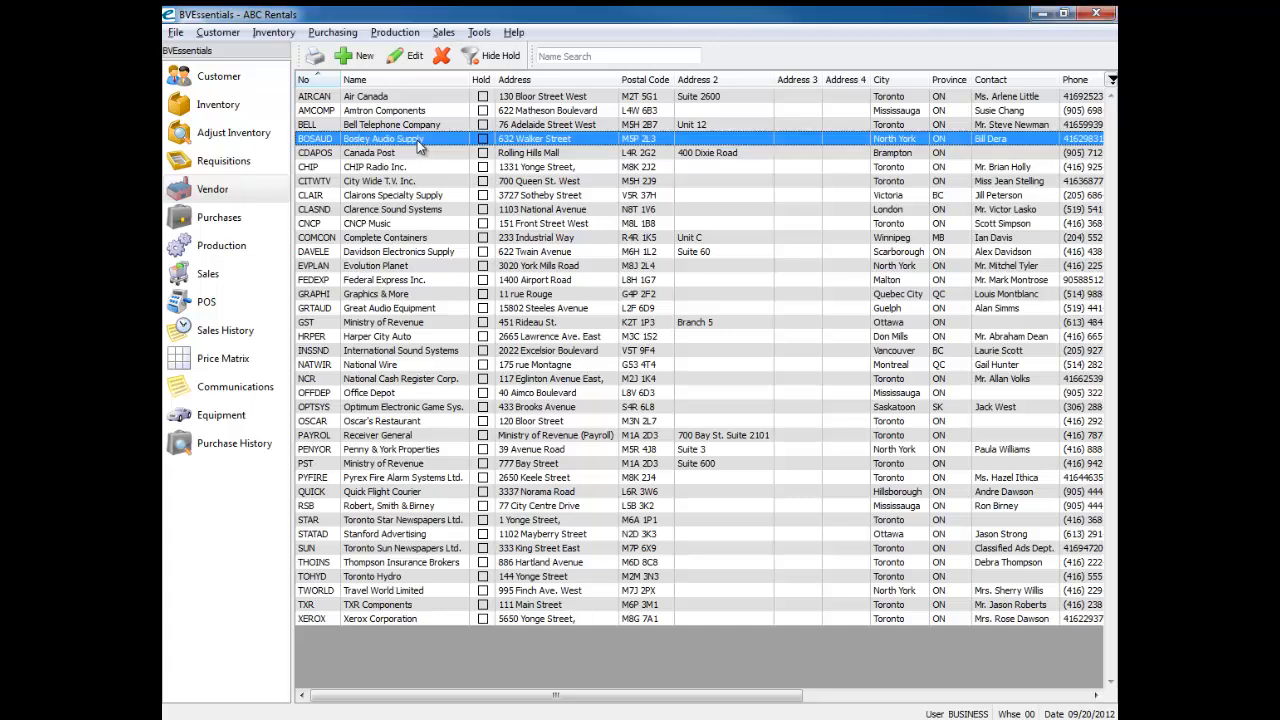
pyautogui.doubleClick(420, 145)
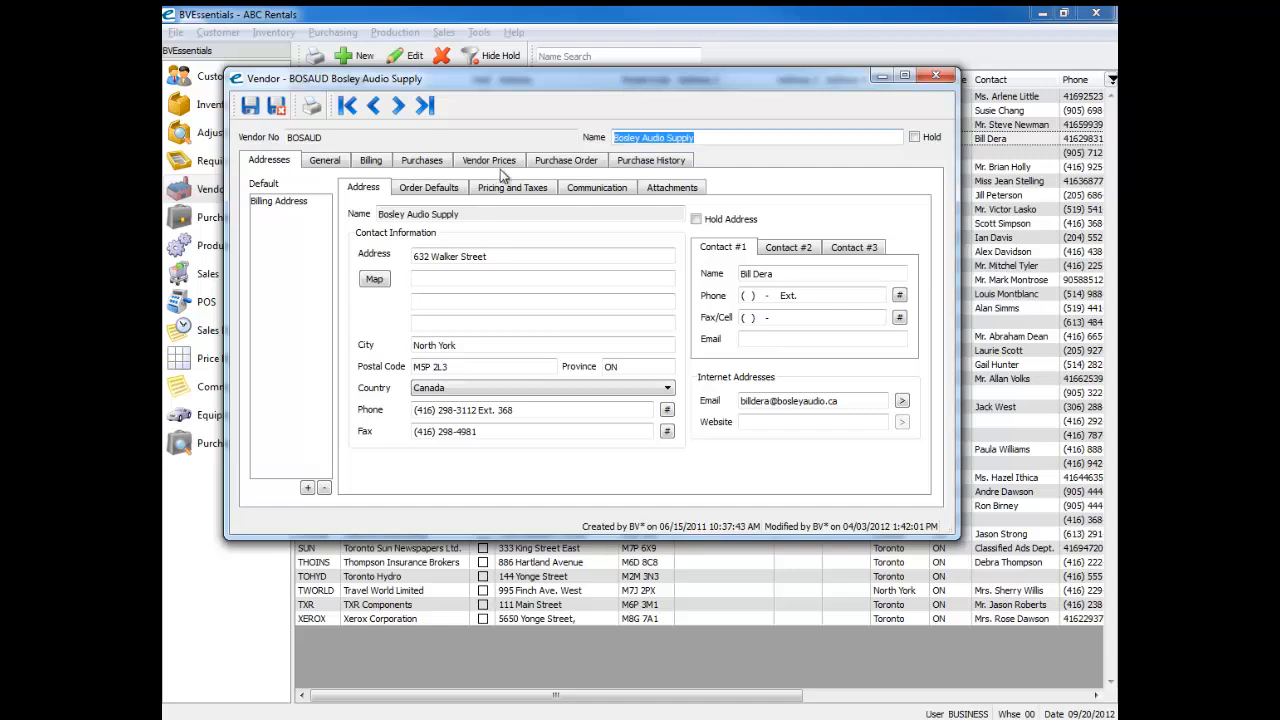
pyautogui.click(491, 166)
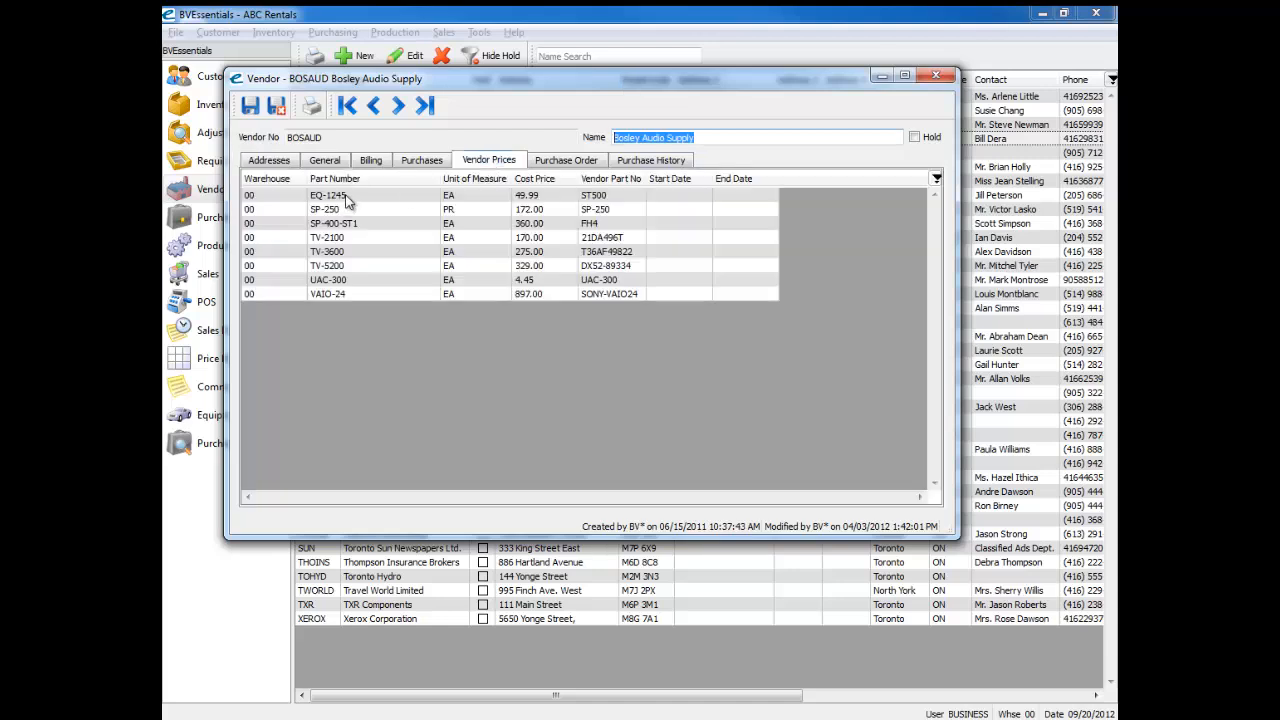
pyautogui.moveTo(346, 198); pyautogui.dragTo(391, 292)
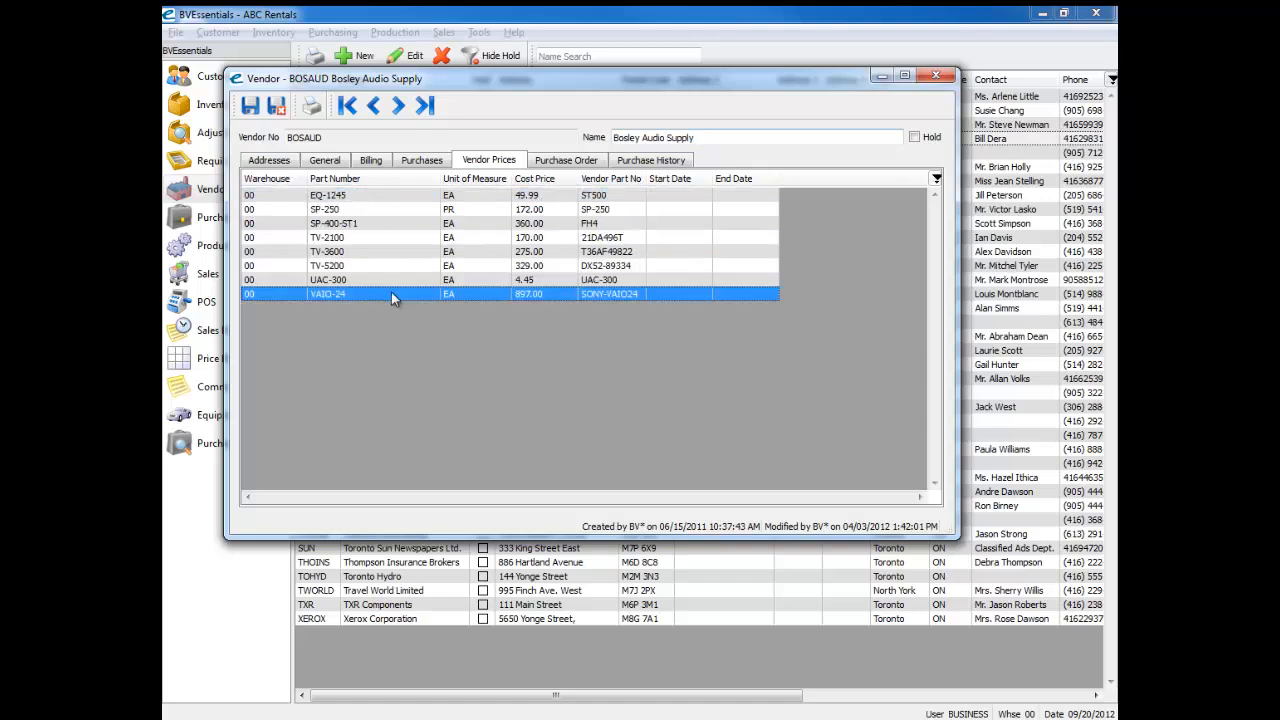
pyautogui.click(367, 200)
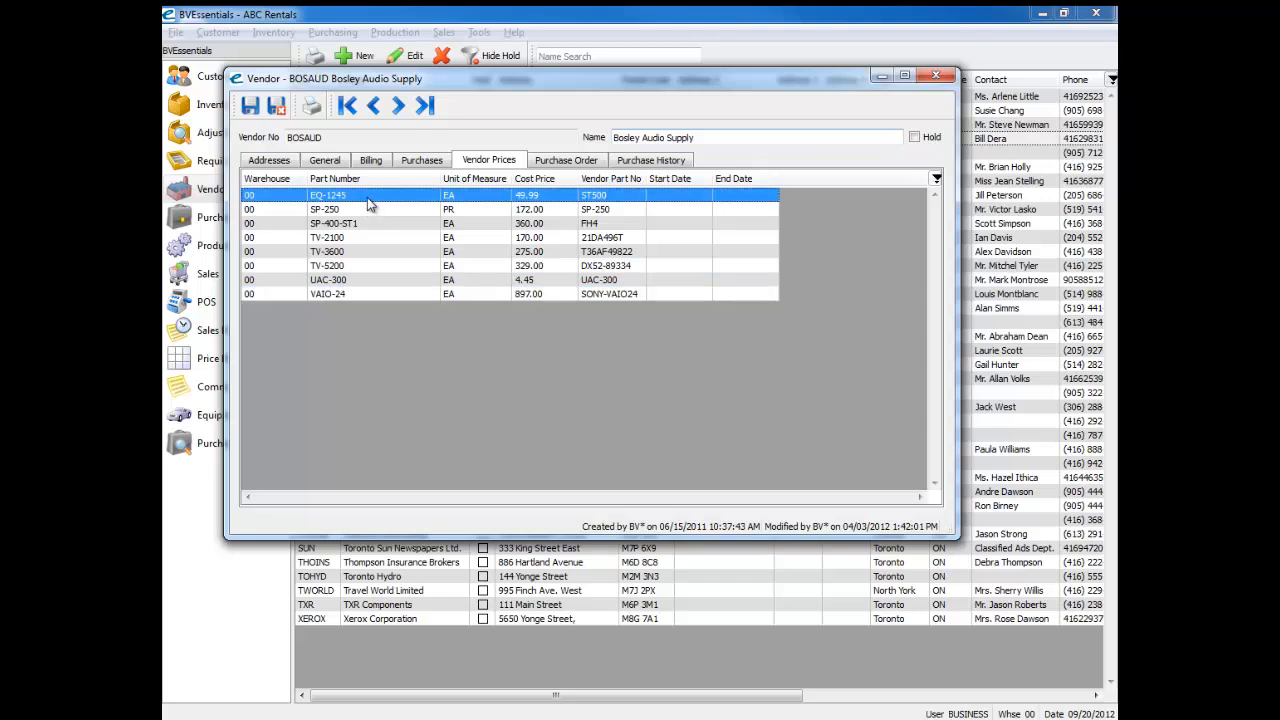
pyautogui.click(567, 254)
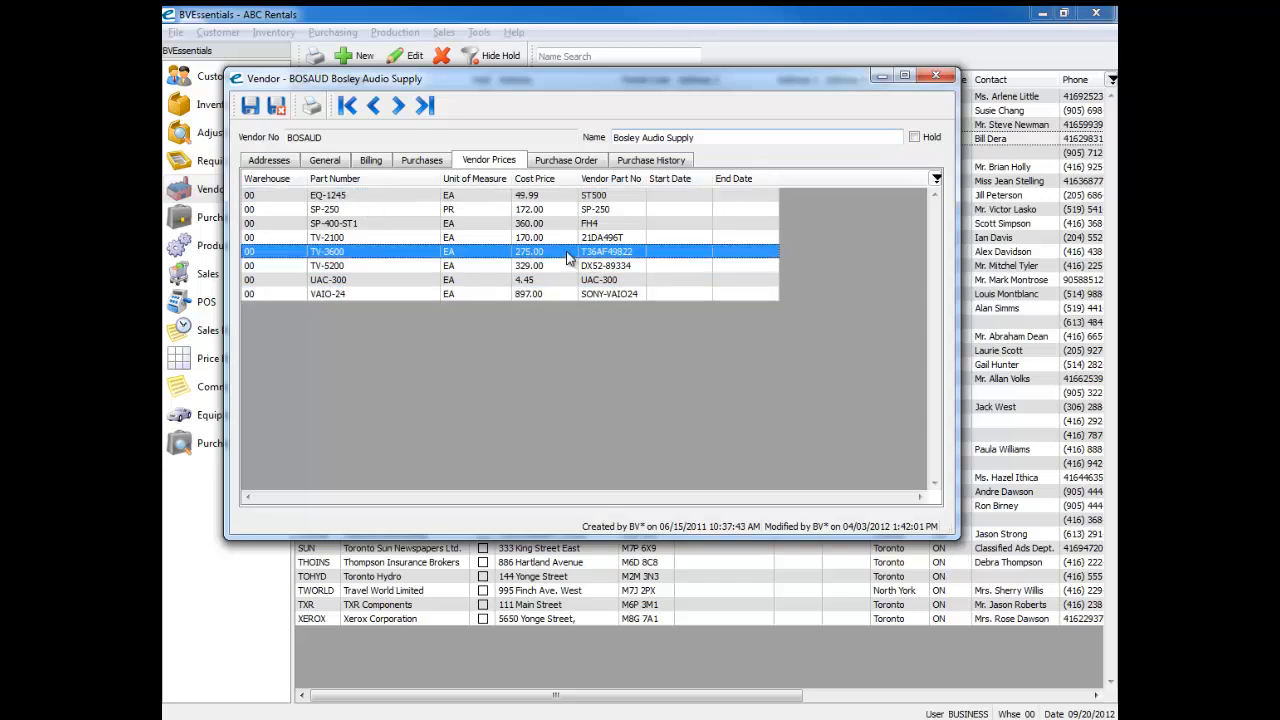
# Step: Close the Bosley Audio Supply vendor record and display the point of sale screen
pyautogui.click(935, 78)
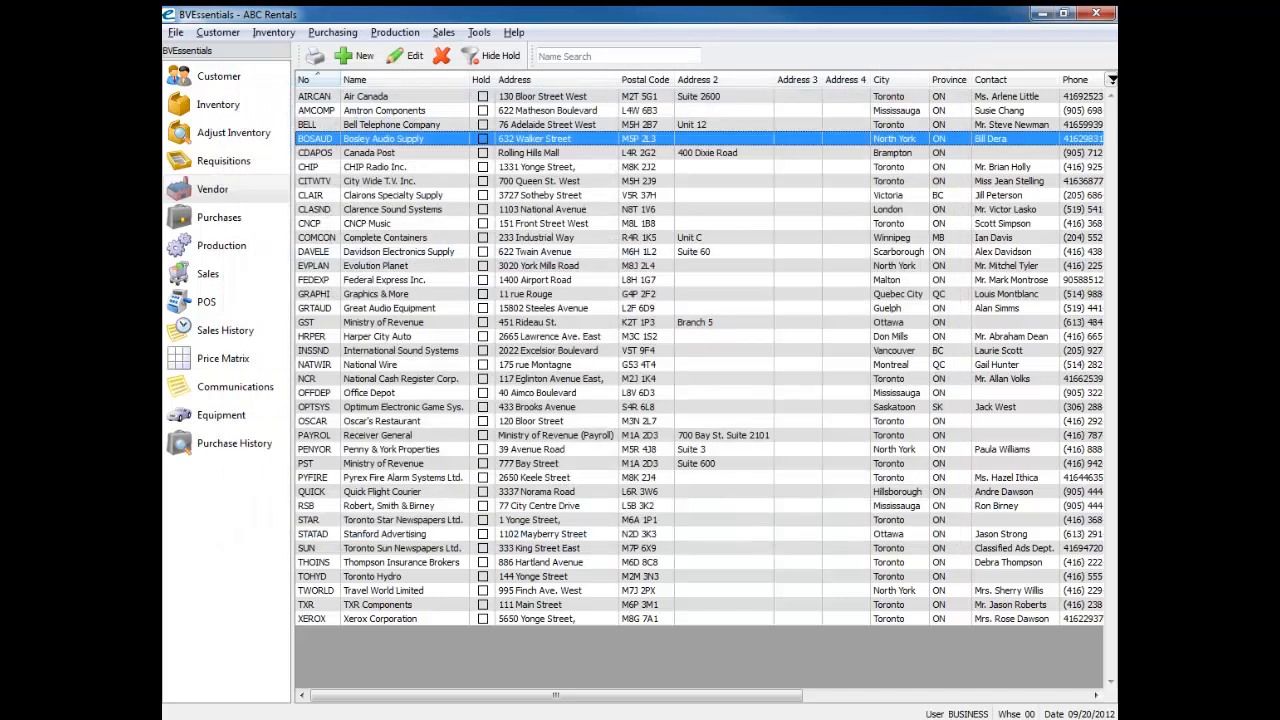
pyautogui.click(1096, 13)
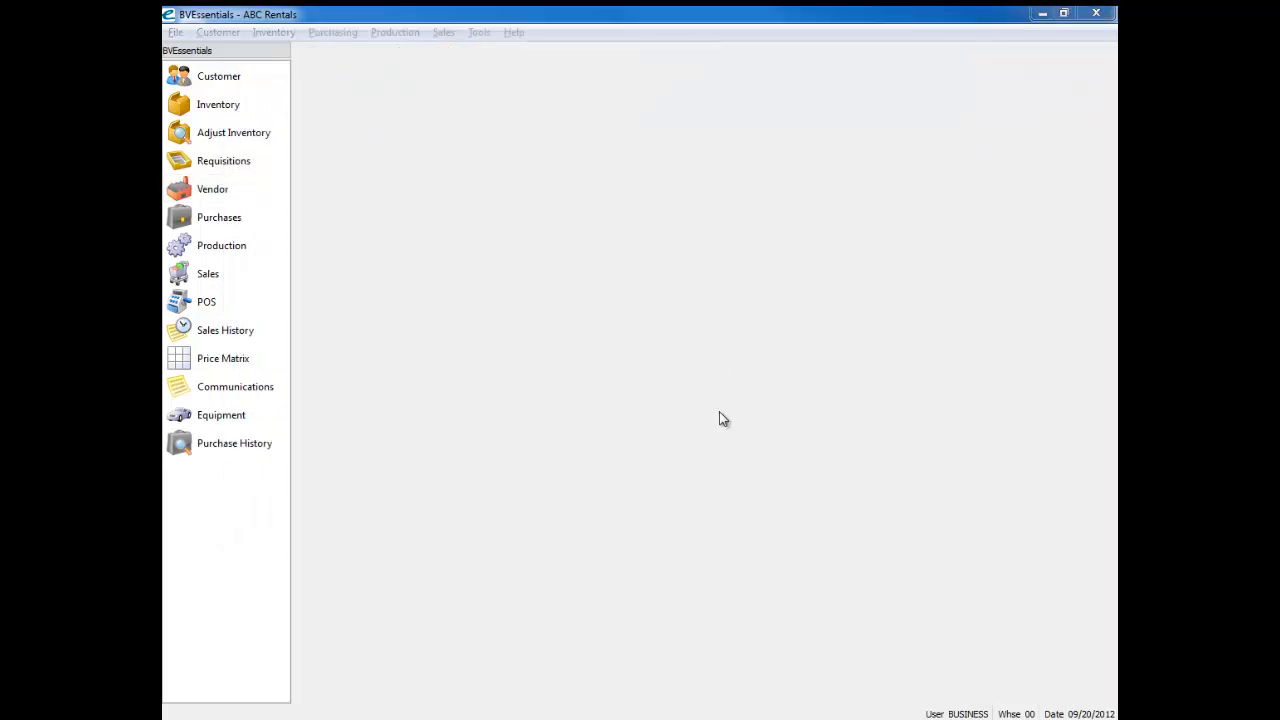
pyautogui.click(207, 307)
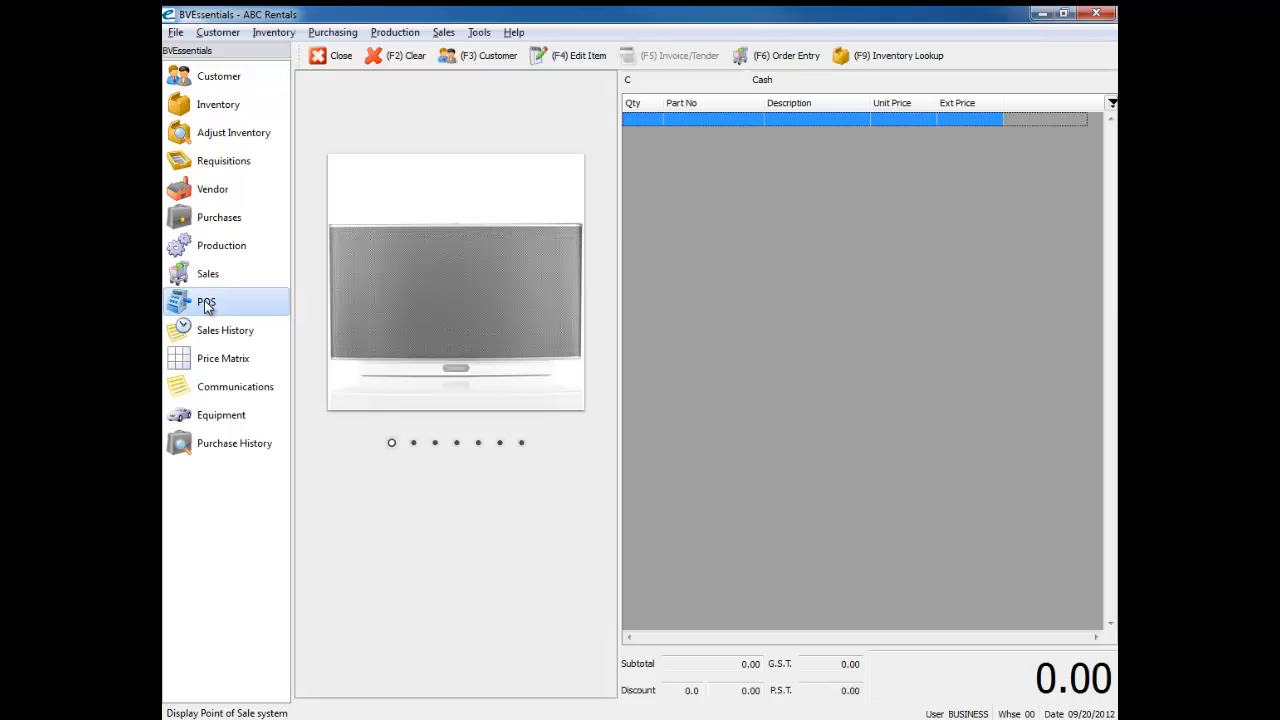
pyautogui.moveTo(415, 194)
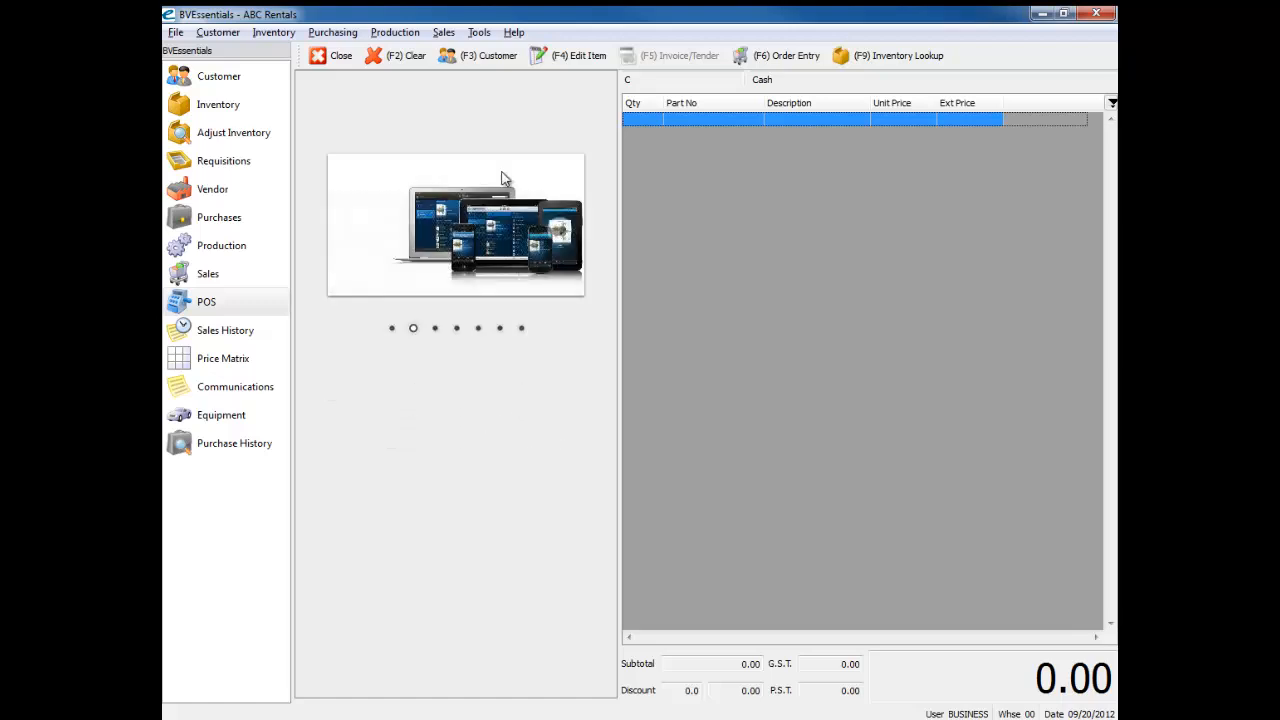
# Step: Check the point of sale Home Page address in the Misc sales order options of the company settings
pyautogui.click(520, 35)
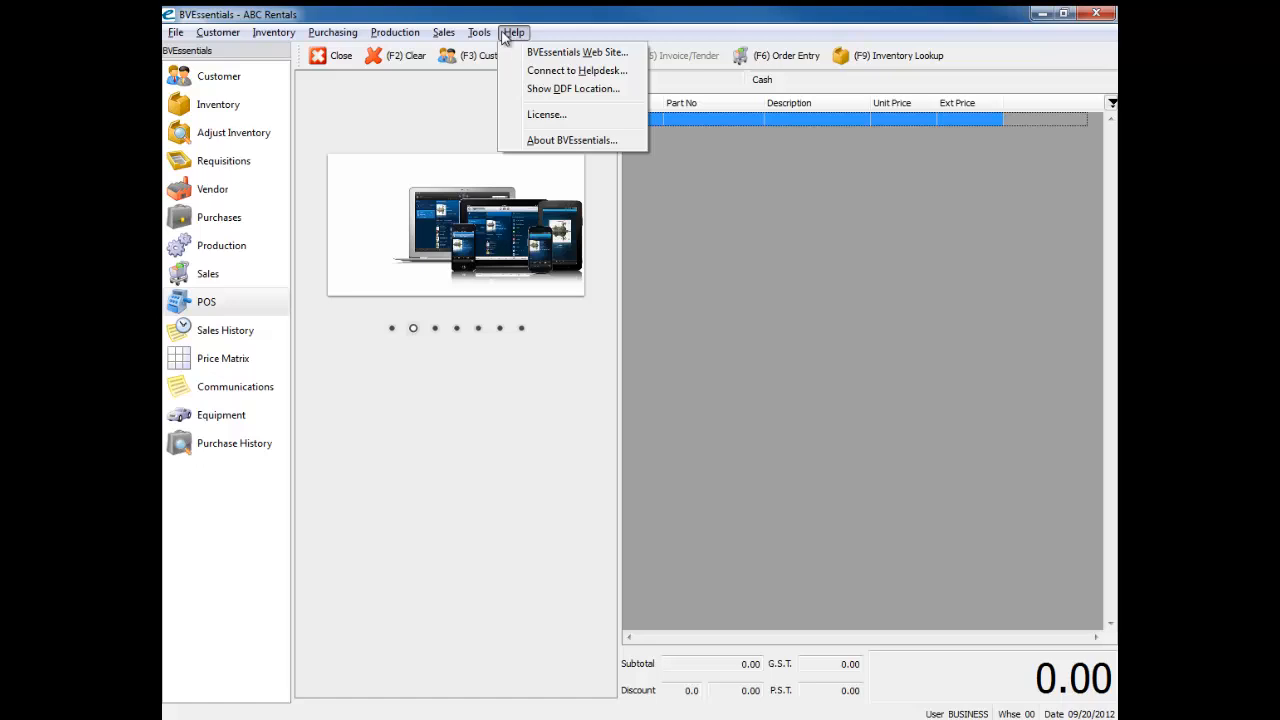
pyautogui.moveTo(480, 33)
pyautogui.click(525, 204)
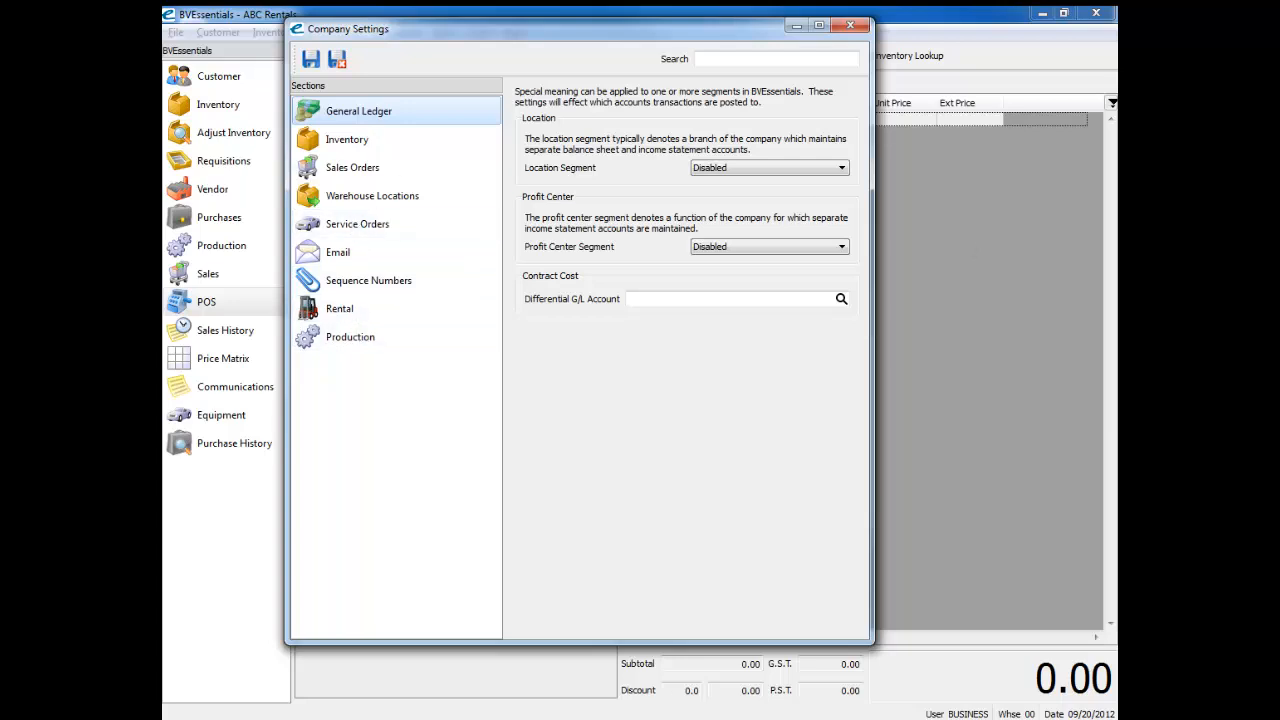
pyautogui.click(356, 171)
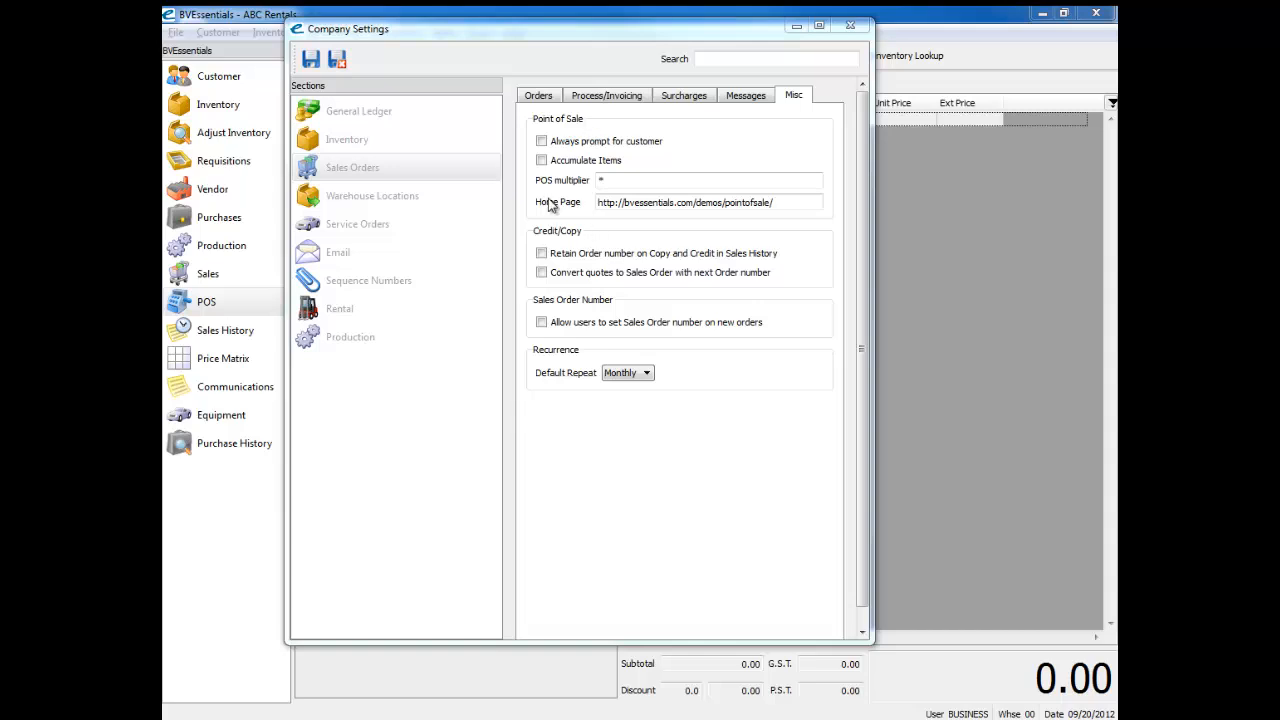
pyautogui.click(794, 203)
pyautogui.click(794, 203)
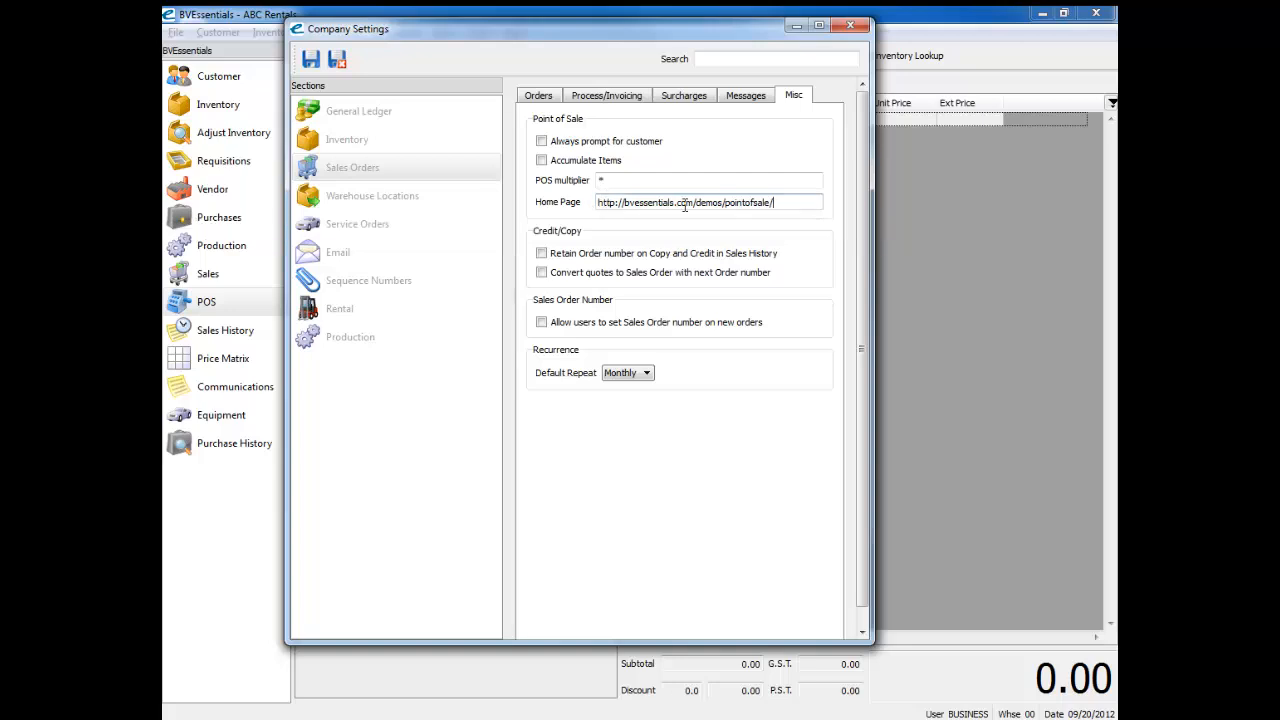
pyautogui.moveTo(808, 206); pyautogui.dragTo(592, 198)
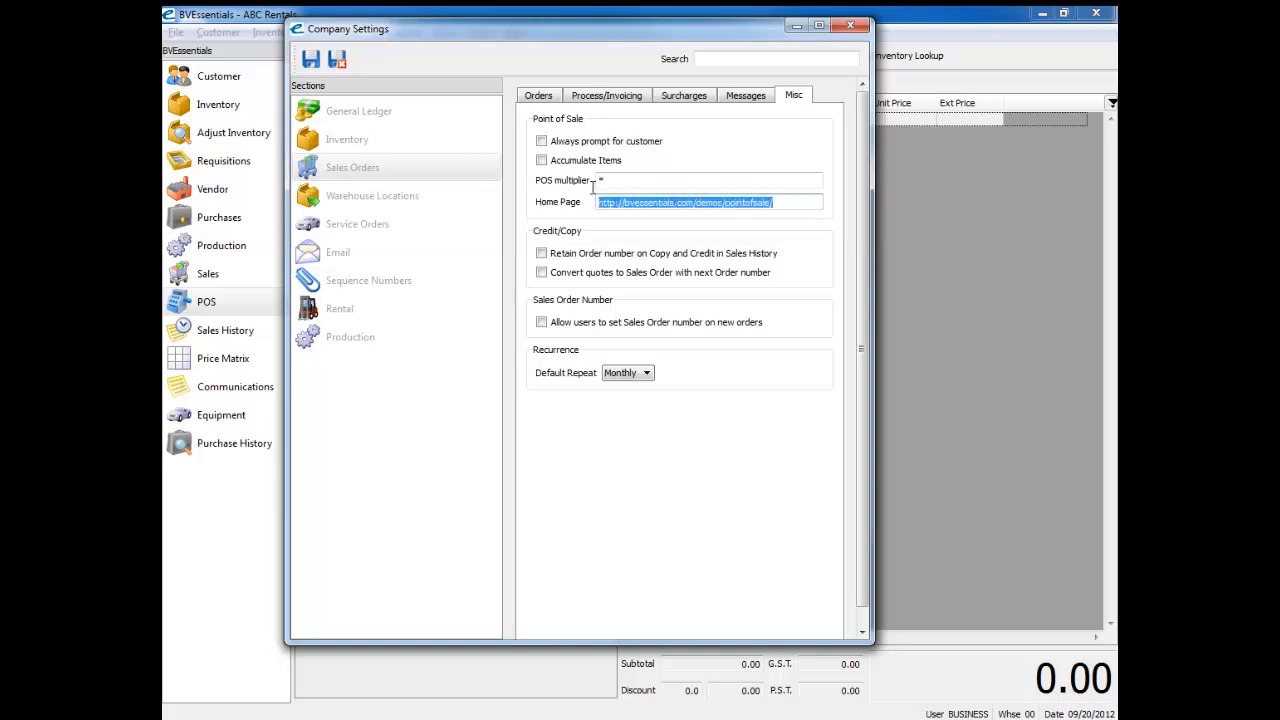
pyautogui.click(794, 200)
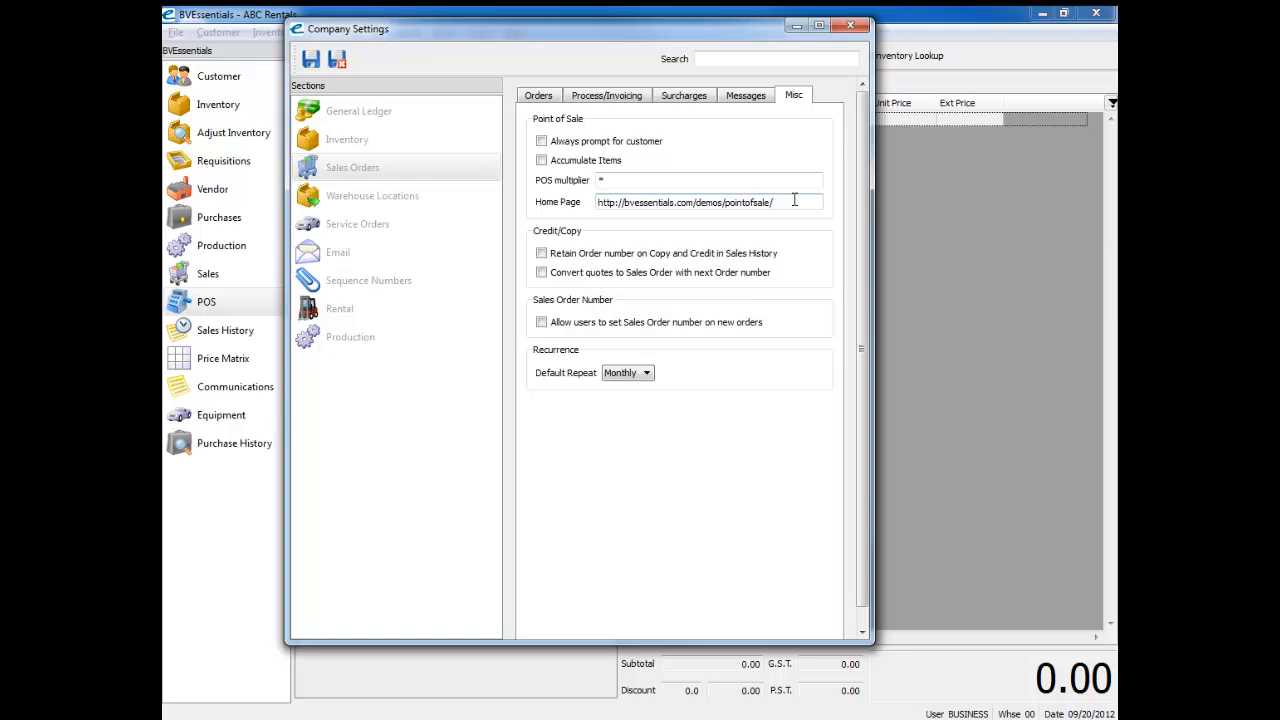
pyautogui.click(850, 25)
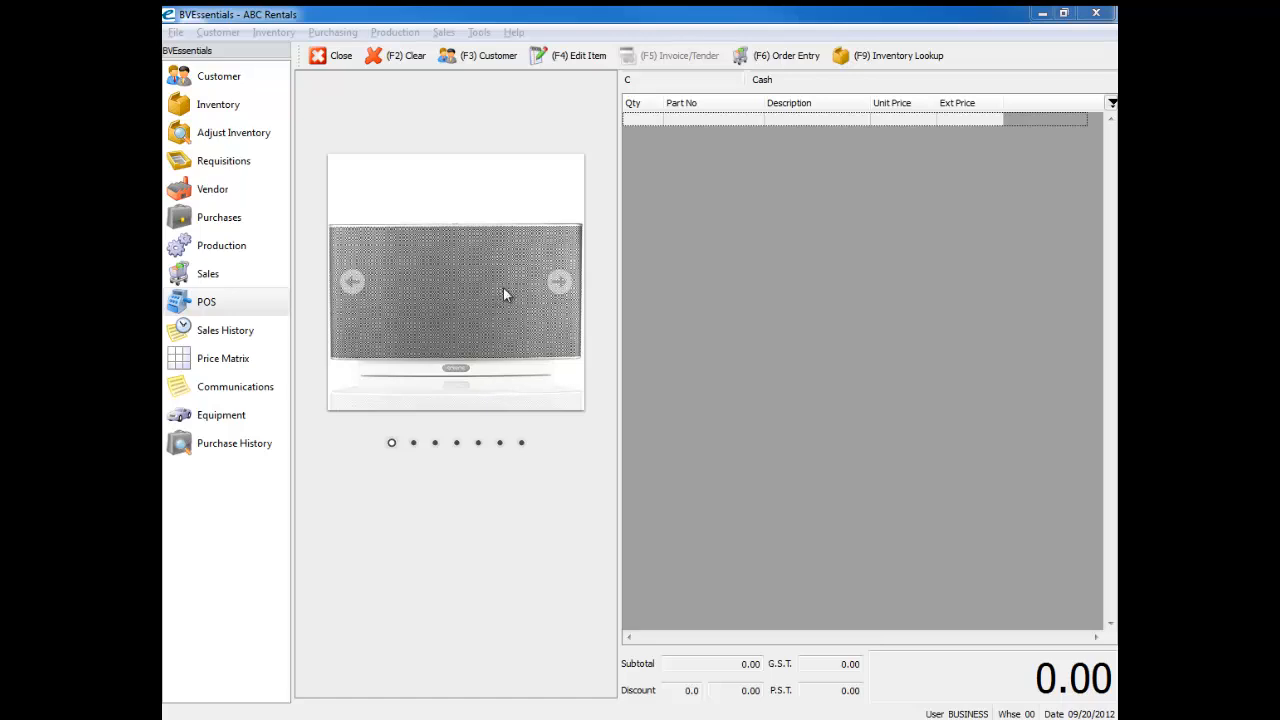
# Step: Add the Sonos Connect item to the point of sale order by entering "sonos" as the part
pyautogui.click(722, 121)
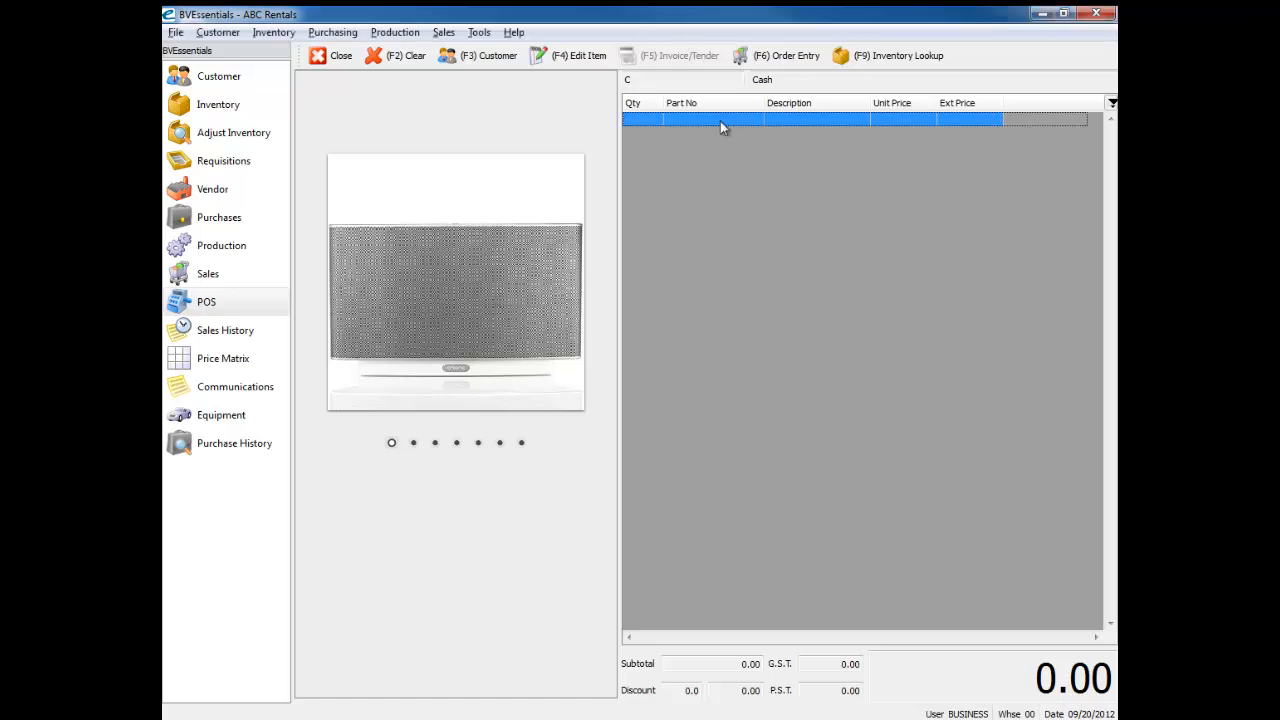
pyautogui.write('sonos')
pyautogui.press('Return')
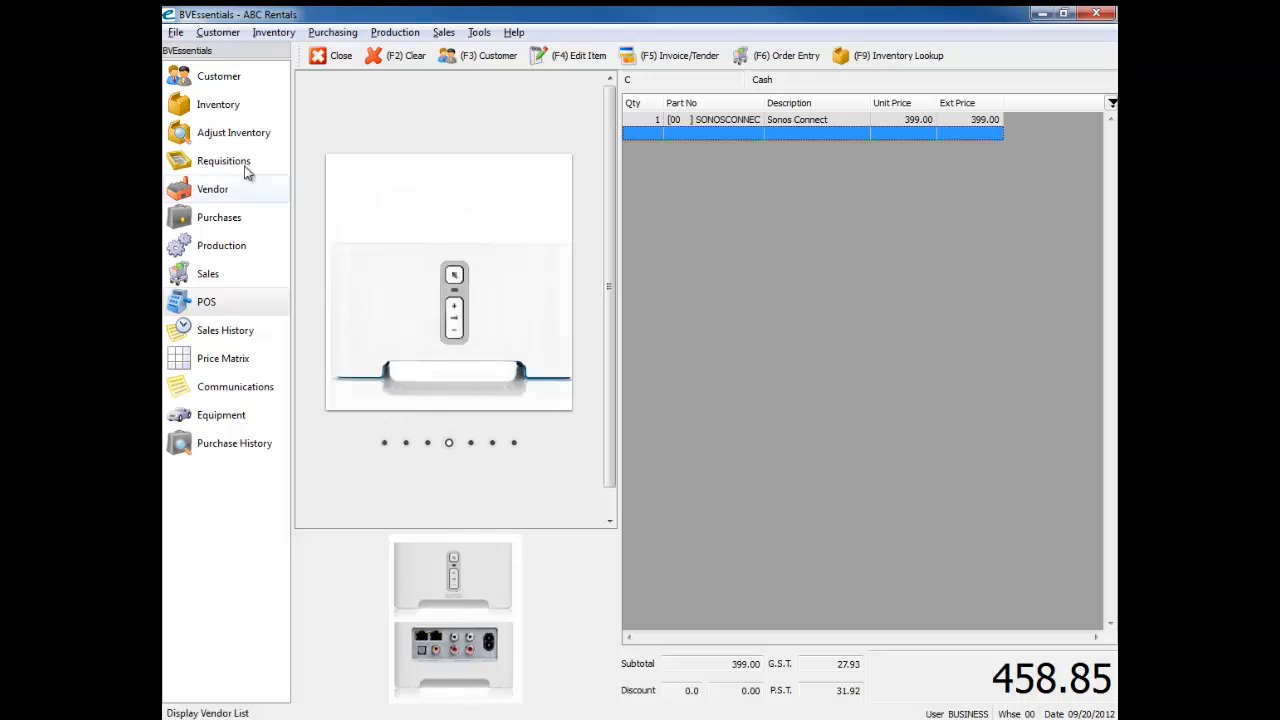
# Step: Discard the point of sale order and view the image of the SONOSCONNECT inventory item
pyautogui.click(210, 106)
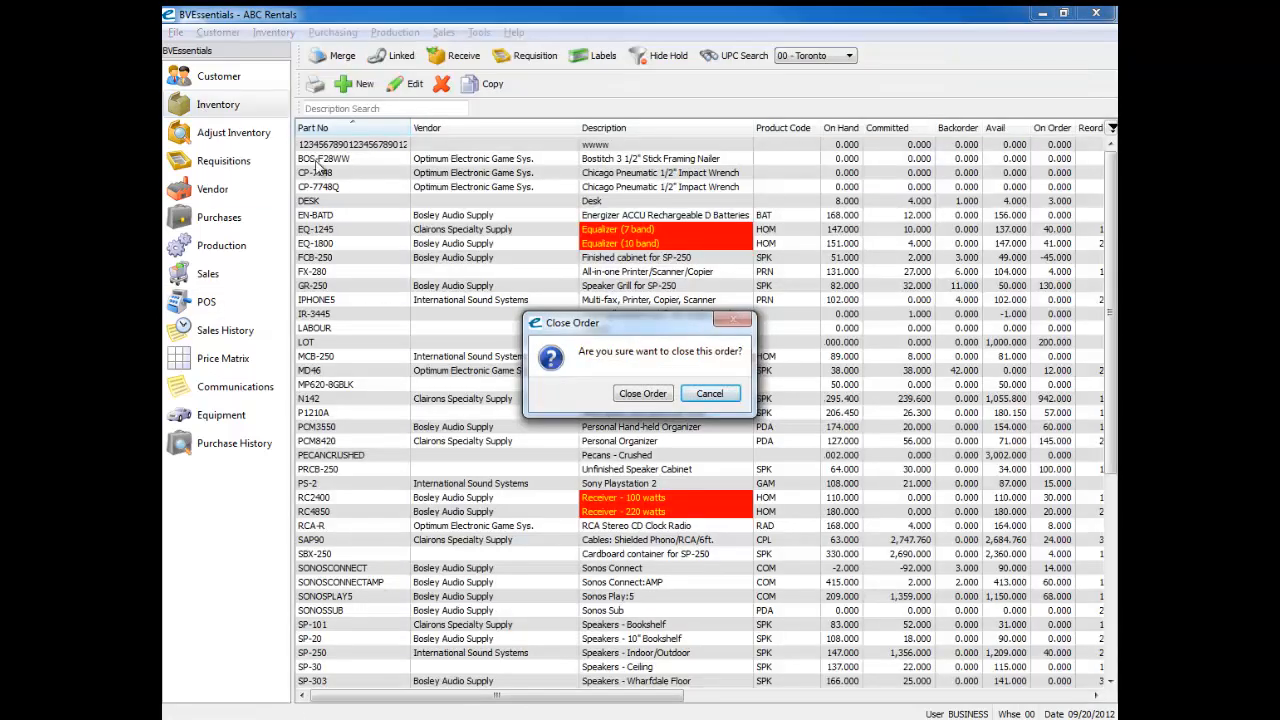
pyautogui.click(614, 393)
pyautogui.click(338, 174)
pyautogui.write('so')
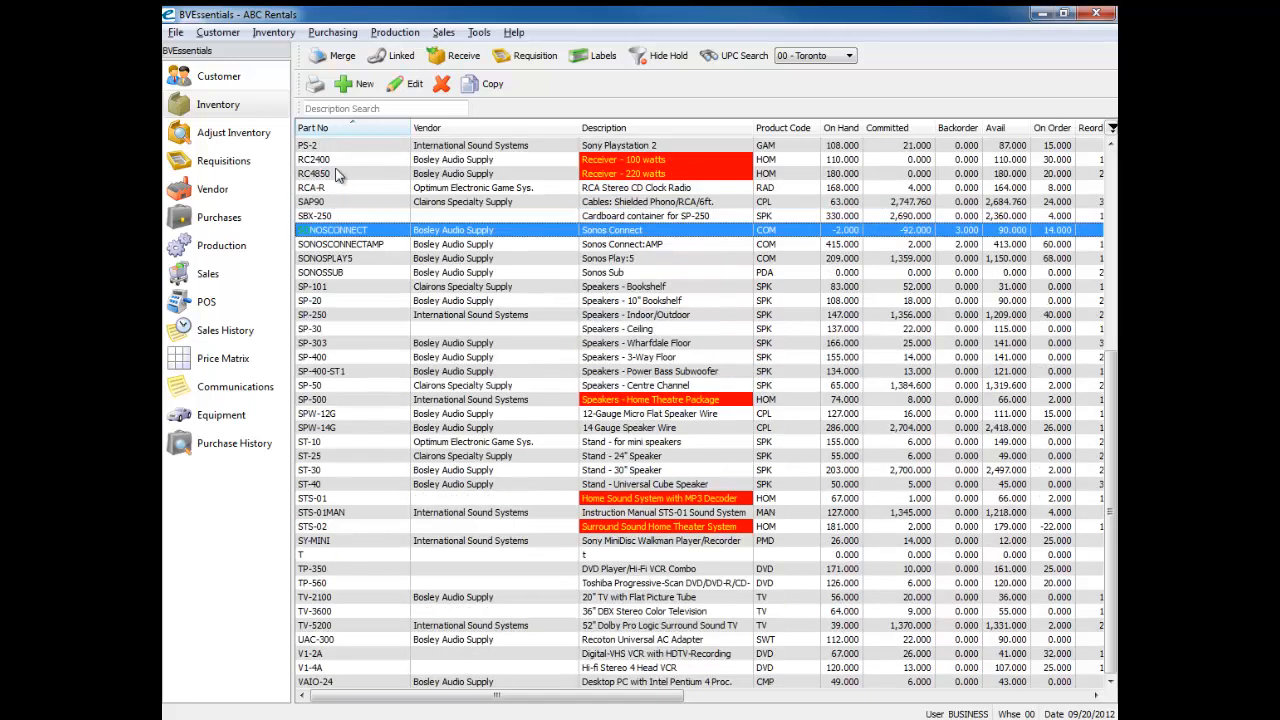
pyautogui.doubleClick(347, 237)
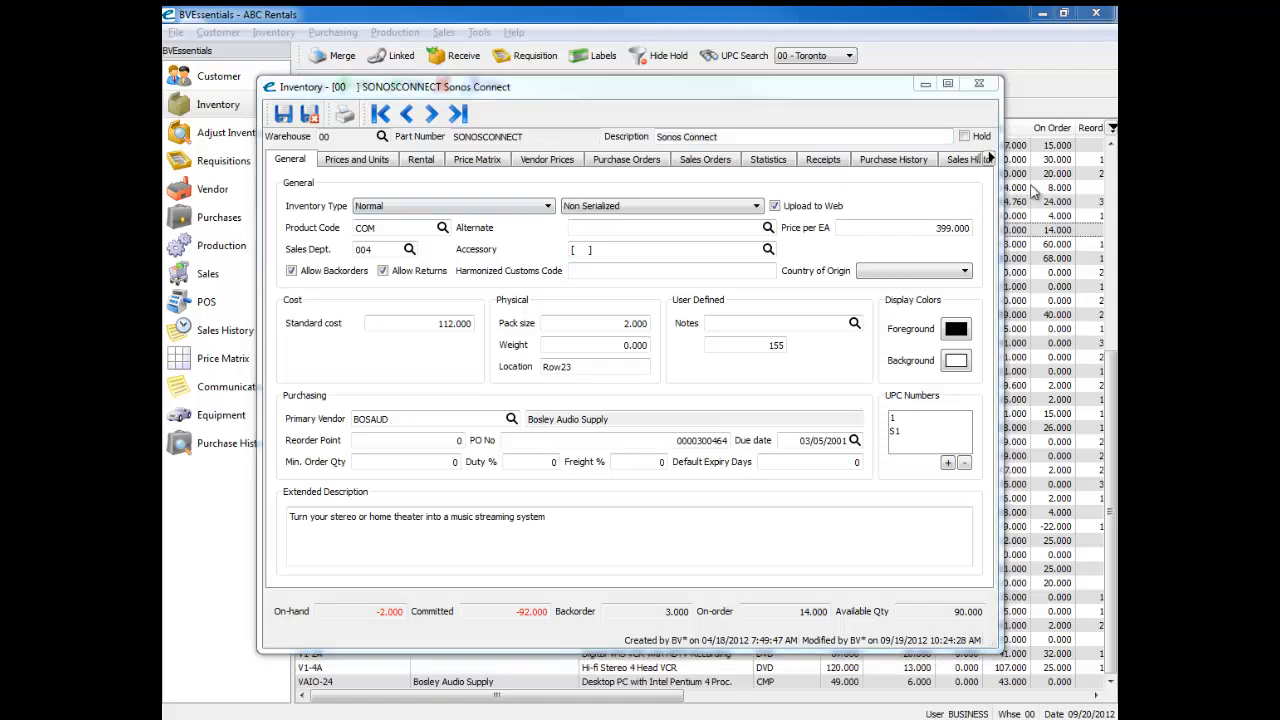
pyautogui.click(989, 160)
pyautogui.click(989, 160)
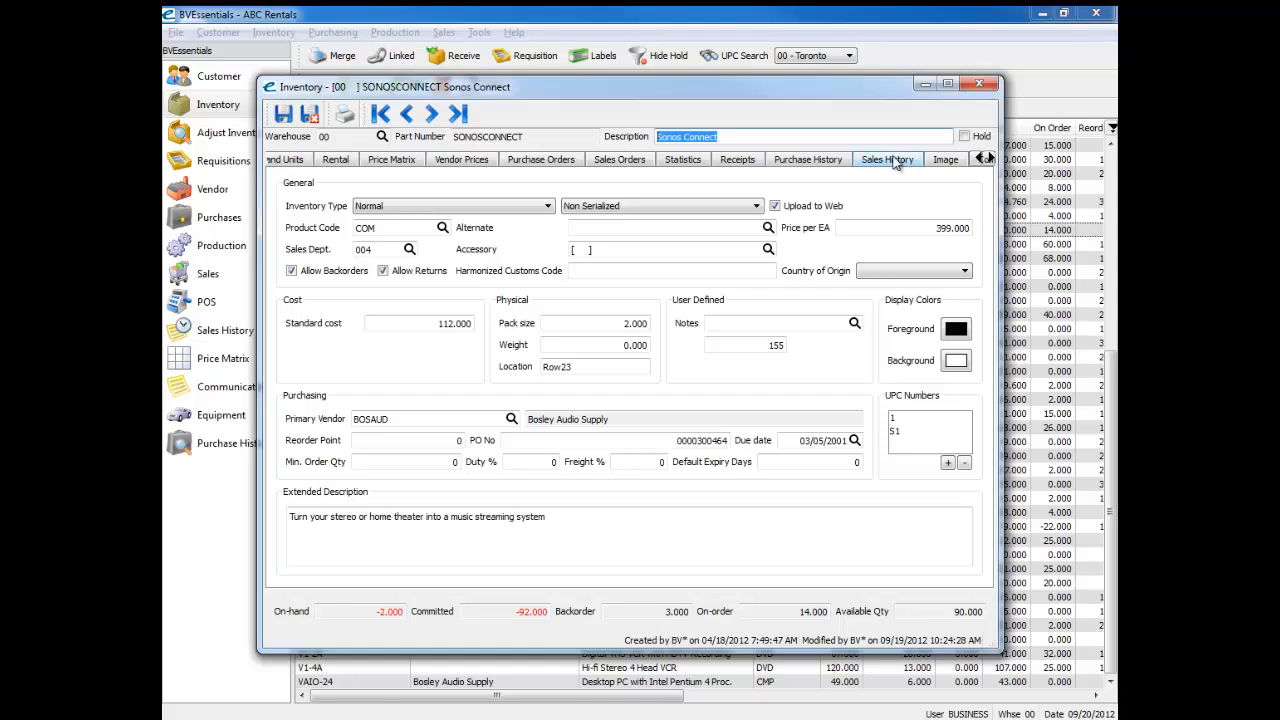
pyautogui.click(949, 168)
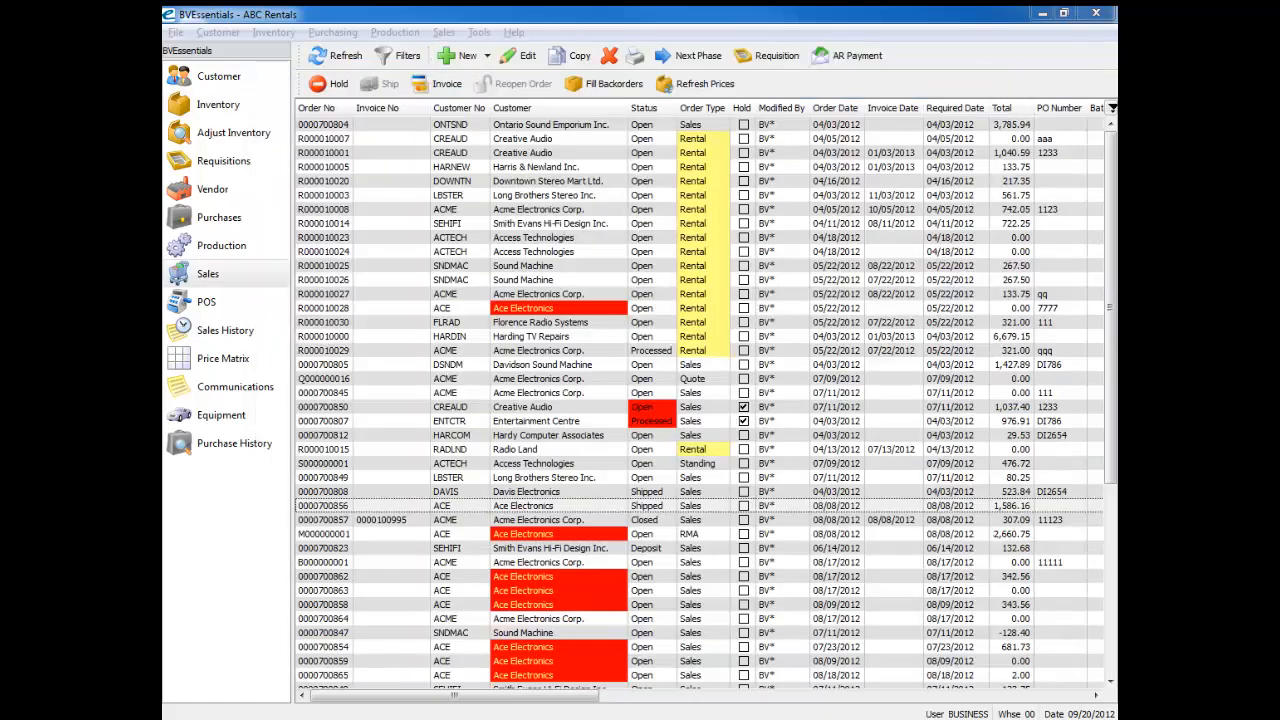
# Step: Create a new sales order for the customer Ace Electronics
pyautogui.click(392, 240)
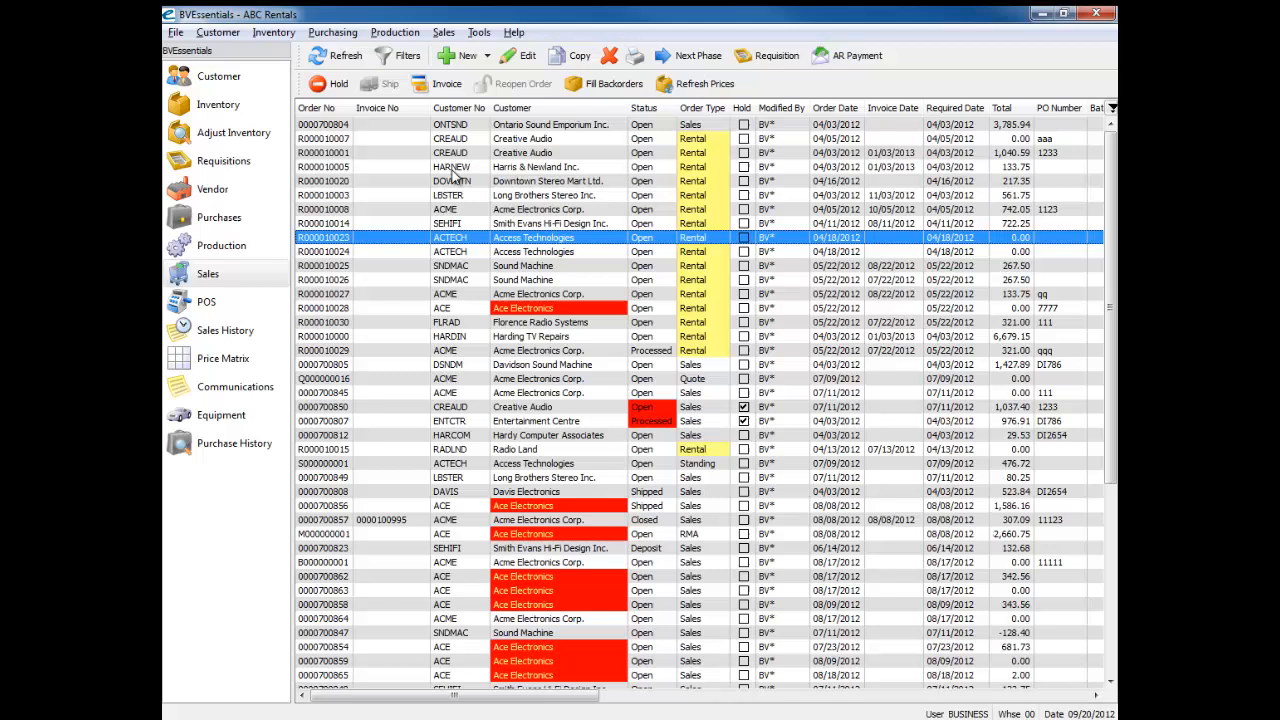
pyautogui.click(466, 57)
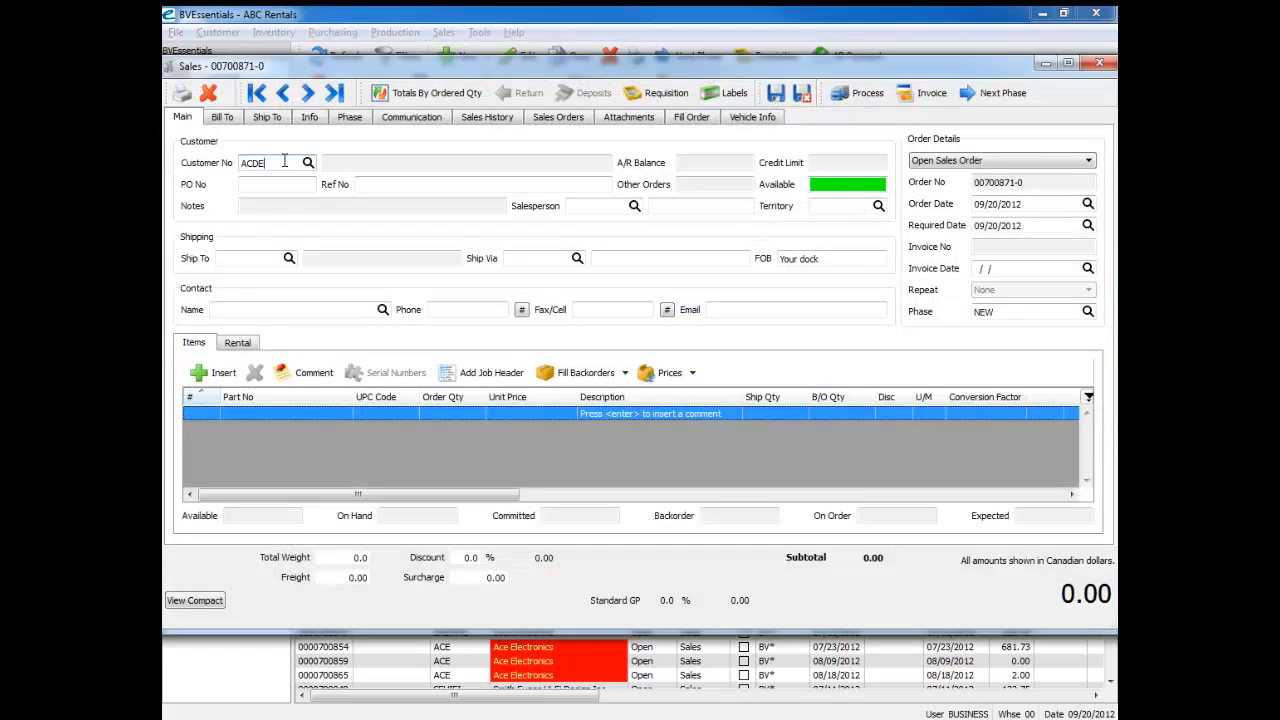
pyautogui.press('Tab')
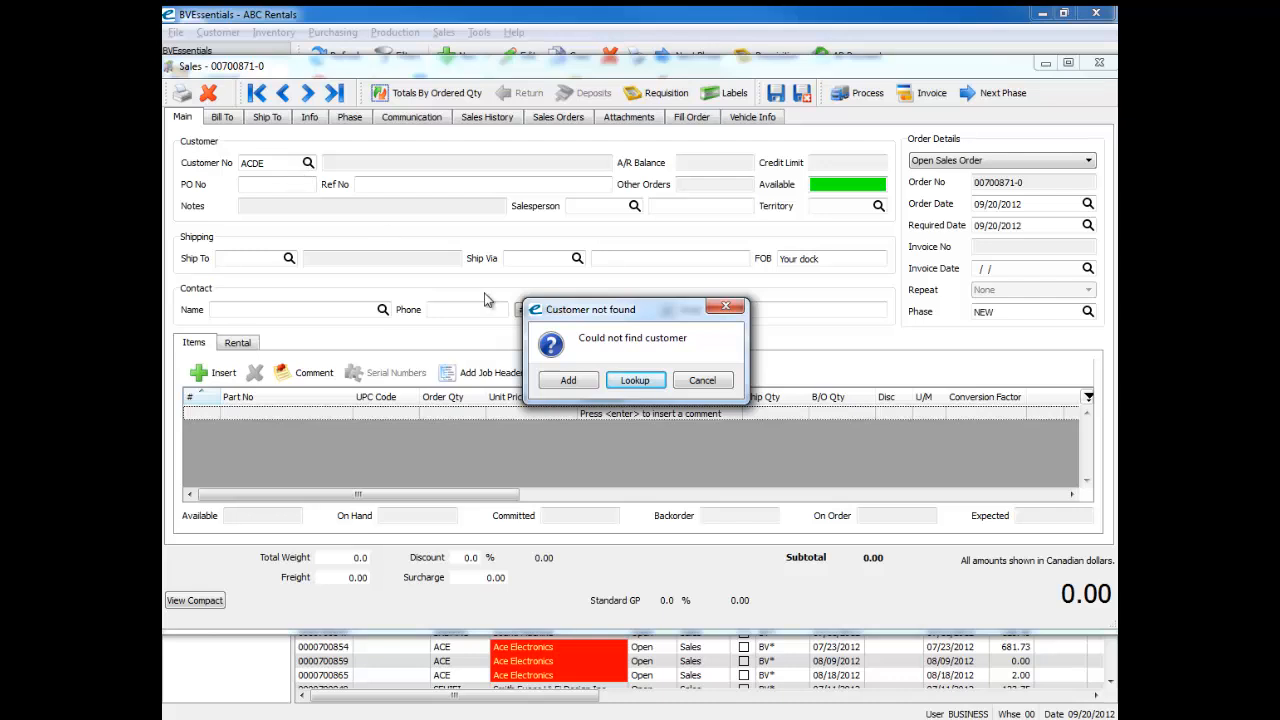
pyautogui.click(702, 380)
pyautogui.write('A')
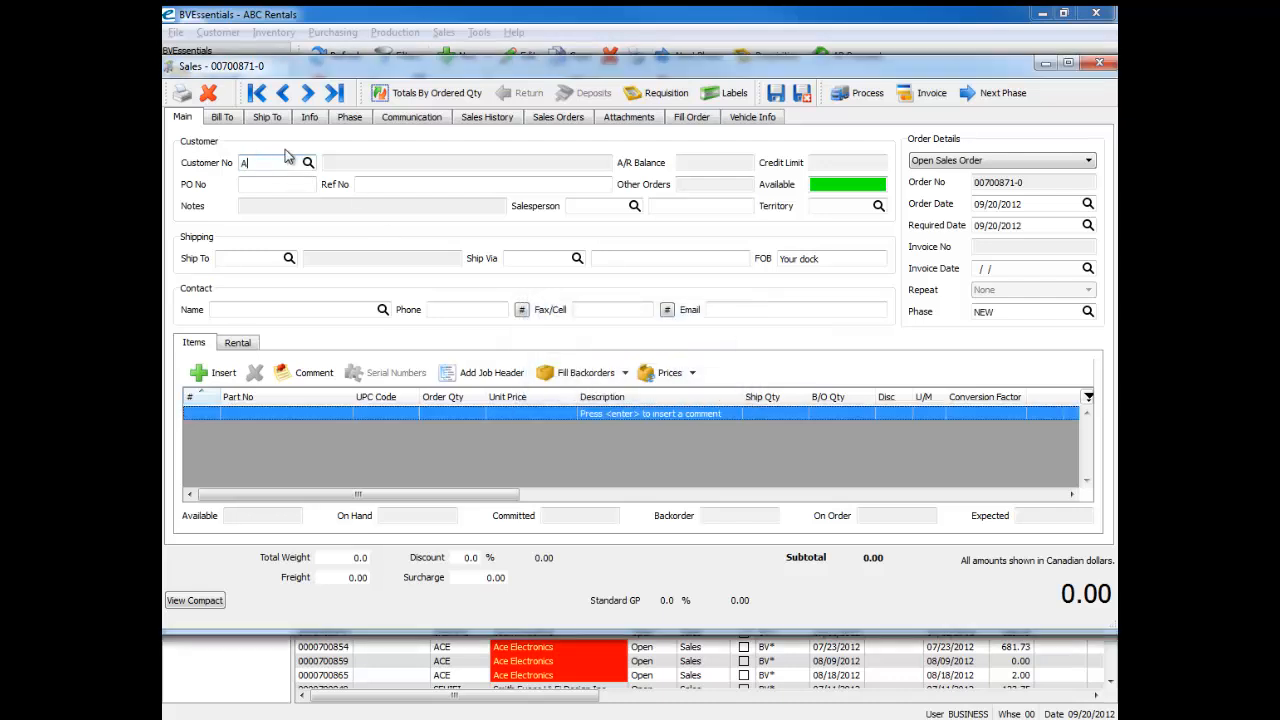
pyautogui.write('CE')
pyautogui.press('Tab')
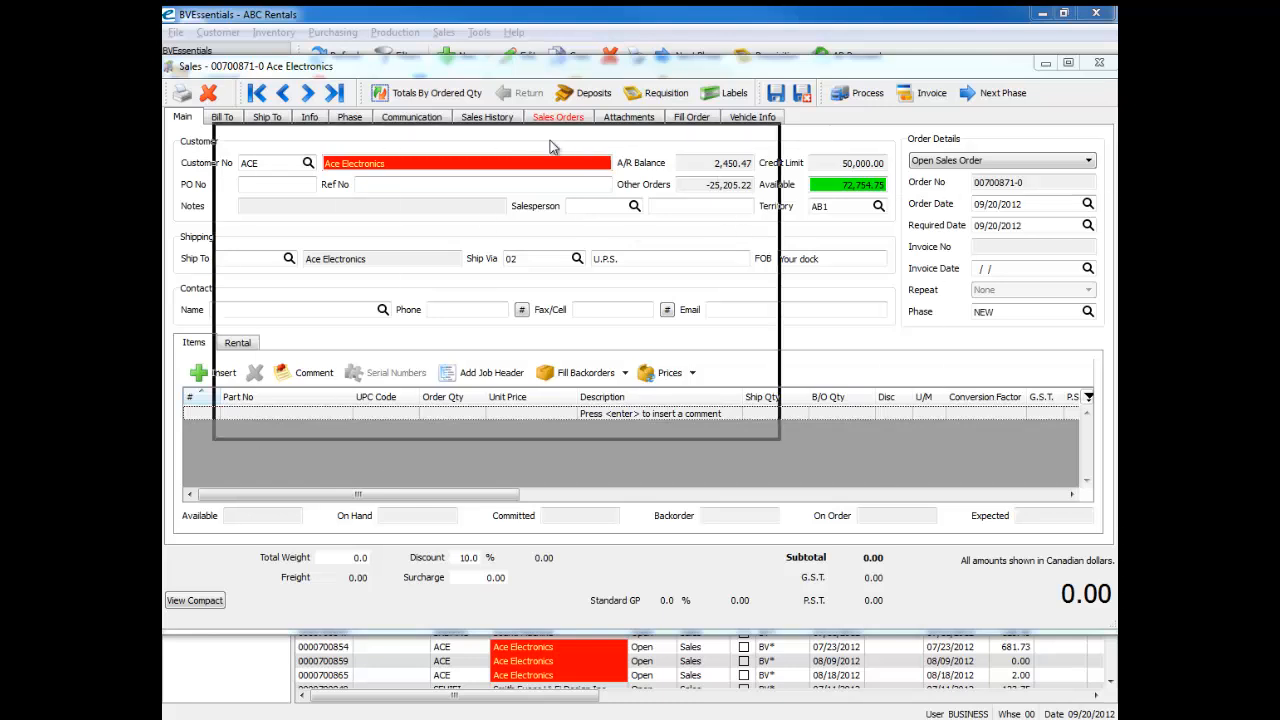
# Step: Acknowledge the customer alert, and save and close the new Ace Electronics sales order
pyautogui.click(775, 414)
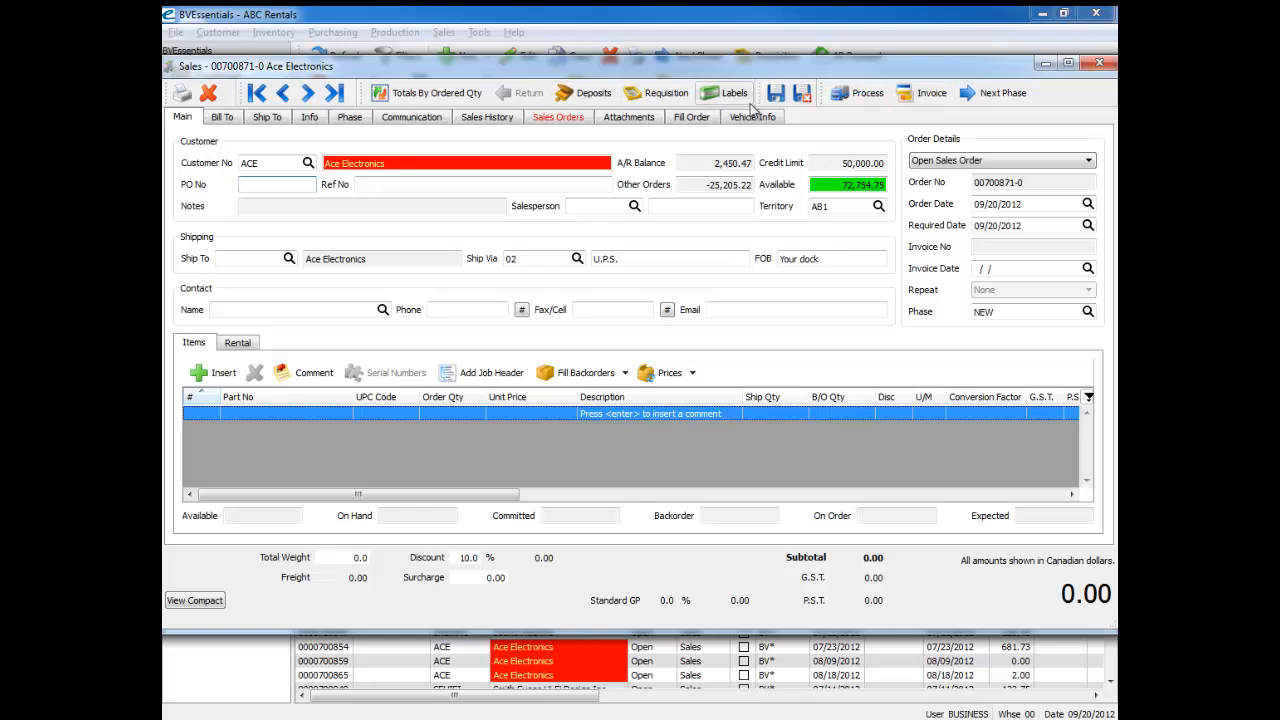
pyautogui.click(806, 94)
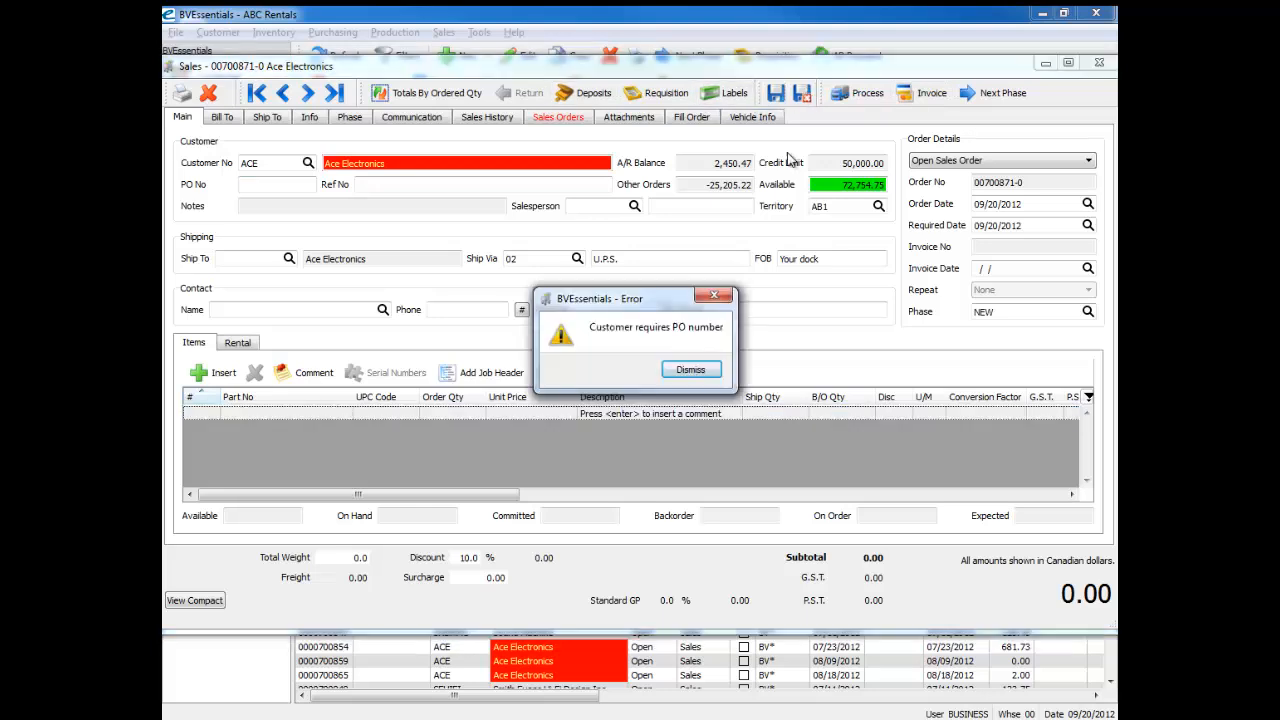
pyautogui.click(702, 372)
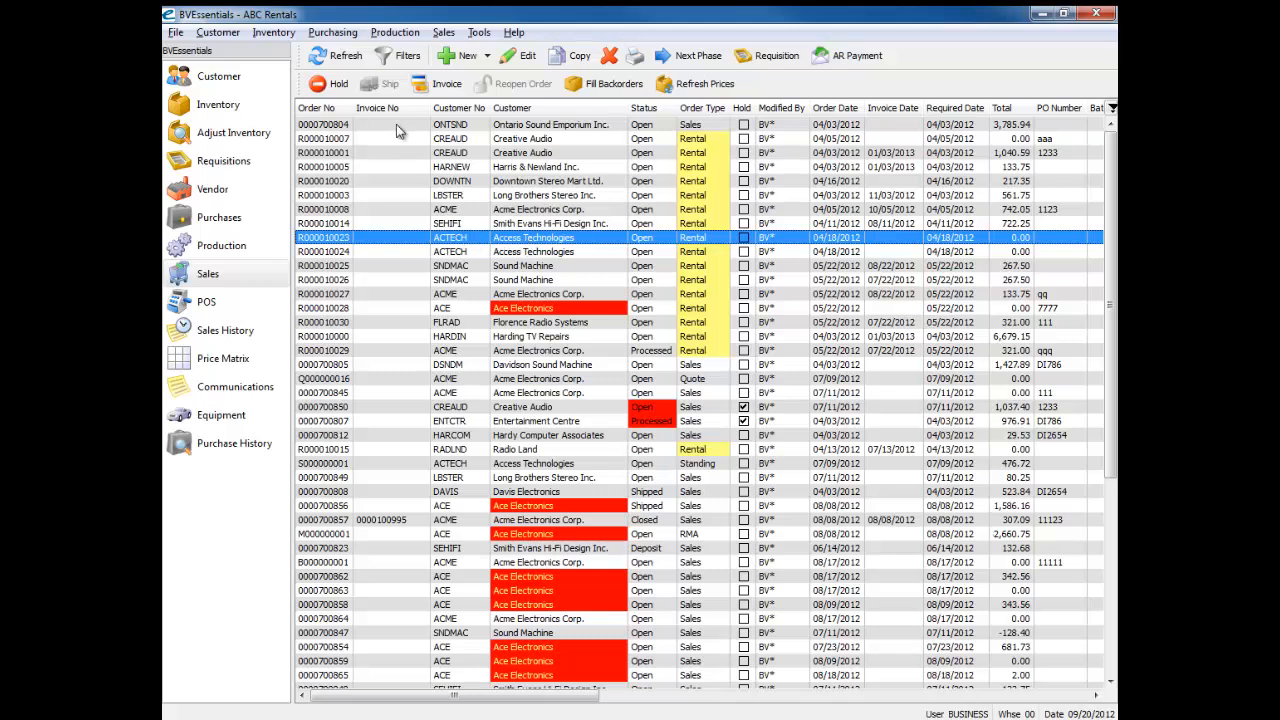
# Step: Open the Ace Electronics rental order dated 05/22/2012 and read the notes for this customer
pyautogui.click(460, 380)
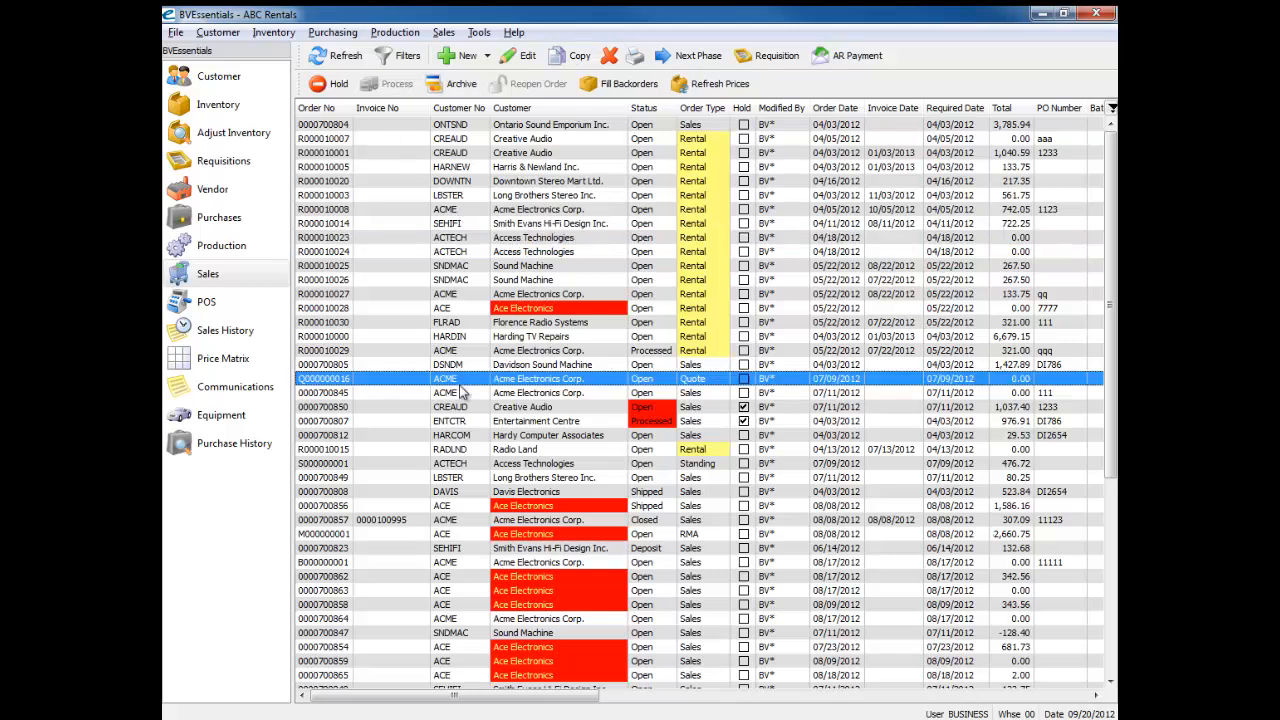
pyautogui.doubleClick(458, 310)
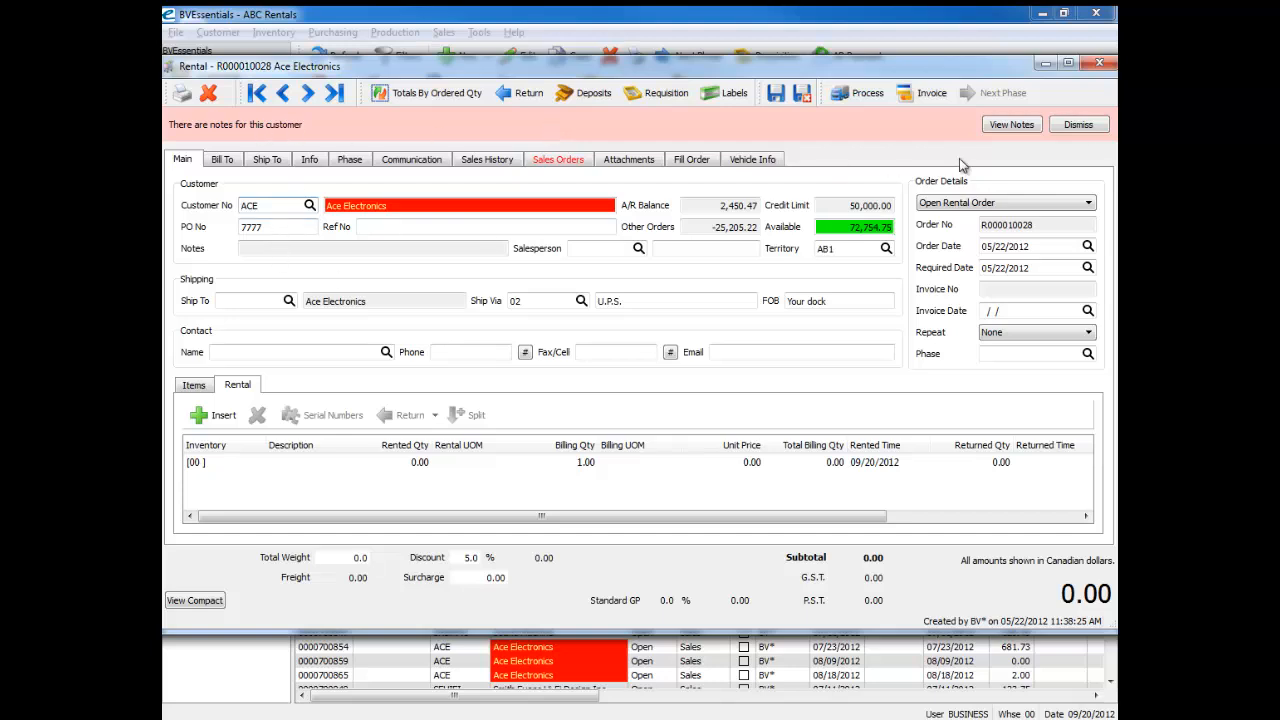
pyautogui.click(1011, 127)
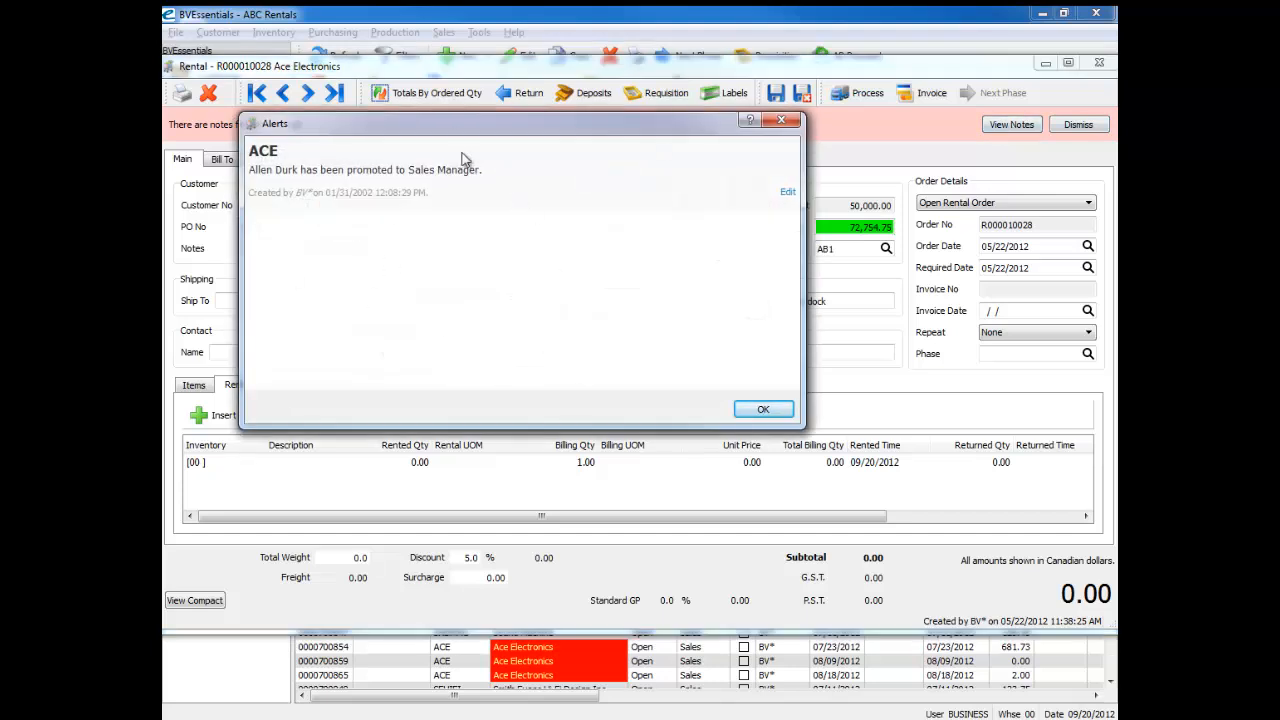
pyautogui.click(771, 411)
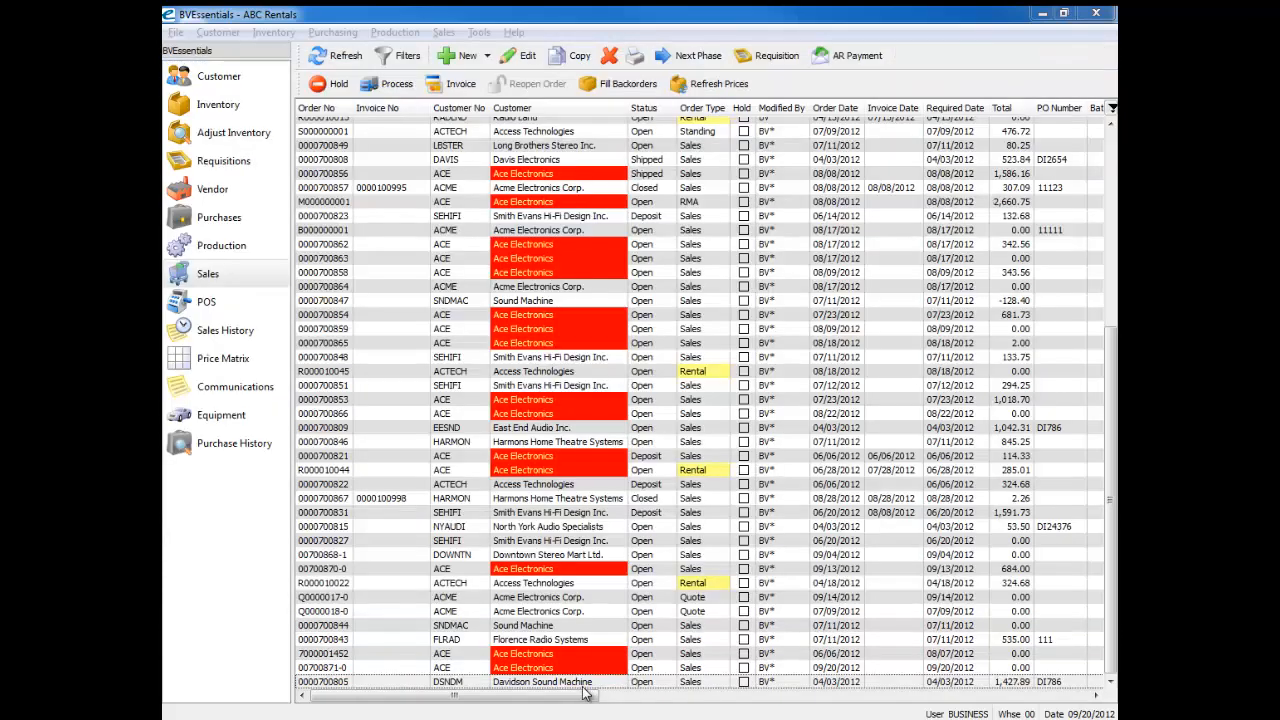
# Step: Open the Davidson Sound Machine sales order at the end of the list and look through its items
pyautogui.click(380, 684)
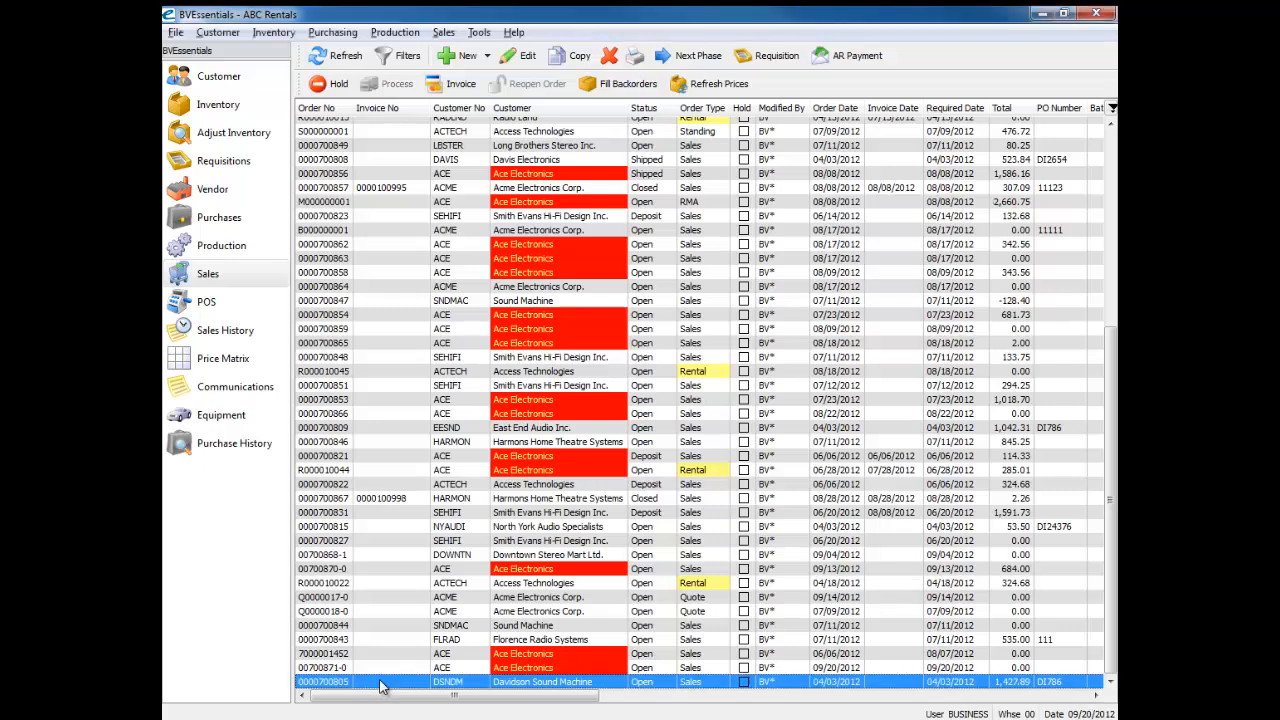
pyautogui.doubleClick(380, 684)
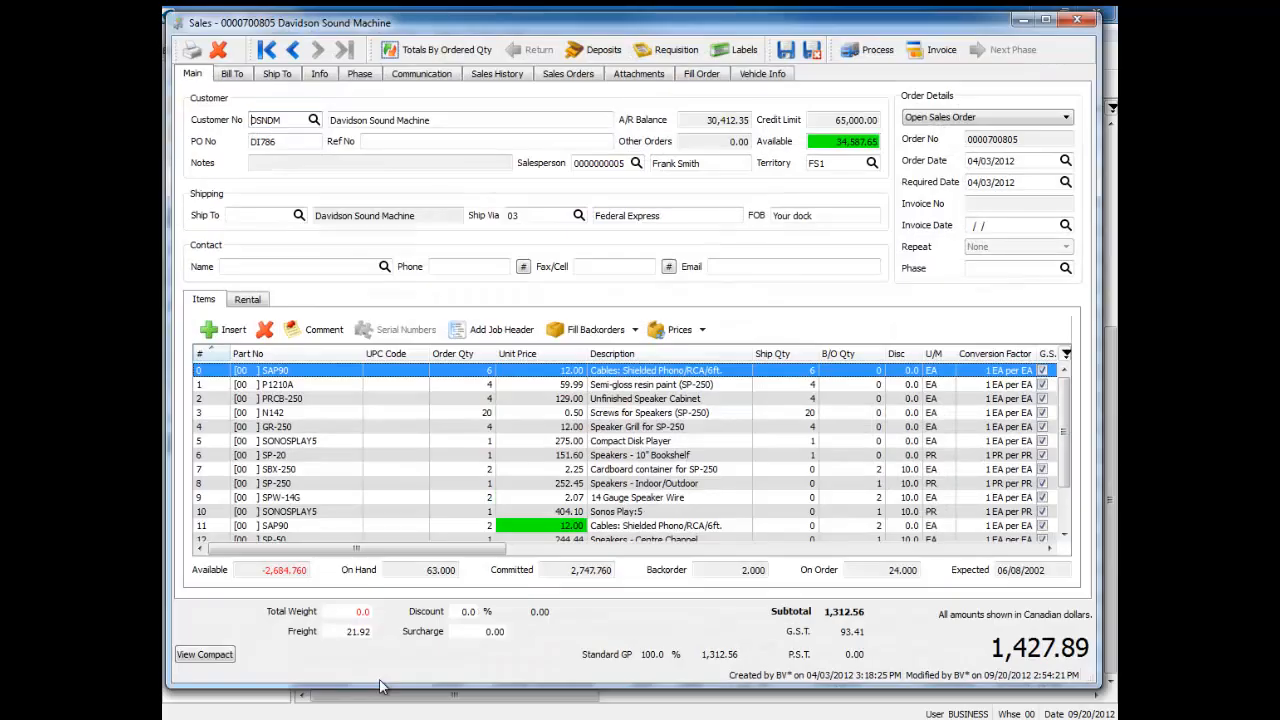
pyautogui.scroll(-2, 852, 526)
pyautogui.scroll(2, 852, 526)
pyautogui.scroll(-1, 854, 526)
pyautogui.scroll(1, 854, 526)
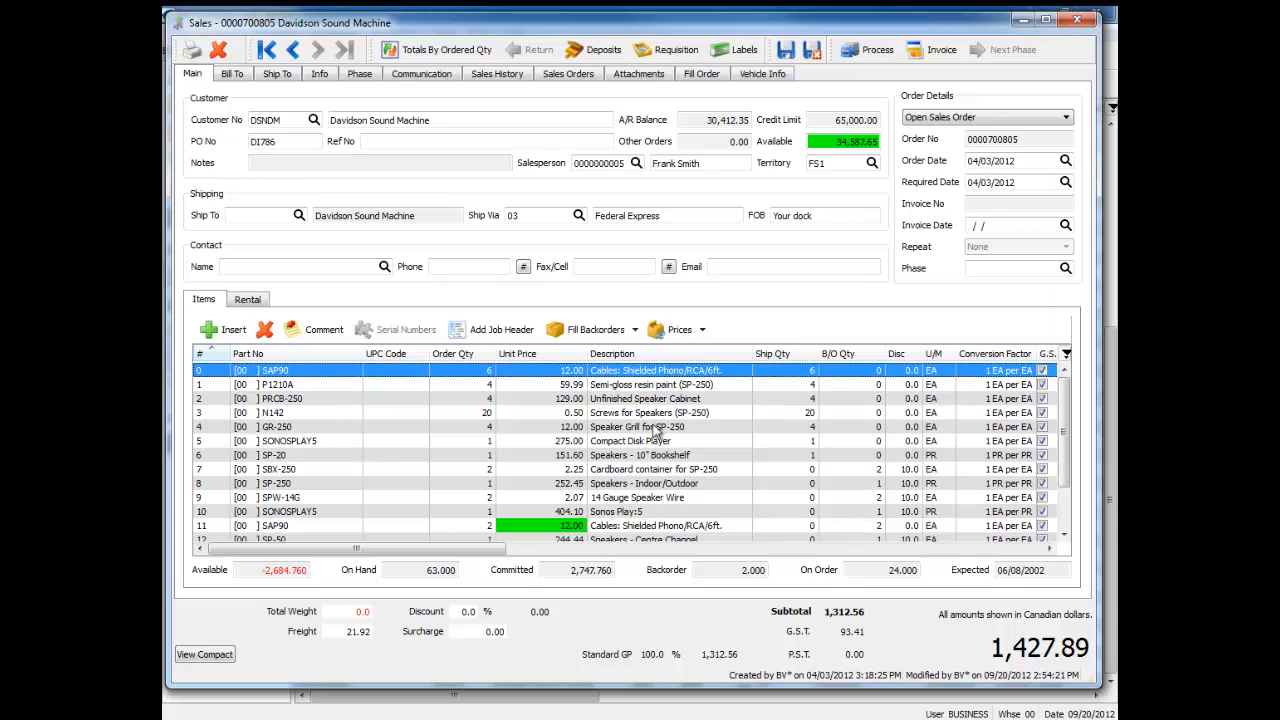
# Step: Step through the order's contact fields from Name to Email and switch the order to the compact view
pyautogui.click(246, 266)
pyautogui.press('Tab')
pyautogui.press('Tab')
pyautogui.press('Tab')
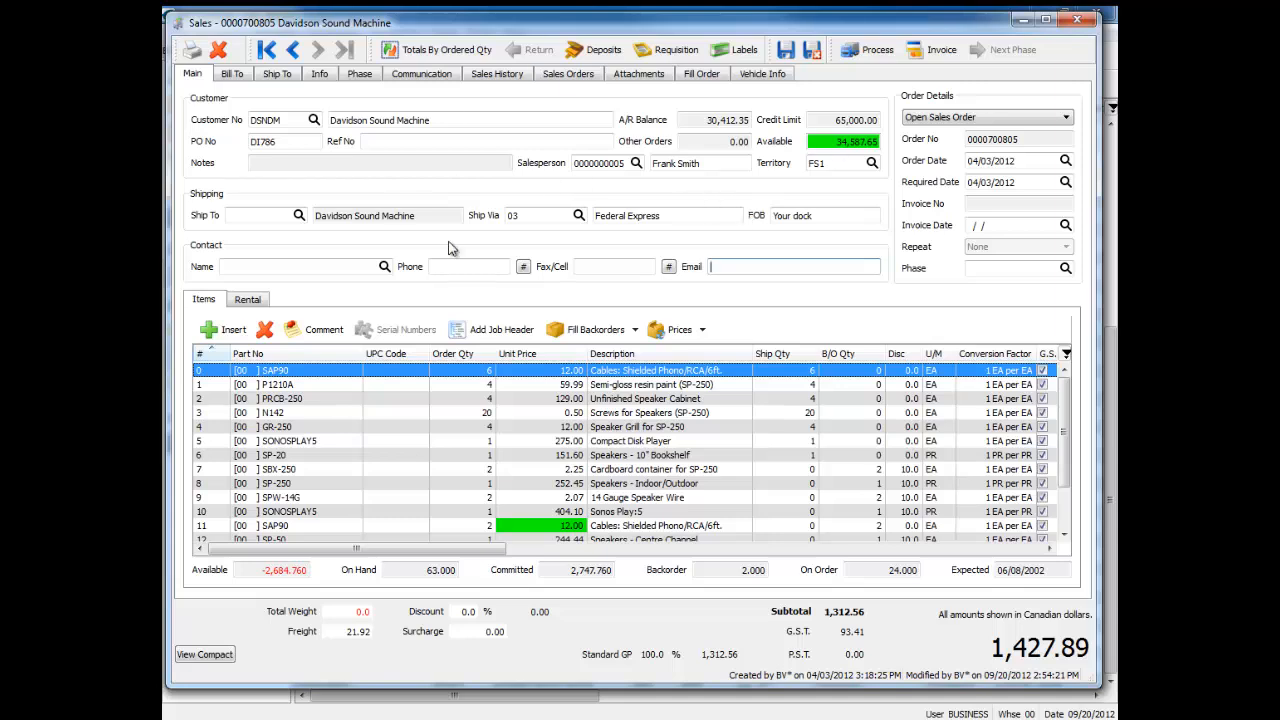
pyautogui.click(205, 655)
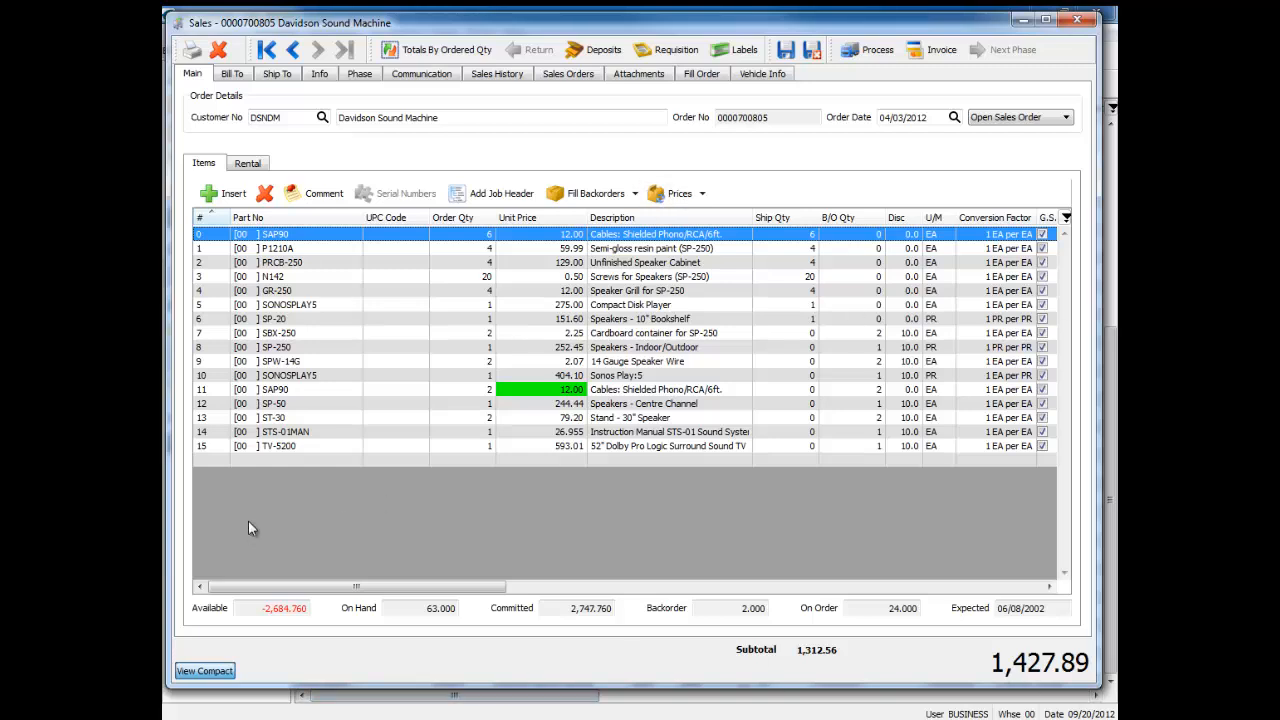
# Step: Select the blank item line, save and close the Davidson Sound Machine order, and reopen it in compact view
pyautogui.click(281, 461)
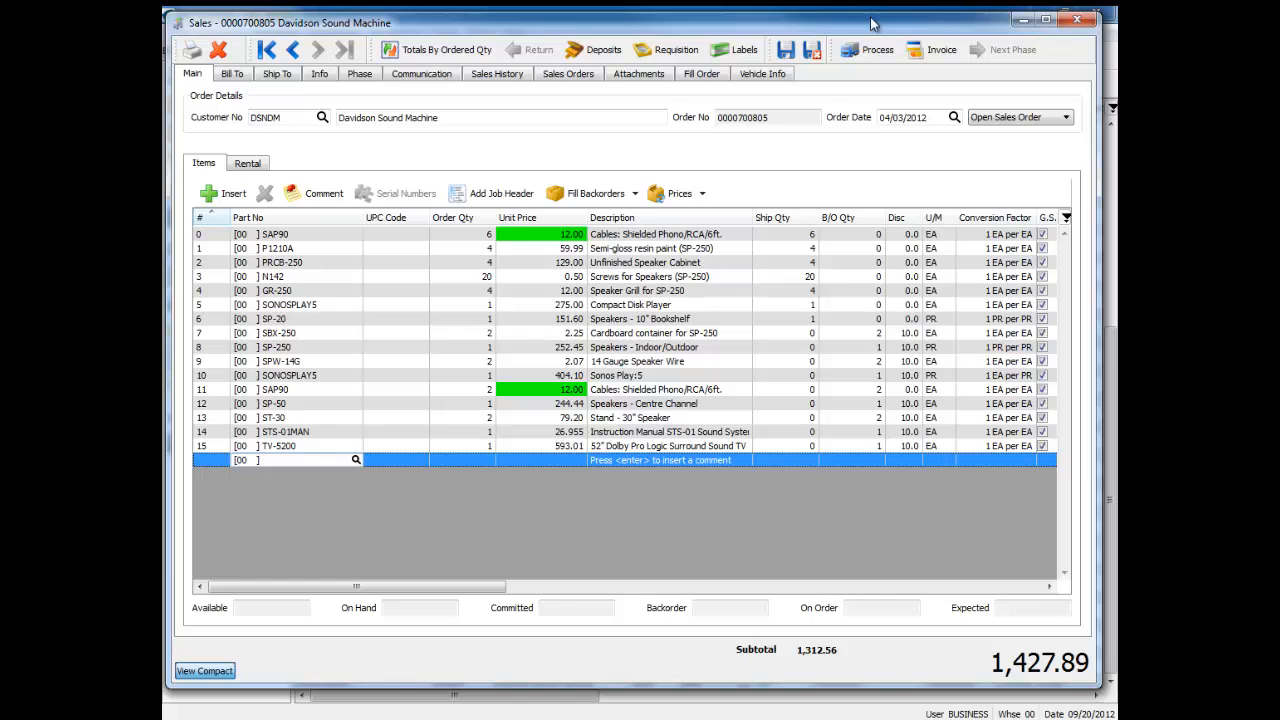
pyautogui.click(812, 50)
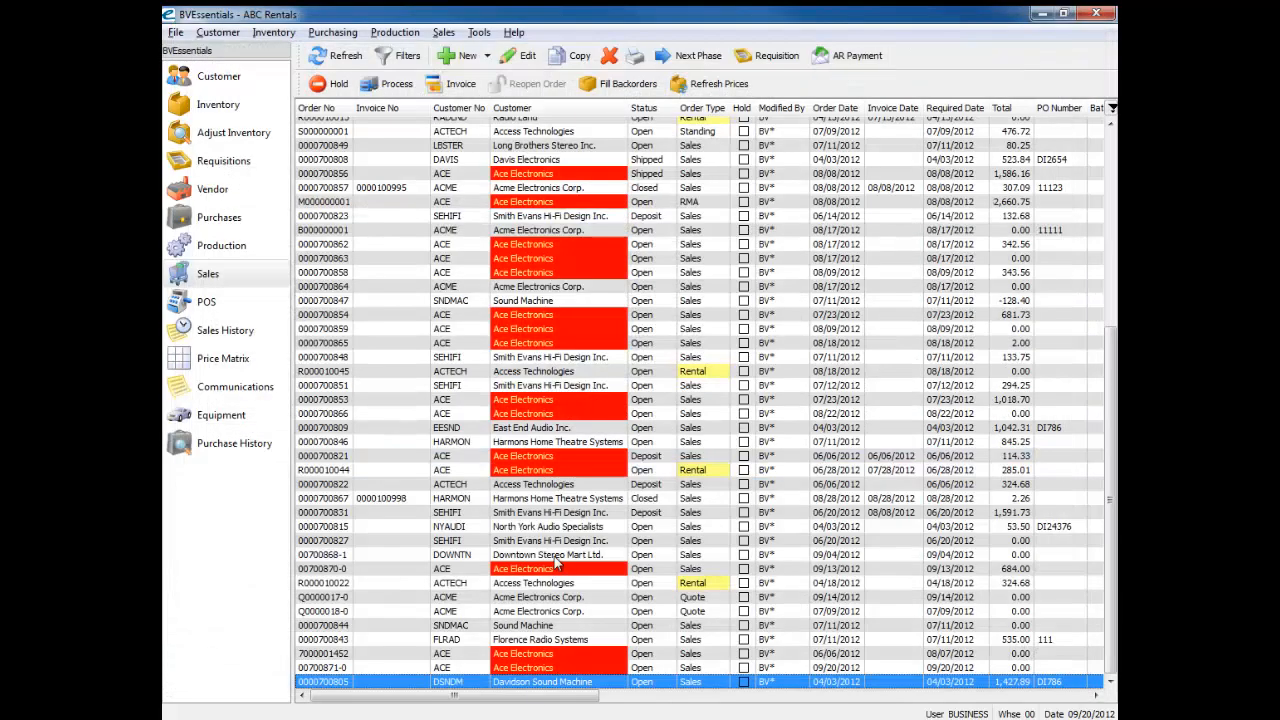
pyautogui.doubleClick(548, 682)
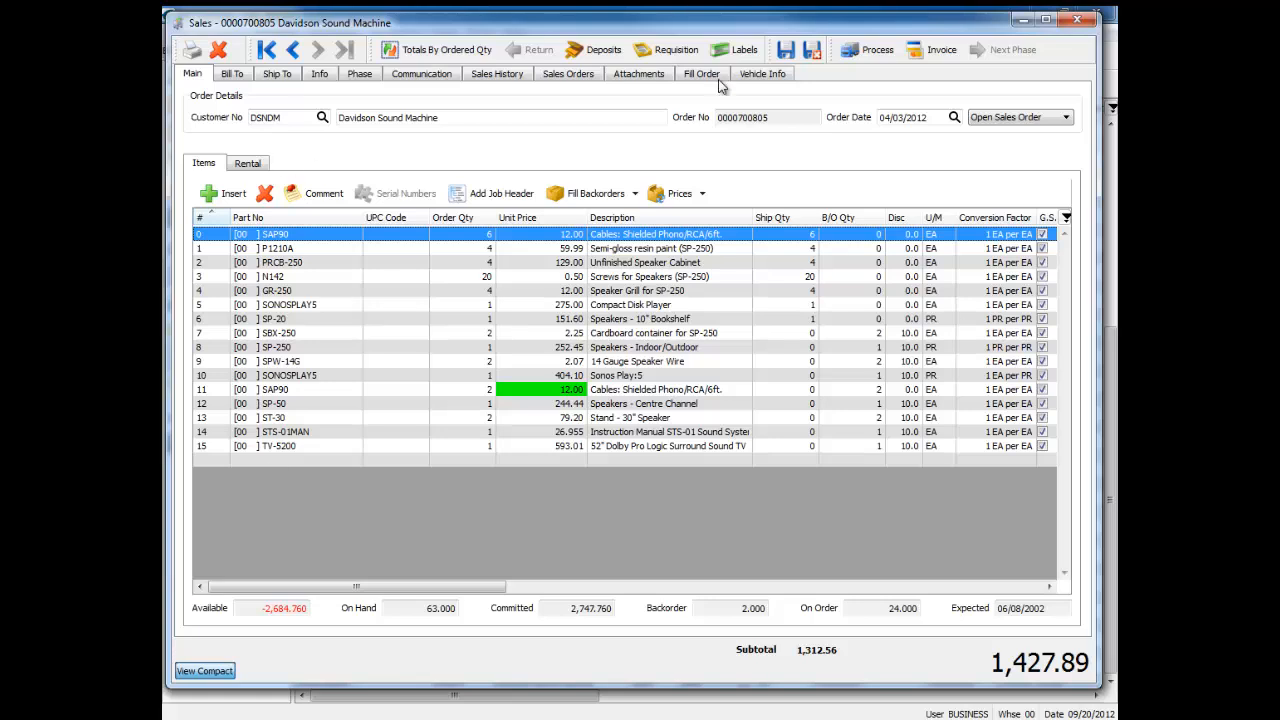
# Step: Switch the Davidson Sound Machine order back to the full view and close it
pyautogui.click(219, 676)
pyautogui.click(208, 656)
pyautogui.press('Escape')
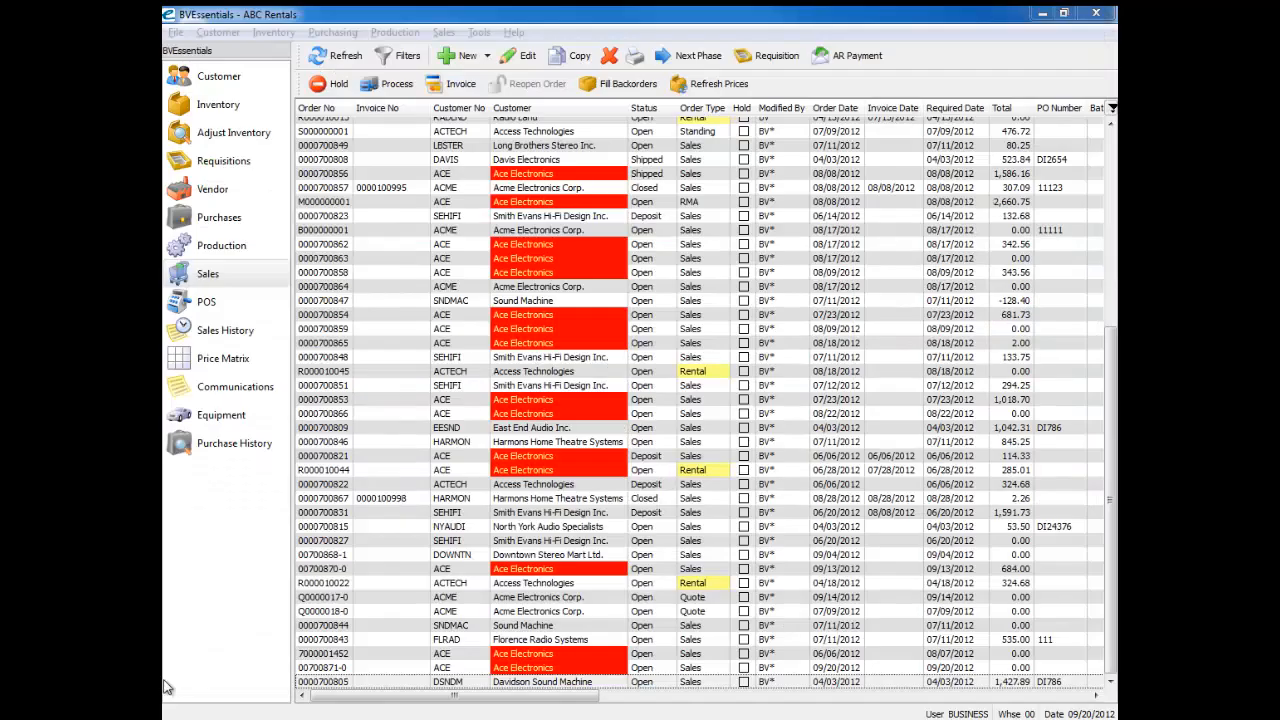
# Step: Reopen the Davidson Sound Machine sales order and display its Fill Order page
pyautogui.click(337, 682)
pyautogui.doubleClick(337, 682)
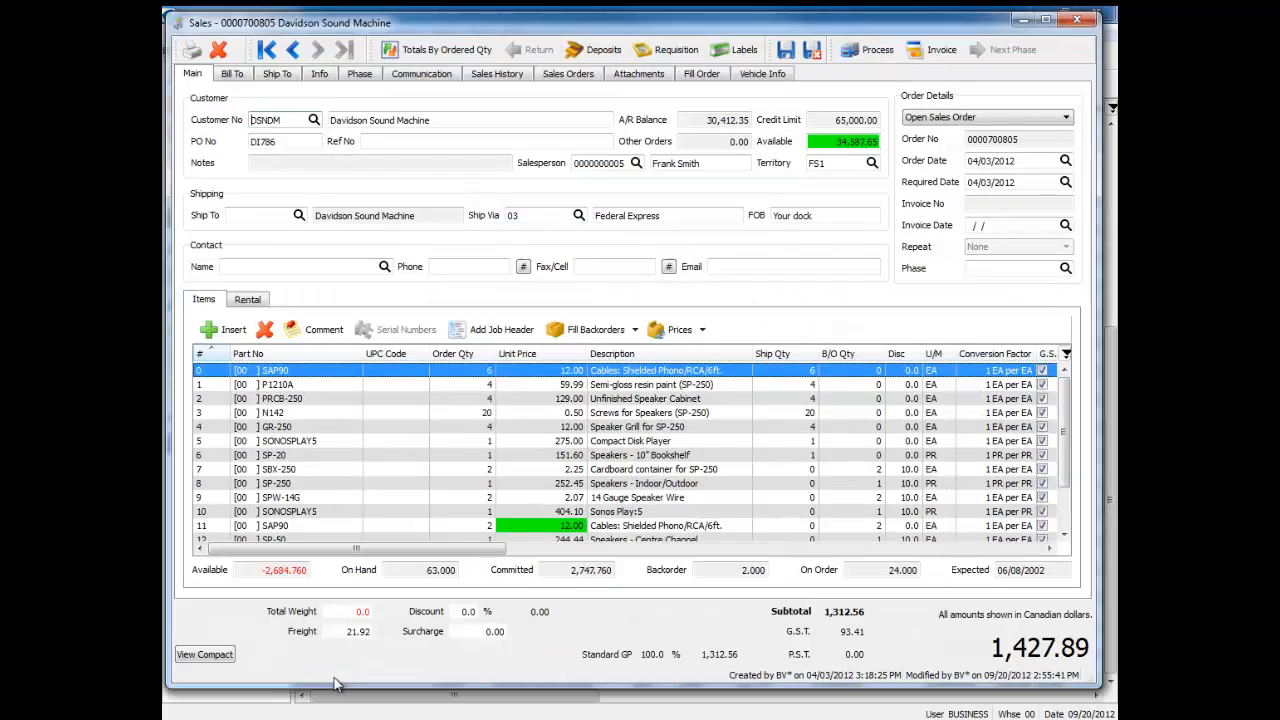
pyautogui.click(703, 75)
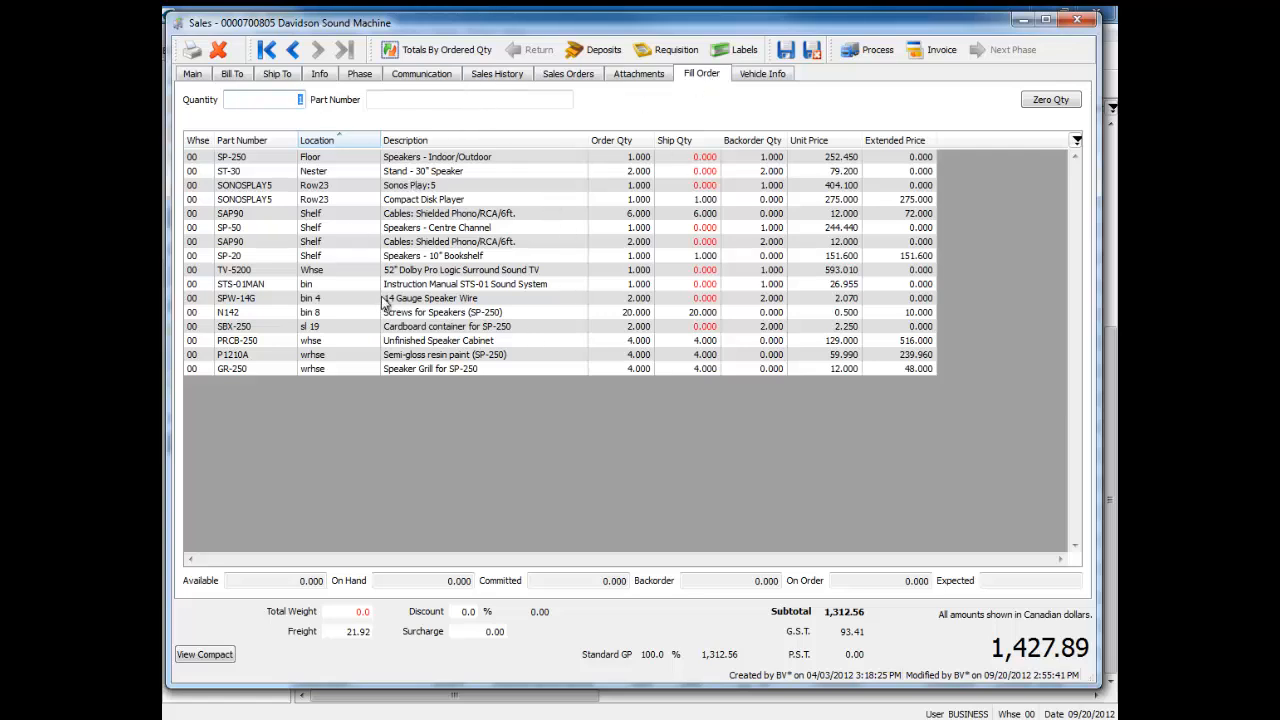
# Step: Zero all ship quantities on the order and fill one unit of part SP-50
pyautogui.click(410, 101)
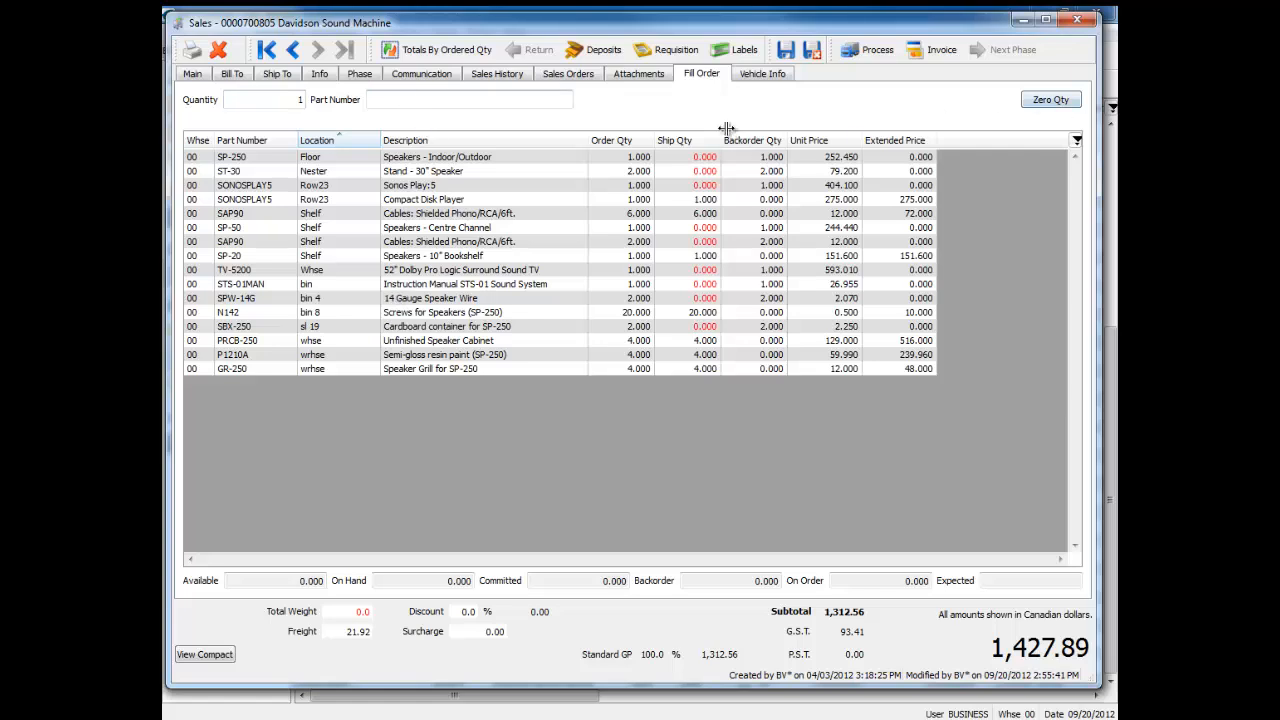
pyautogui.click(1050, 99)
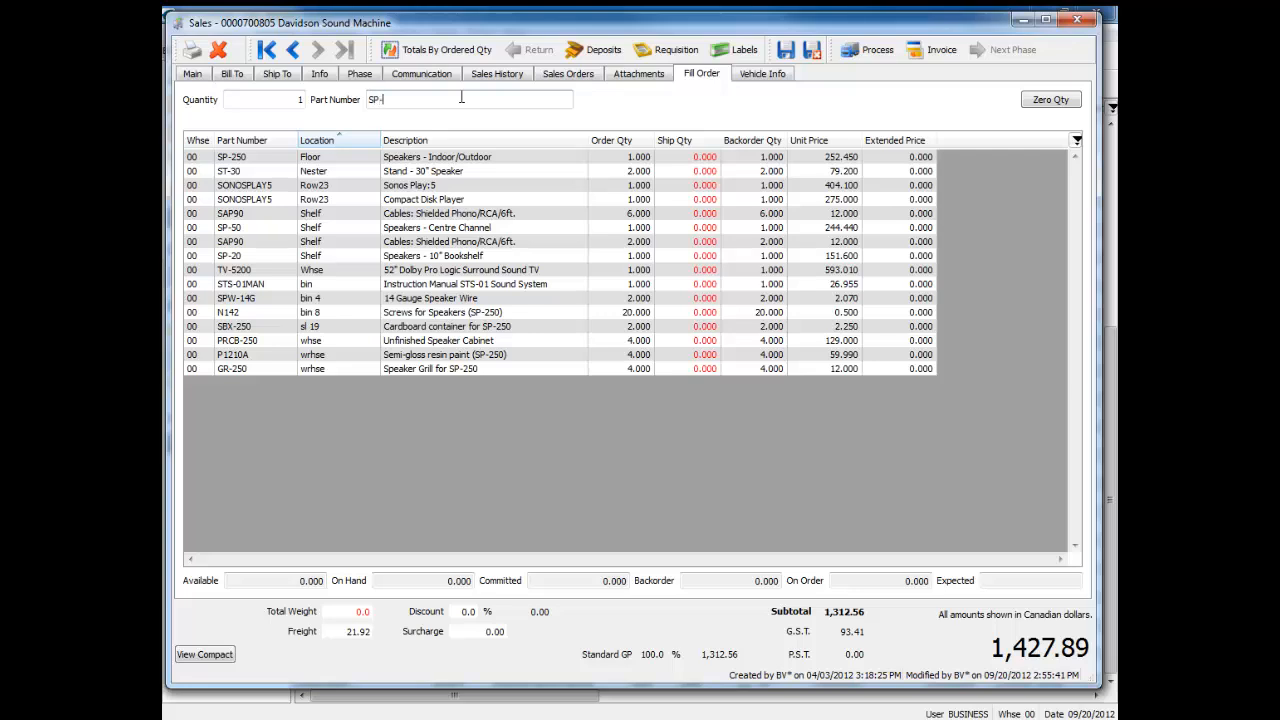
pyautogui.press('Return')
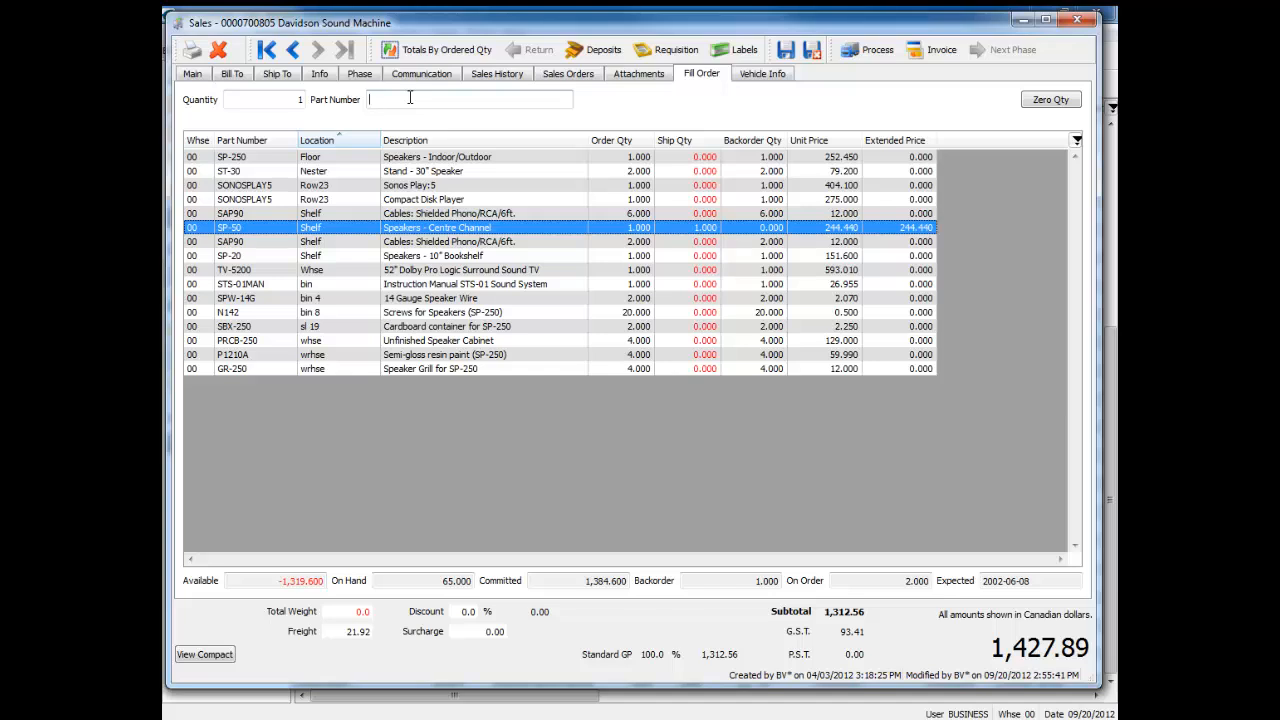
# Step: Try to fill a second unit of part SP-50 and dismiss the message
pyautogui.click(524, 257)
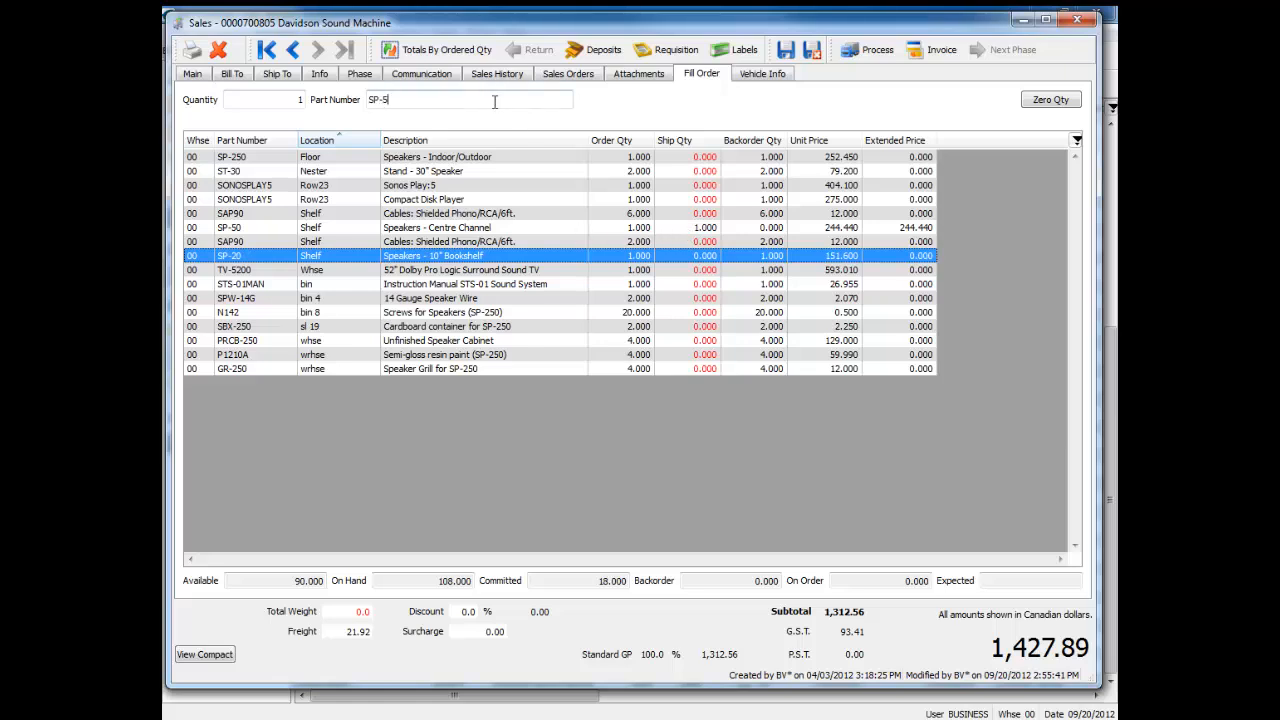
pyautogui.press('Return')
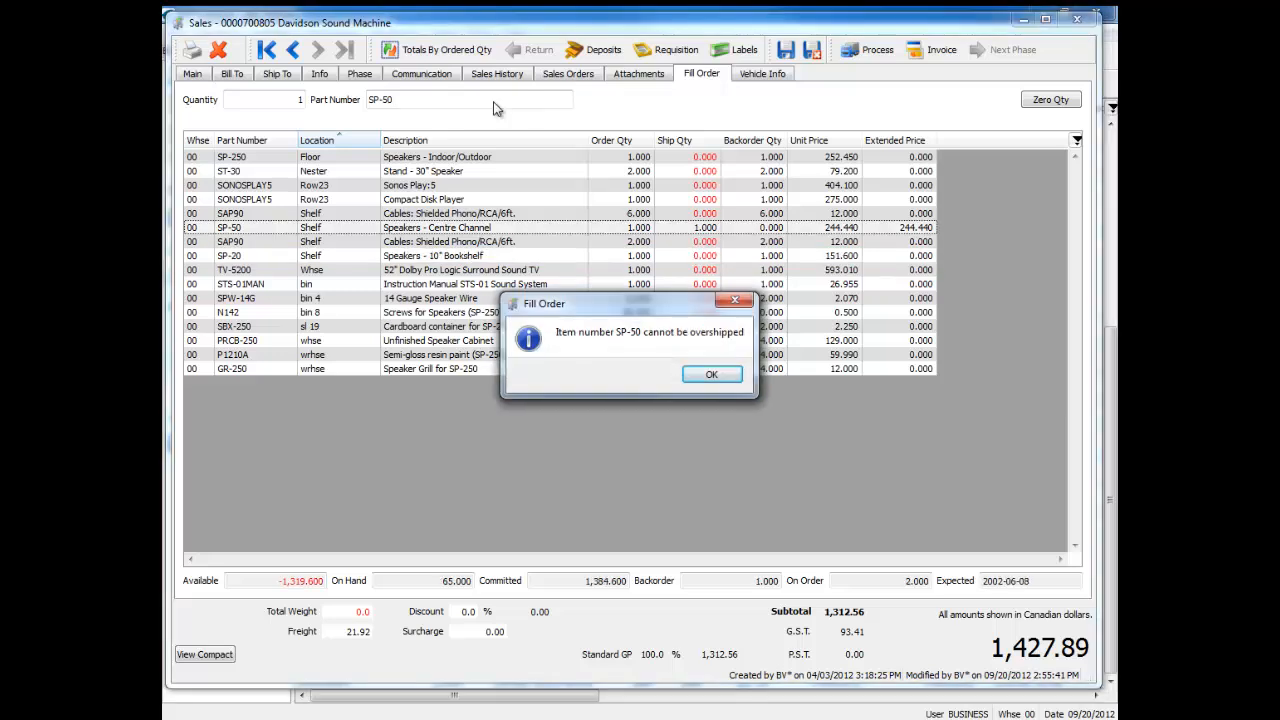
pyautogui.click(711, 378)
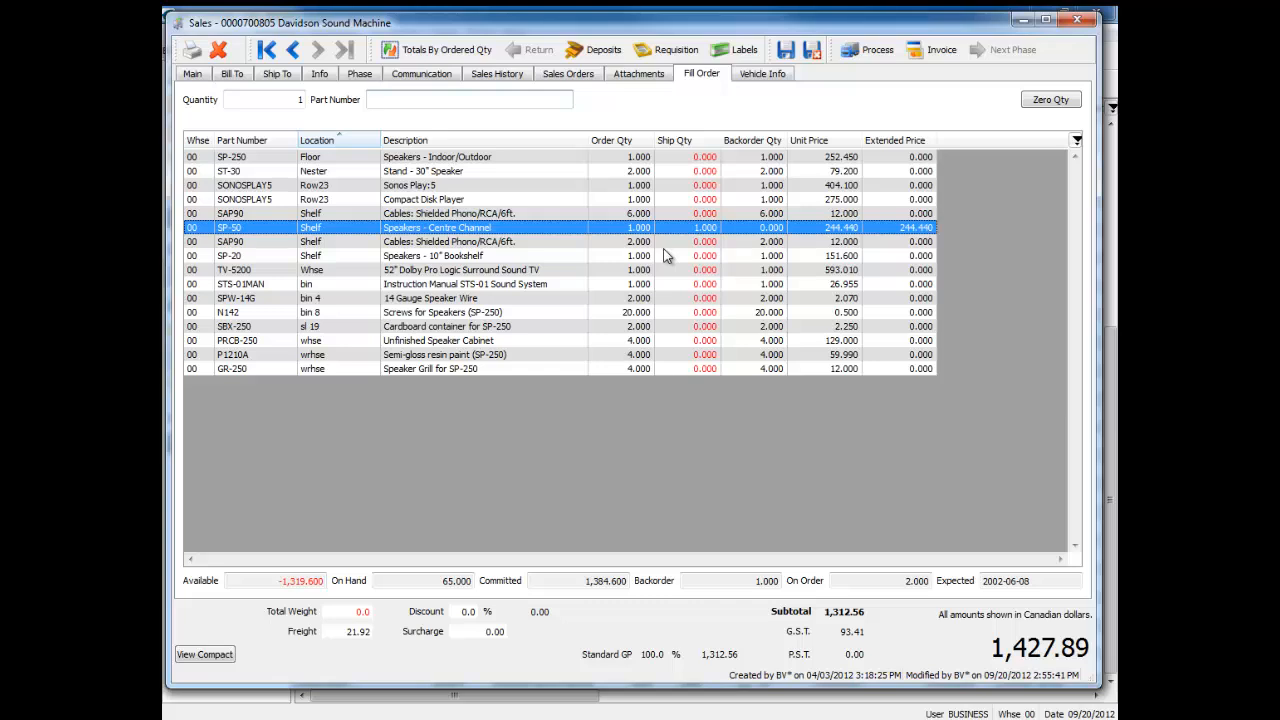
# Step: Check the items' ship quantities on the order's main page and return to filling the order
pyautogui.click(638, 245)
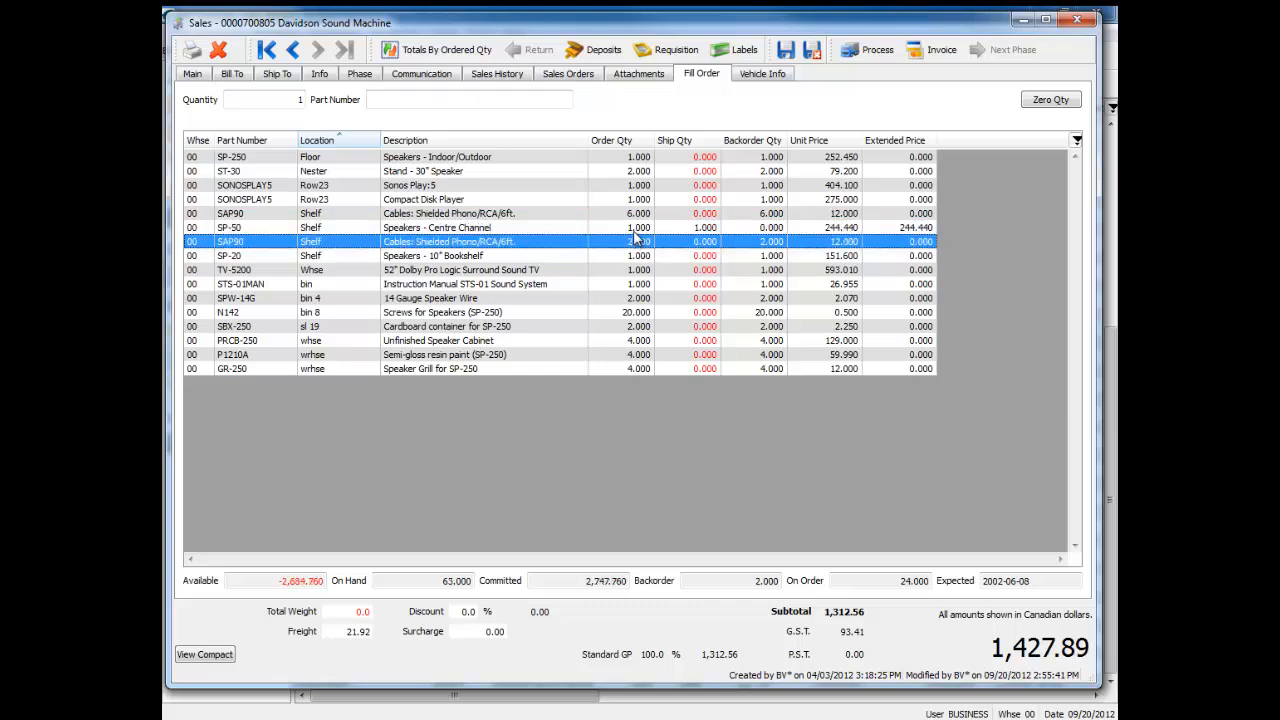
pyautogui.click(198, 75)
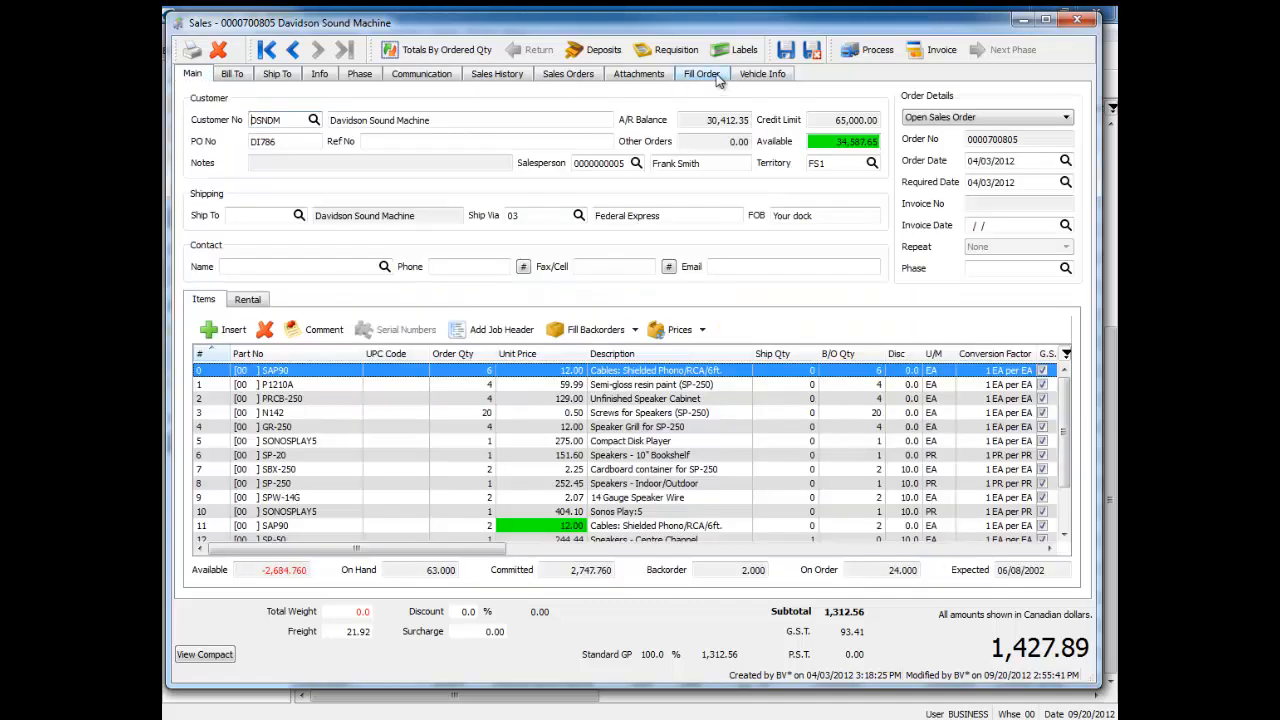
pyautogui.click(714, 76)
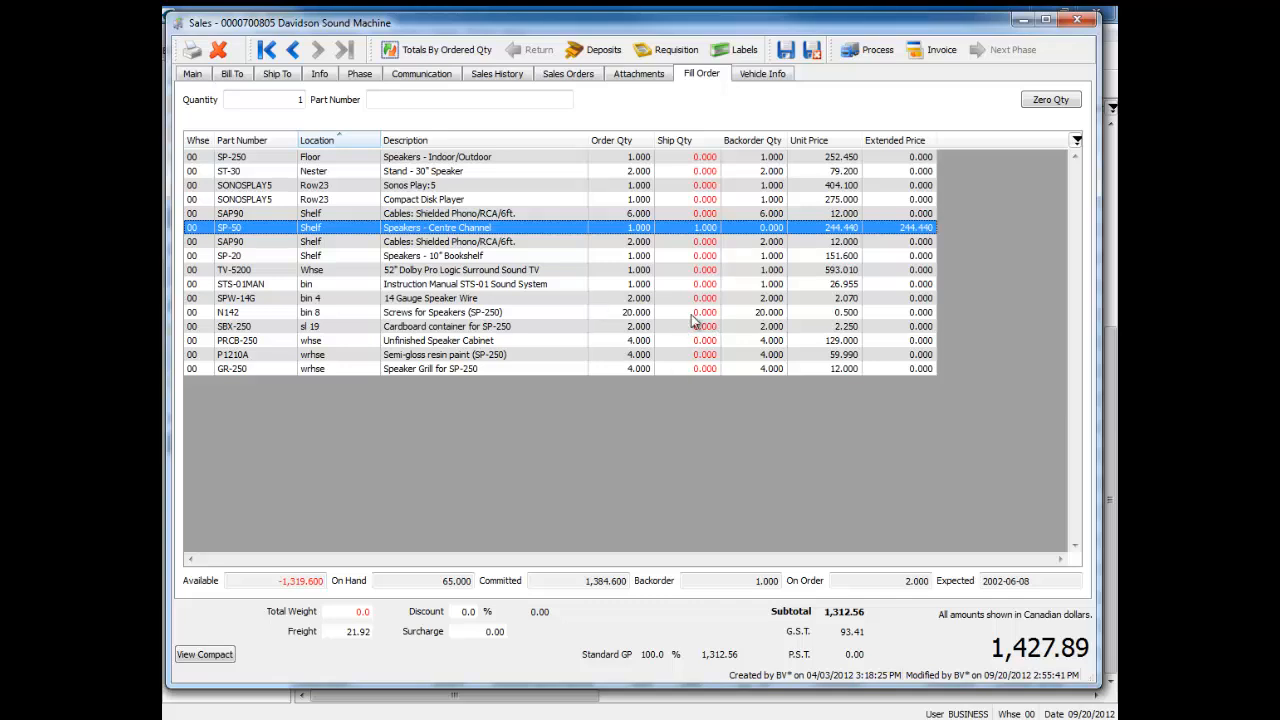
# Step: Fill 20 units of part N142, Screws for Speakers, by prefixing the part number entry with 20*
pyautogui.click(451, 315)
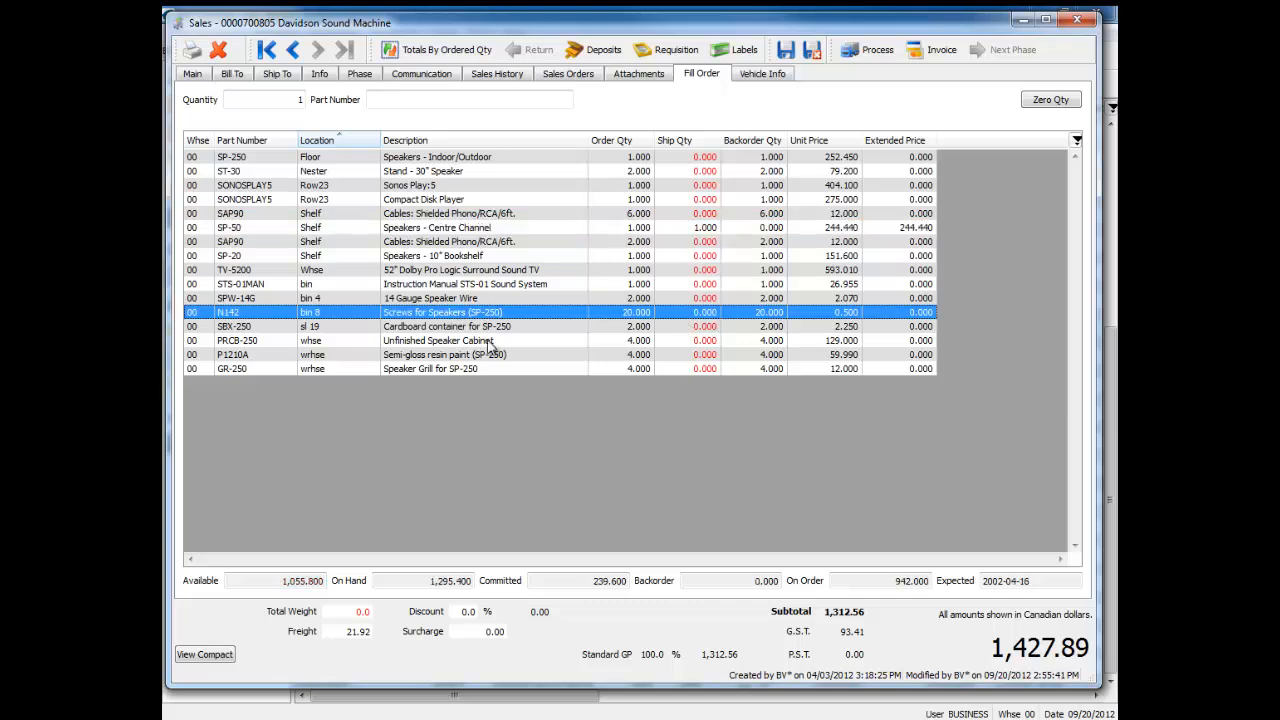
pyautogui.click(492, 158)
pyautogui.click(444, 99)
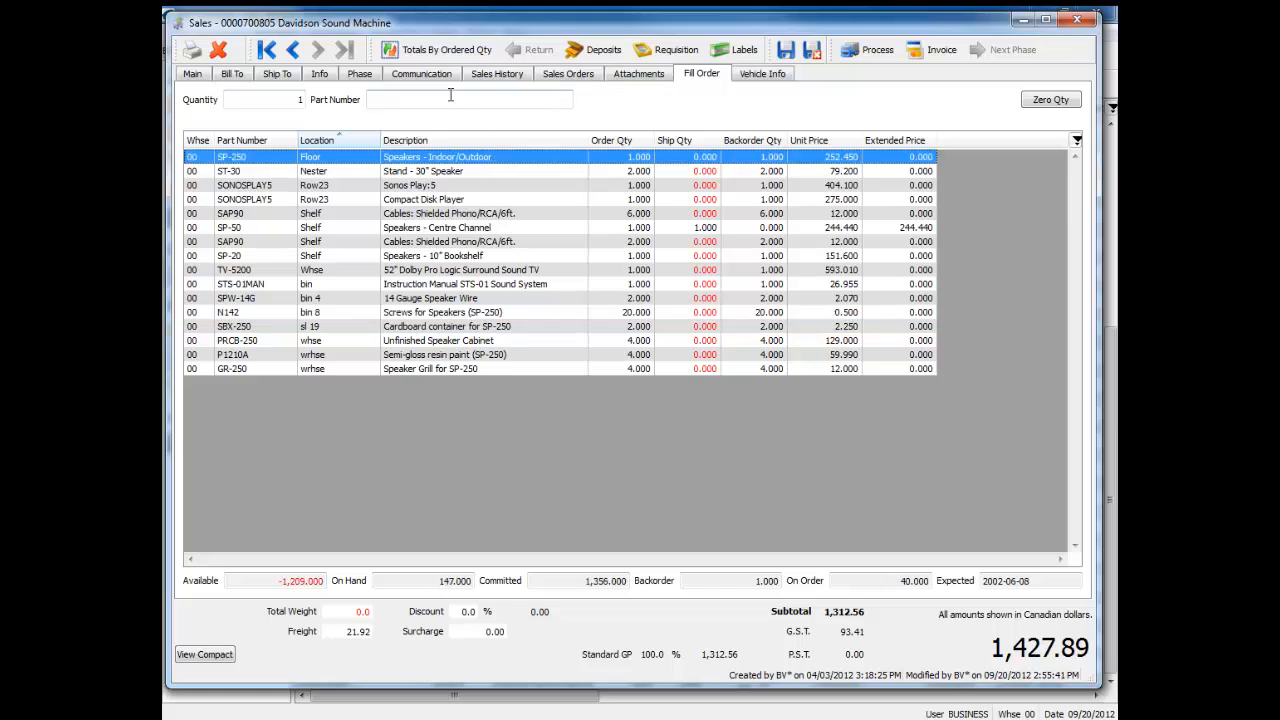
pyautogui.write('20')
pyautogui.press('*')
pyautogui.press('Return')
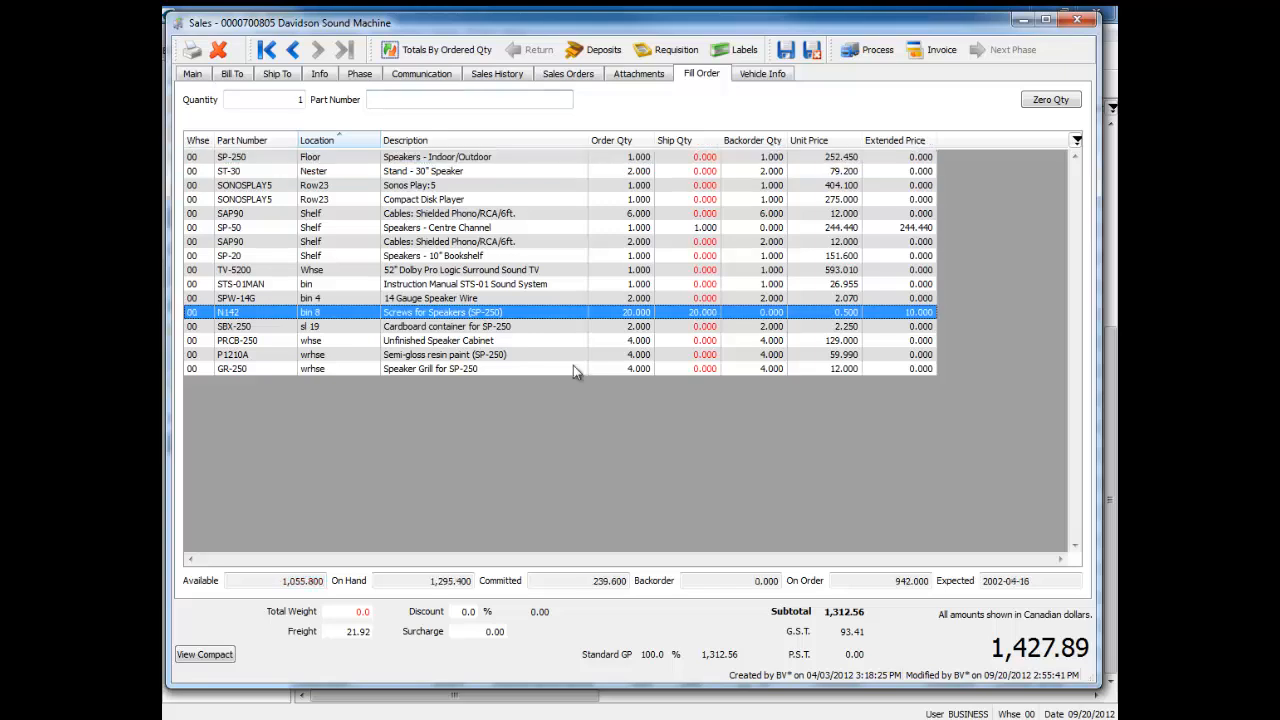
# Step: Open the ship quantity of the N142 line for editing and go back to the part number entry
pyautogui.click(707, 332)
pyautogui.click(698, 313)
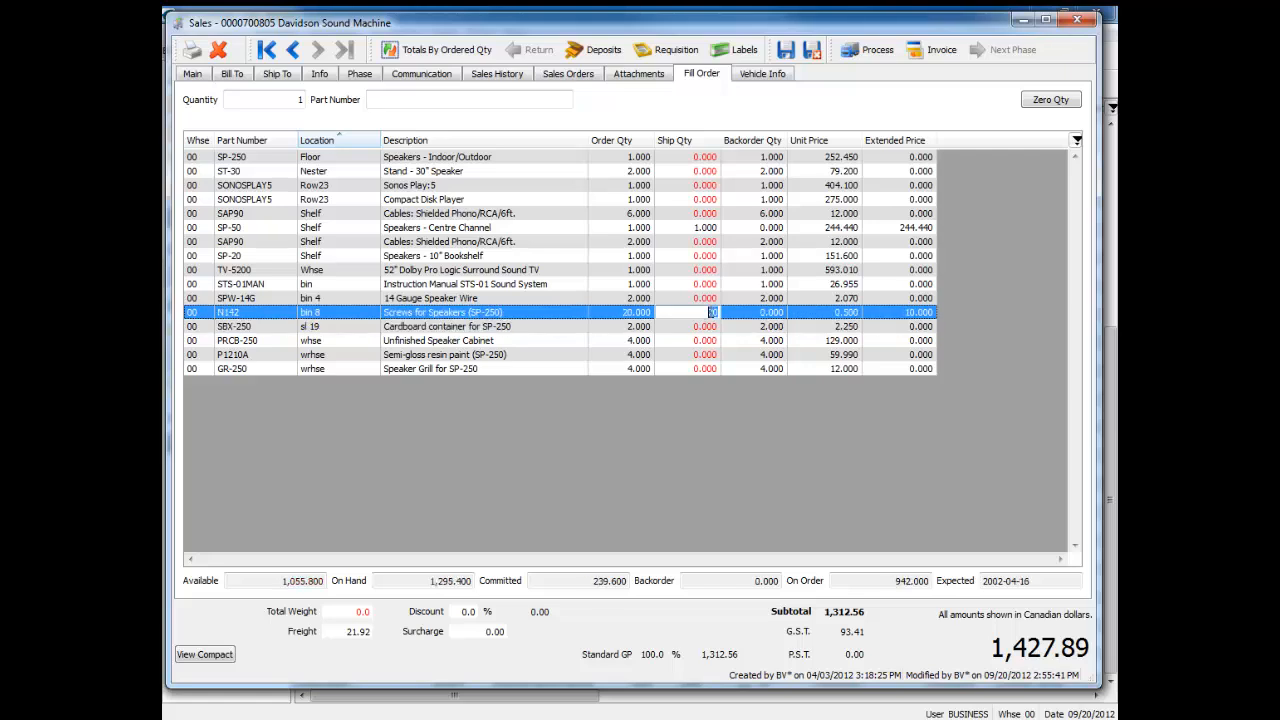
pyautogui.click(521, 97)
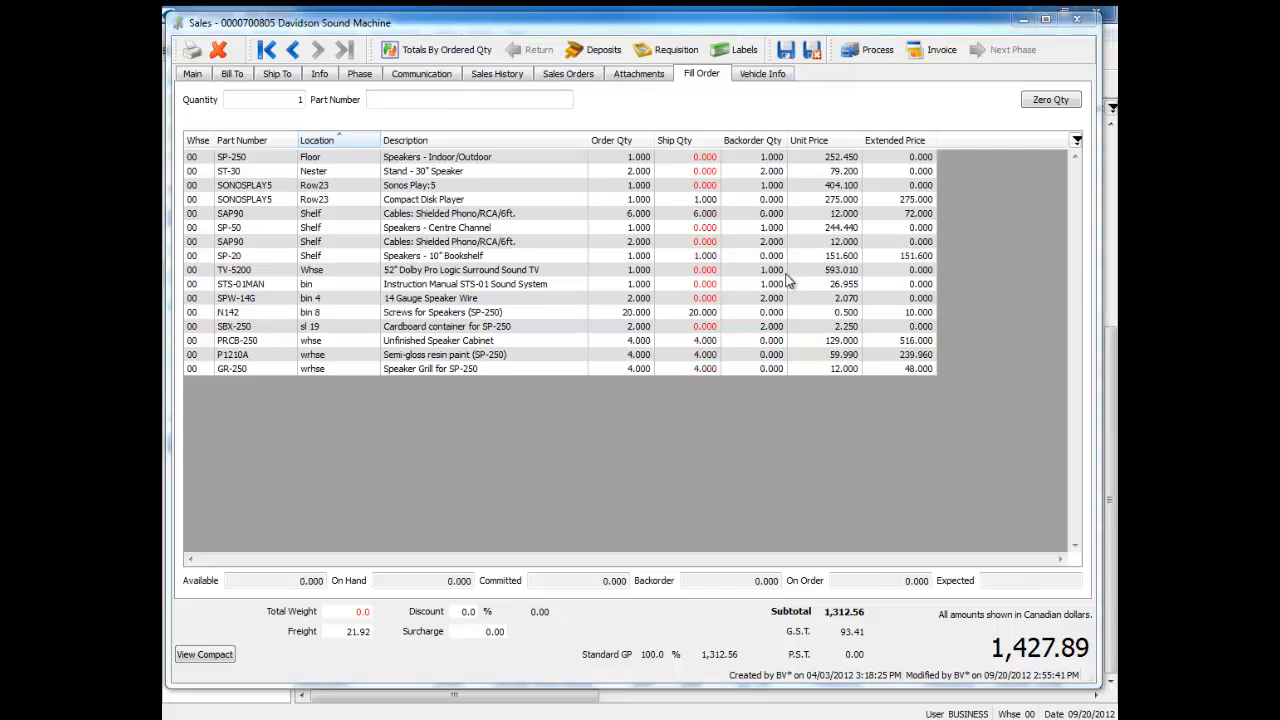
# Step: Return to the order's main page and close the Davidson Sound Machine order
pyautogui.click(453, 97)
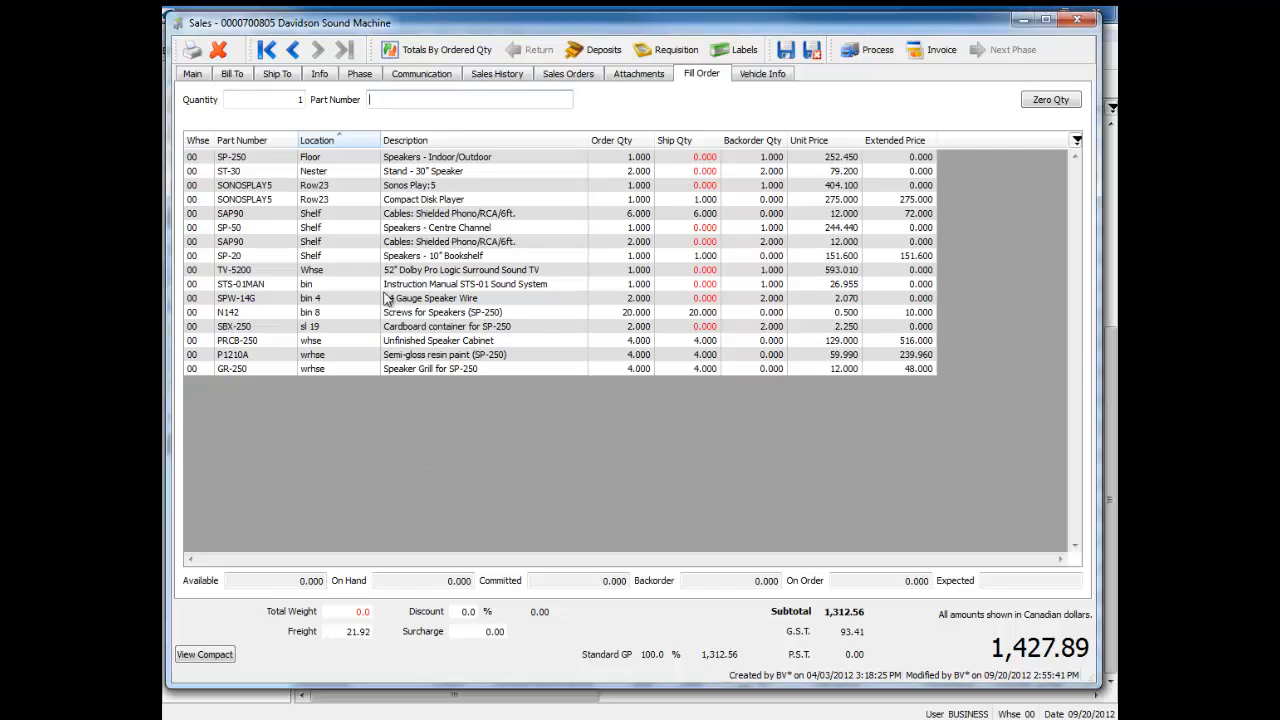
pyautogui.click(201, 77)
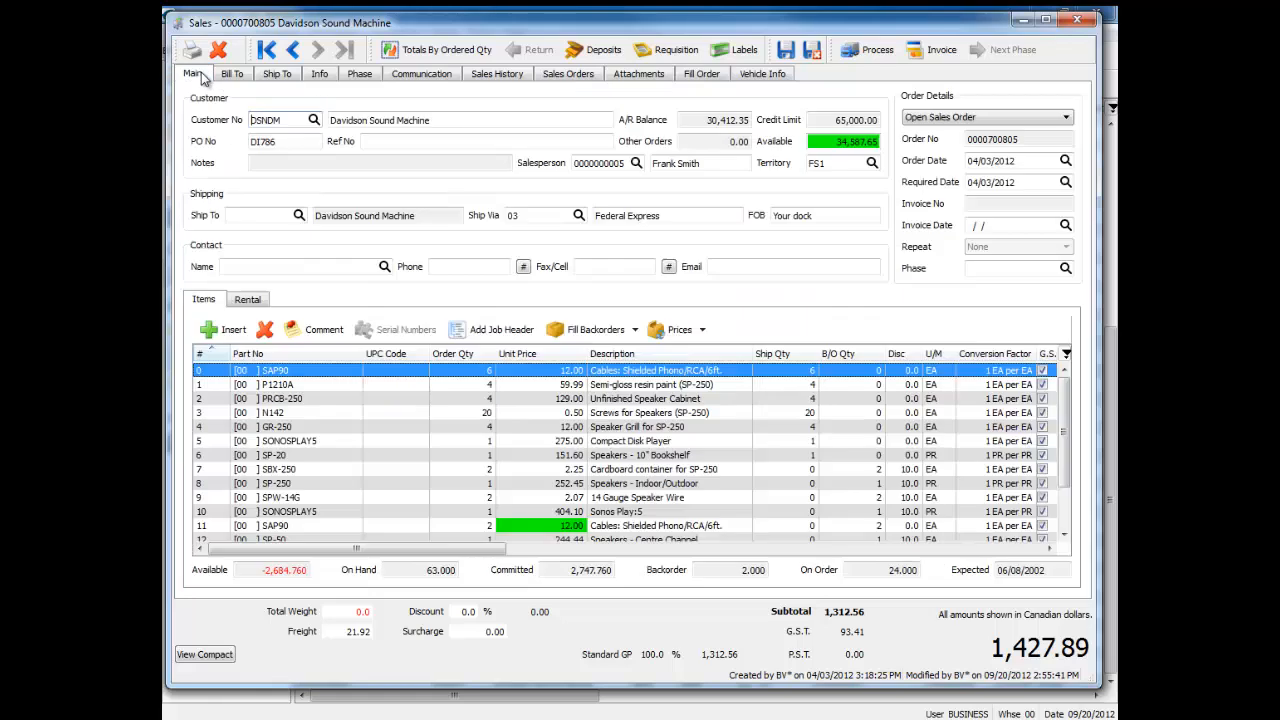
pyautogui.click(1077, 20)
# Step: Open the Davidson Electronics Supply purchase order dated 04/04/2012 on its Receive Order page and resize the window to fit the screen
pyautogui.click(215, 218)
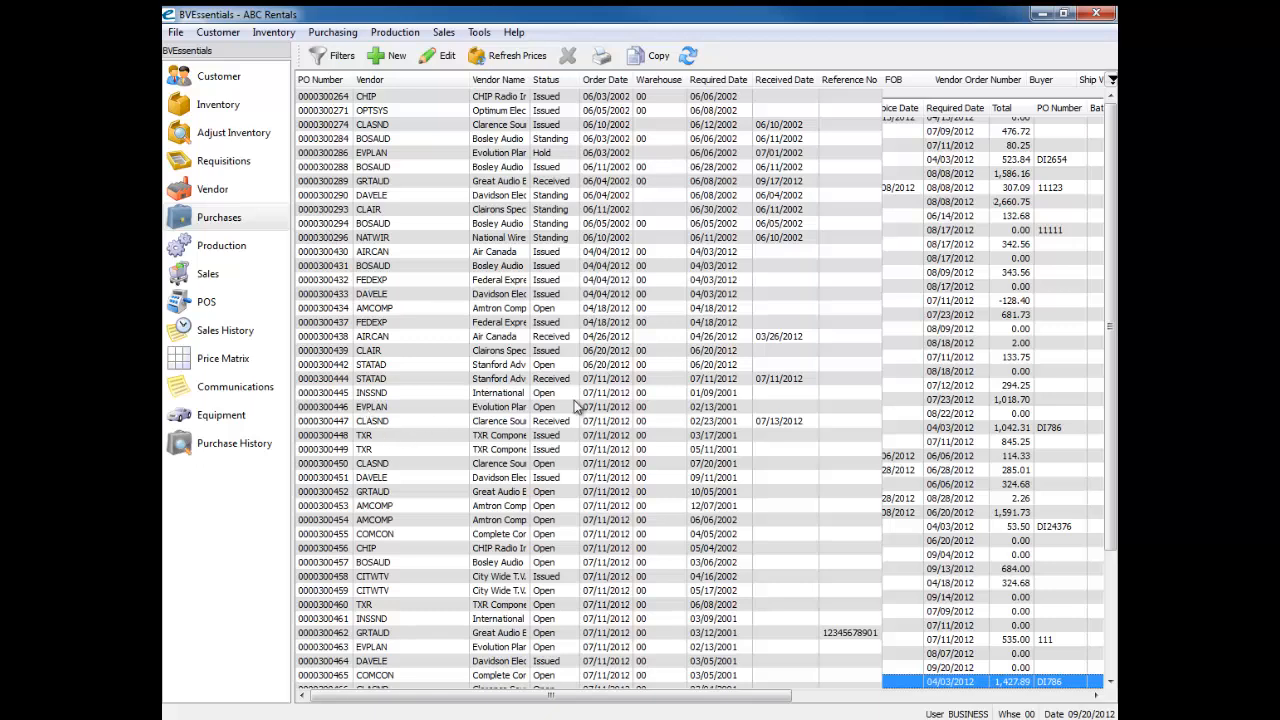
pyautogui.doubleClick(484, 294)
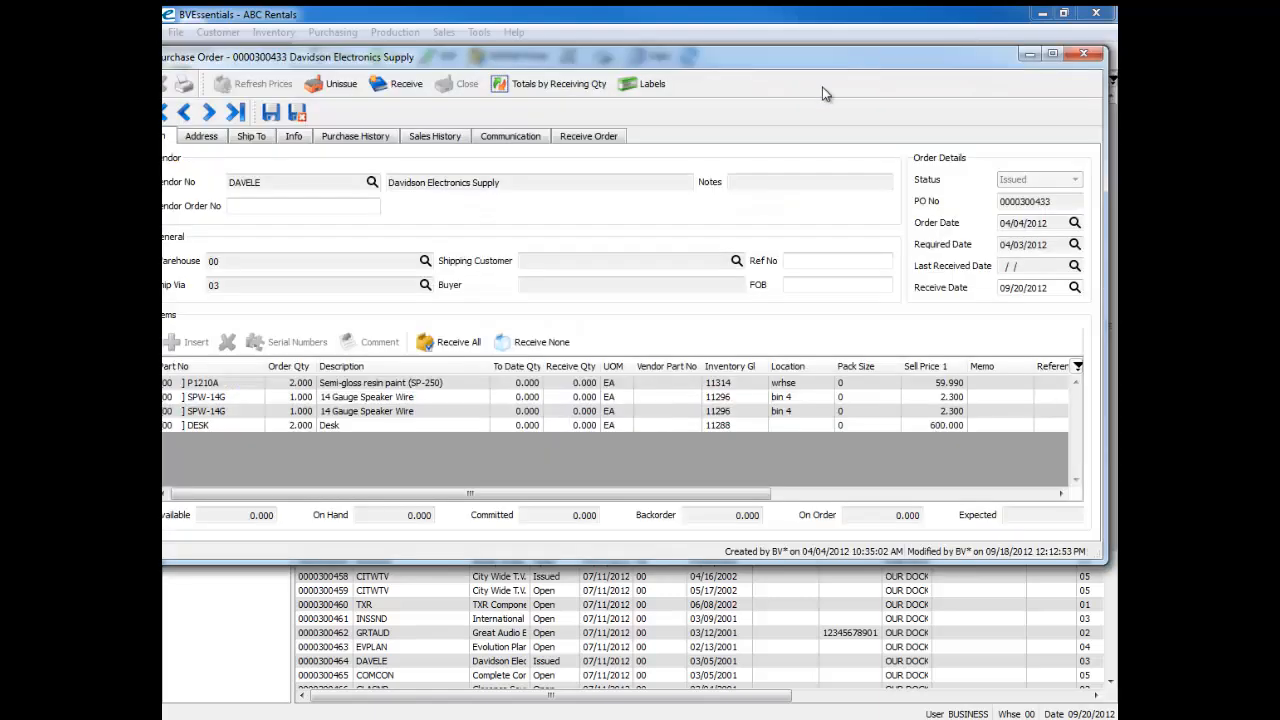
pyautogui.click(608, 140)
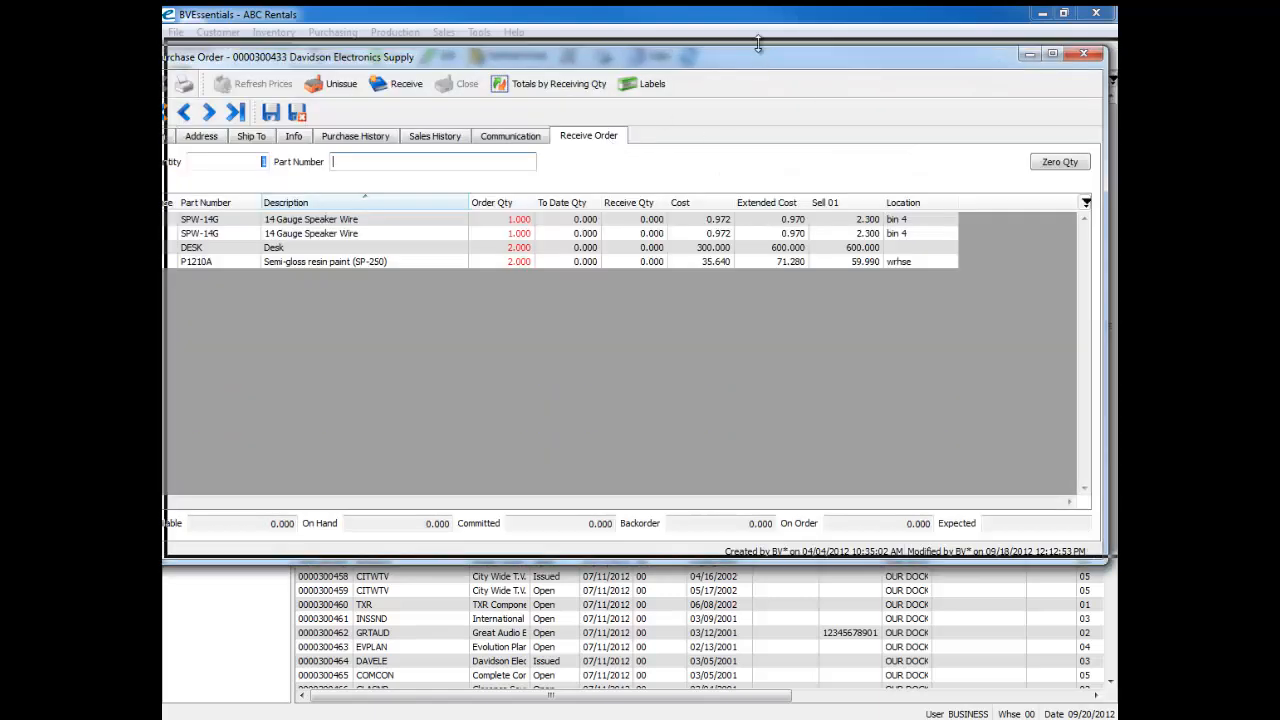
pyautogui.moveTo(969, 552); pyautogui.dragTo(969, 660)
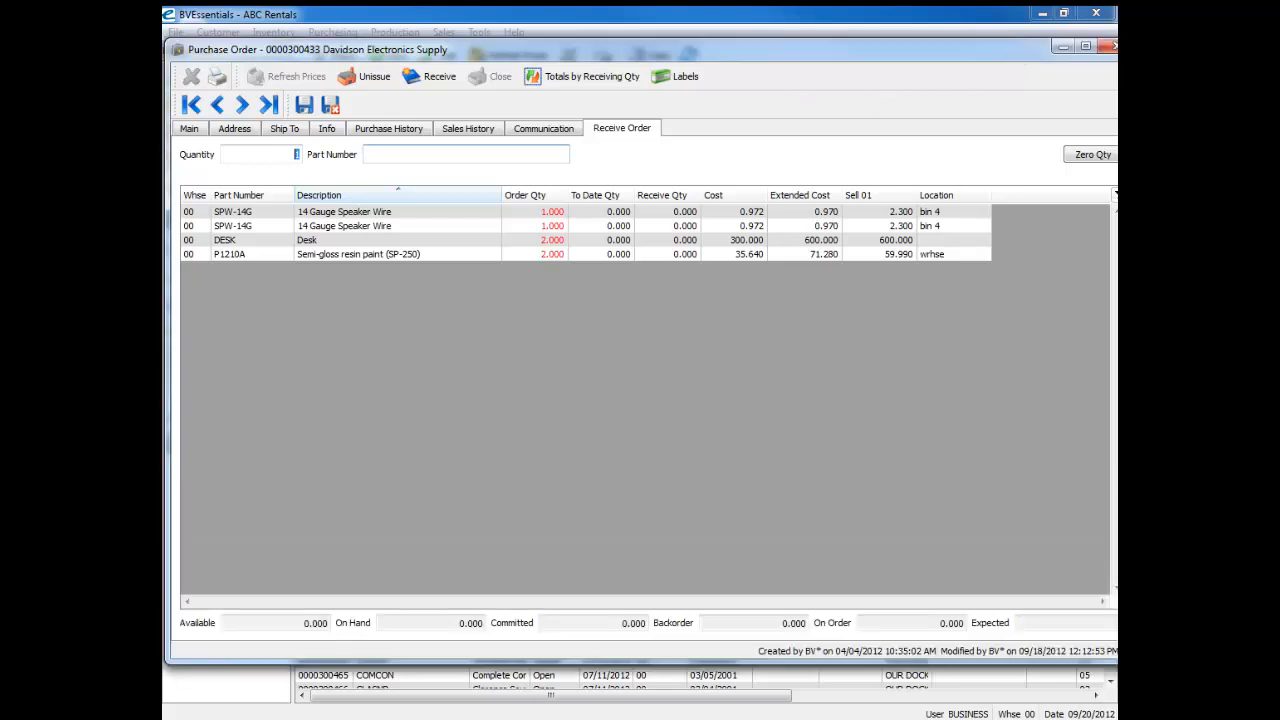
pyautogui.moveTo(1117, 360); pyautogui.dragTo(1037, 360)
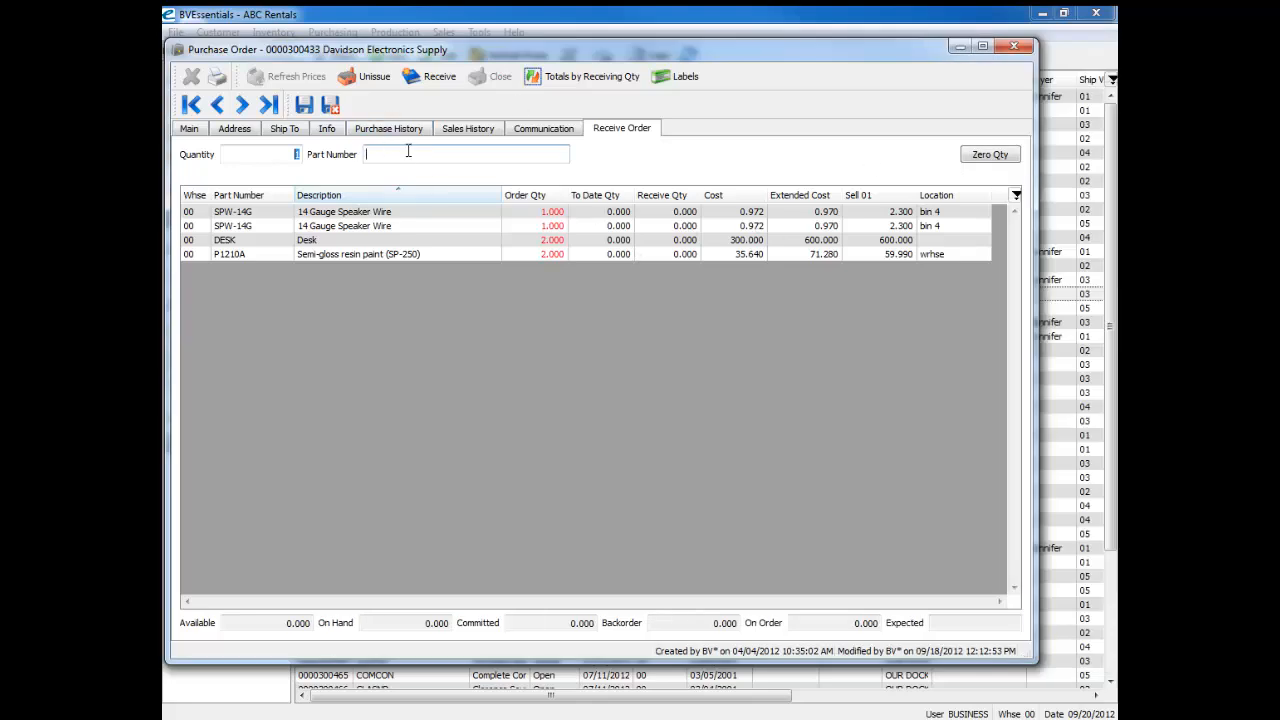
# Step: Receive one unit of part DESK, and open that line's Sell 01 price and location for editing
pyautogui.write('DESK')
pyautogui.press('Return')
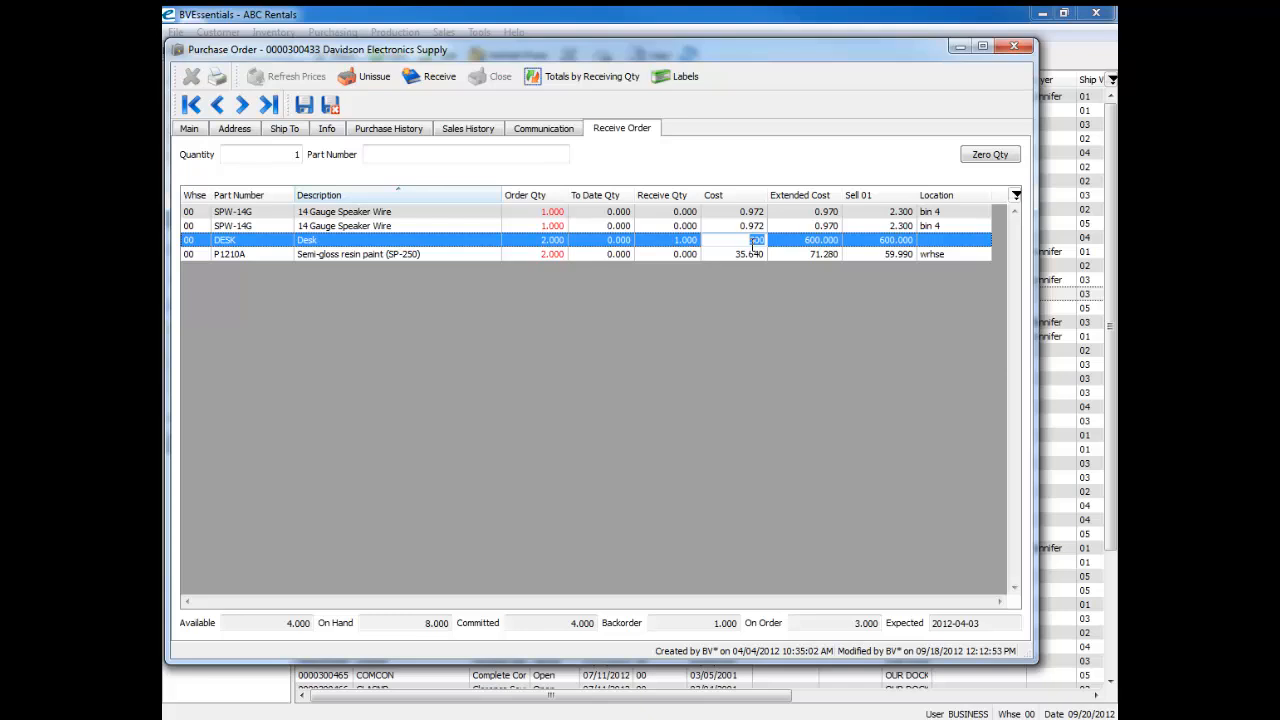
pyautogui.click(874, 240)
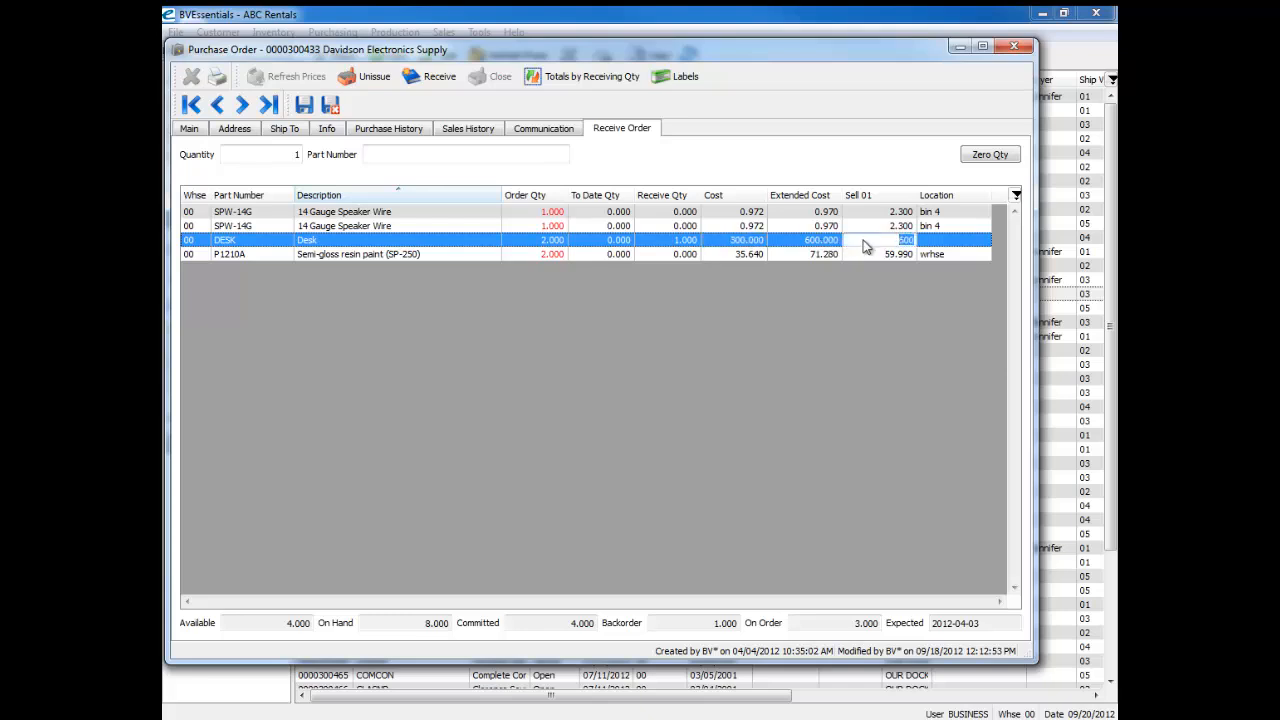
pyautogui.click(946, 230)
pyautogui.click(946, 240)
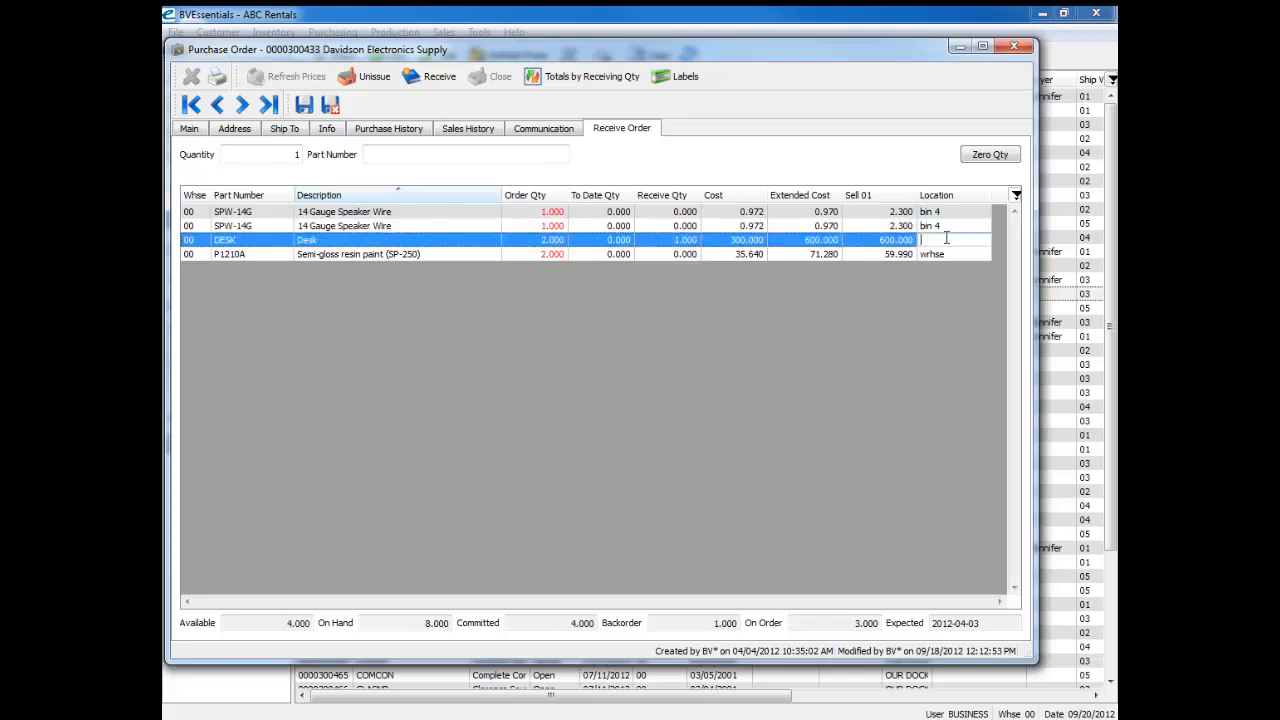